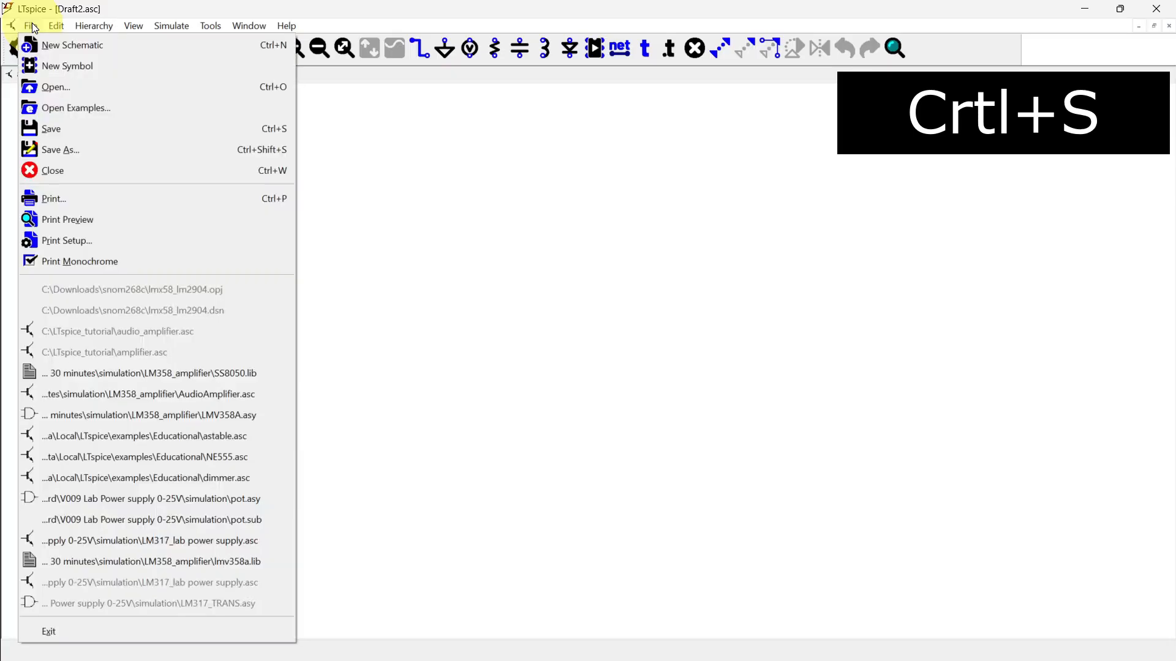
Save the new schematic under the file name amplifier in the LTspice_tutorial folder
{"action": "left_click", "coordinate": [55, 149]}
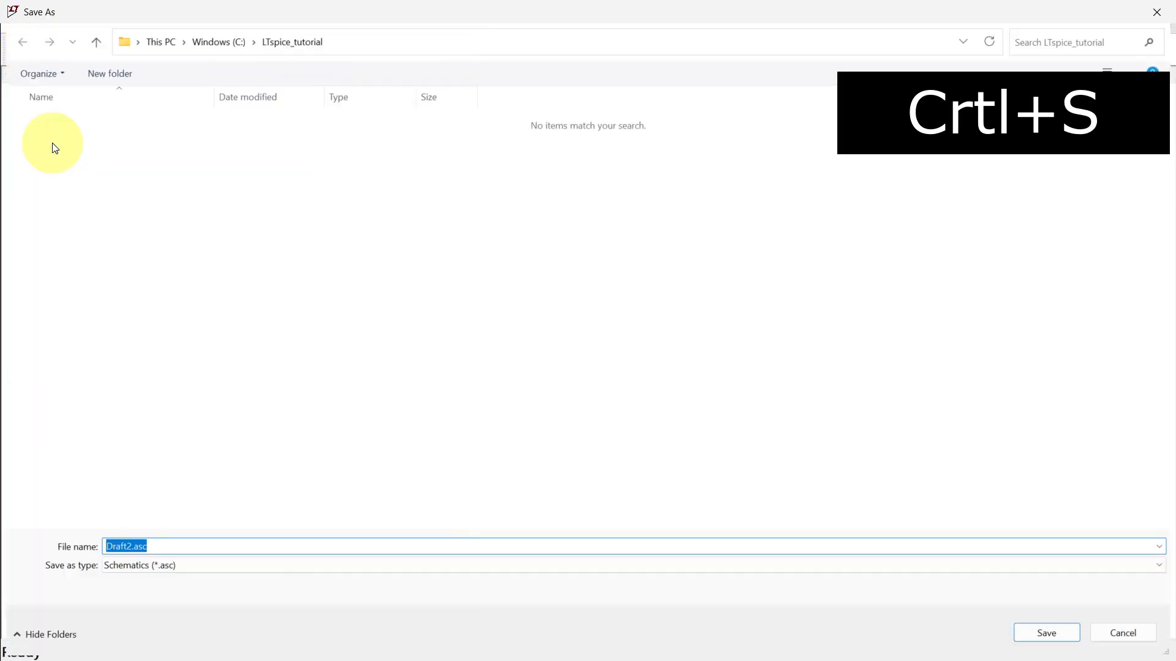
{"action": "key", "text": "BackSpace"}
{"action": "type", "text": "ampl"}
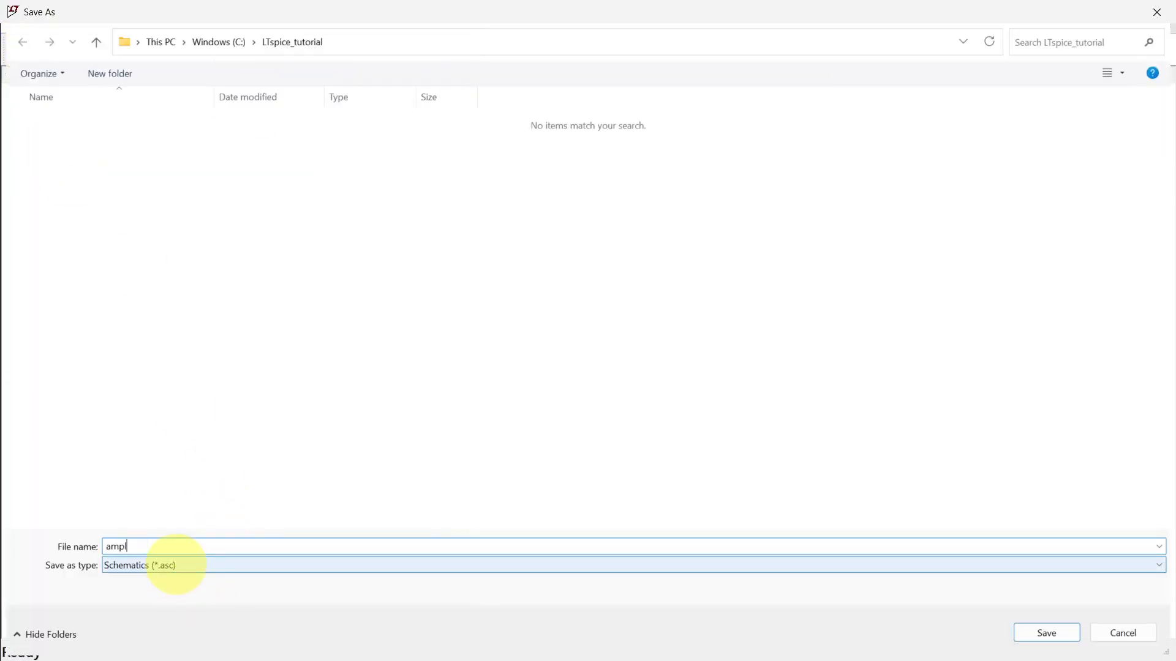
{"action": "type", "text": "ieier"}
{"action": "left_click", "coordinate": [1049, 635]}
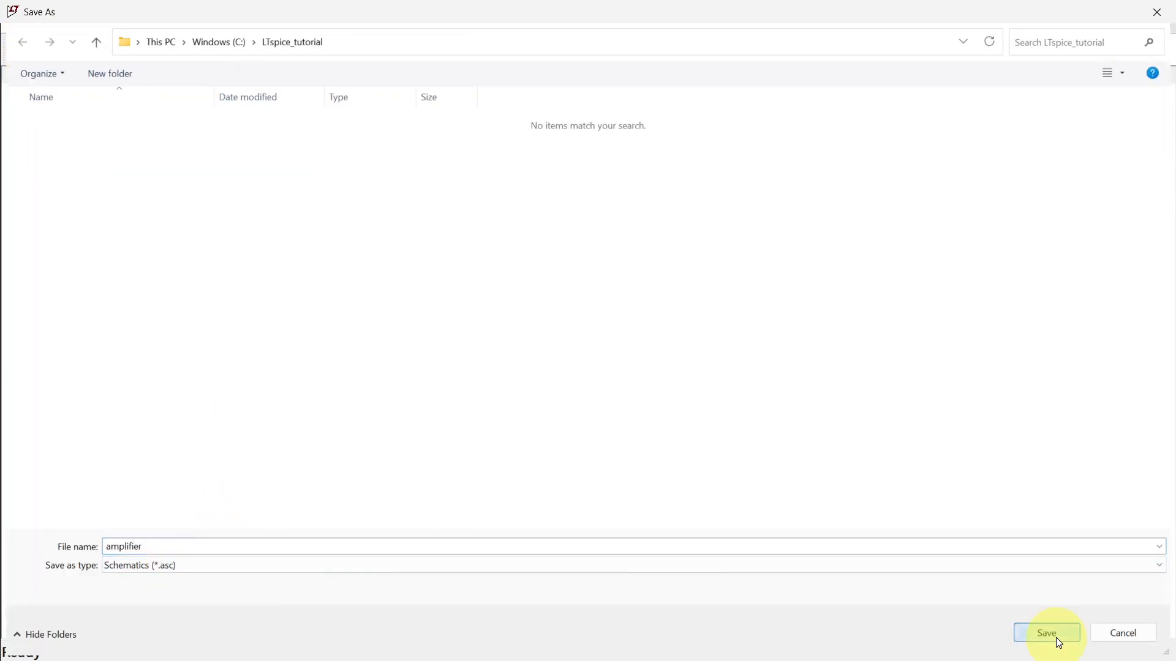
Place one resistor upright in the upper part of the empty schematic and end the placement
{"action": "key", "text": "p"}
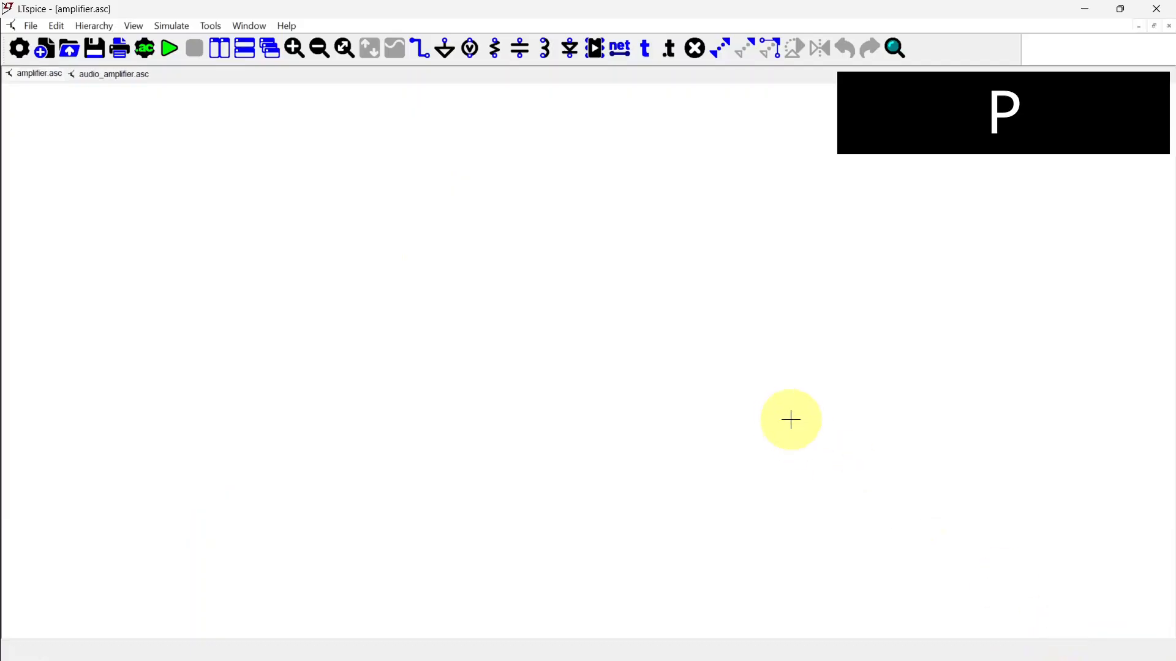
{"action": "left_click", "coordinate": [596, 53]}
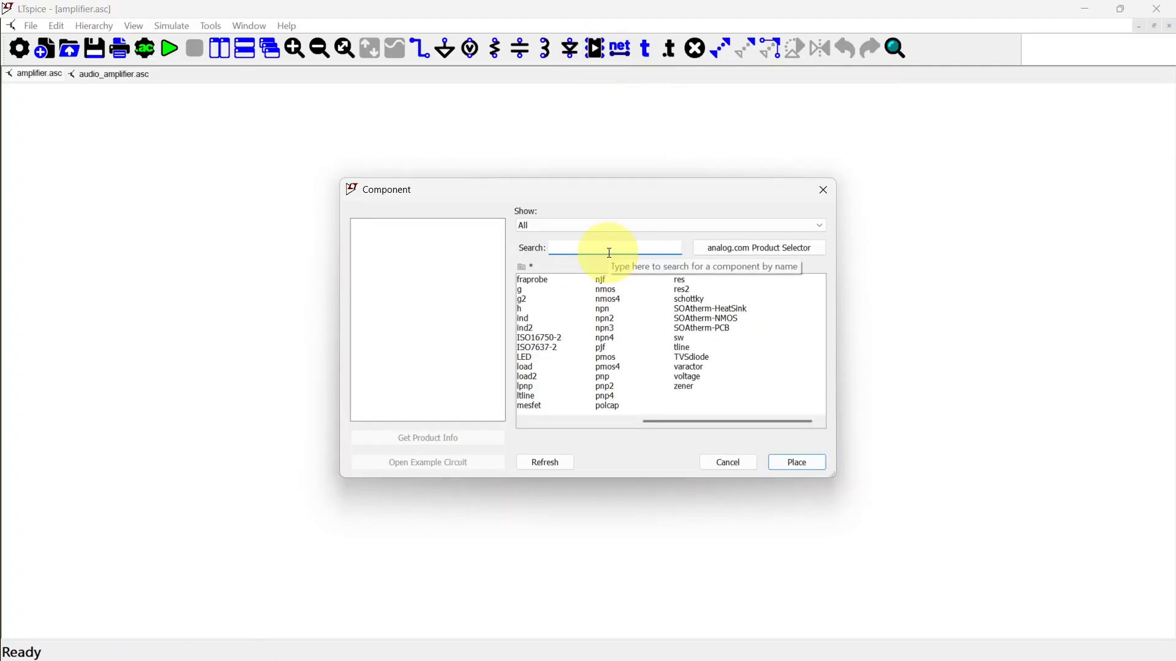
{"action": "key", "text": "r"}
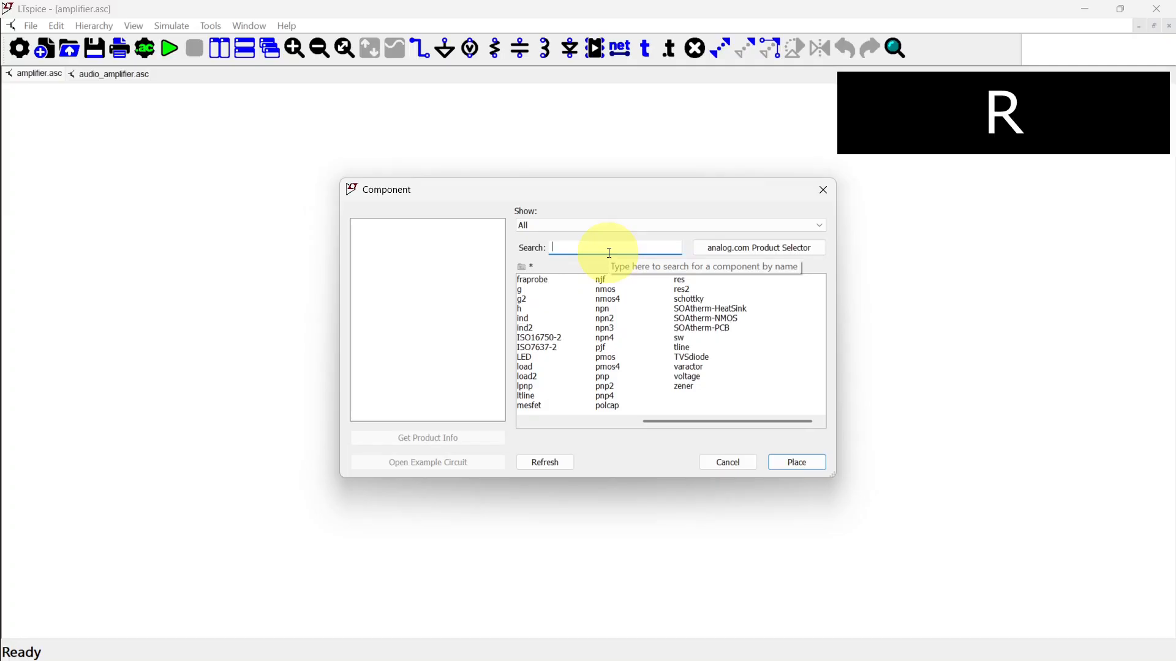
{"action": "left_click", "coordinate": [784, 462]}
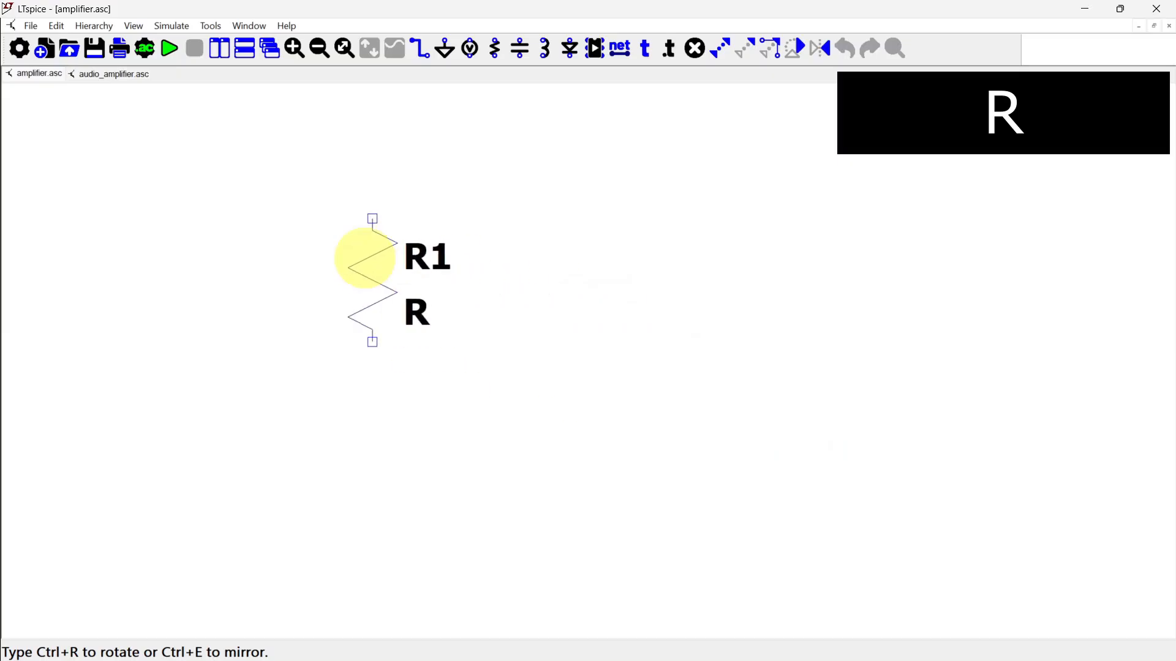
{"action": "left_click", "coordinate": [364, 265]}
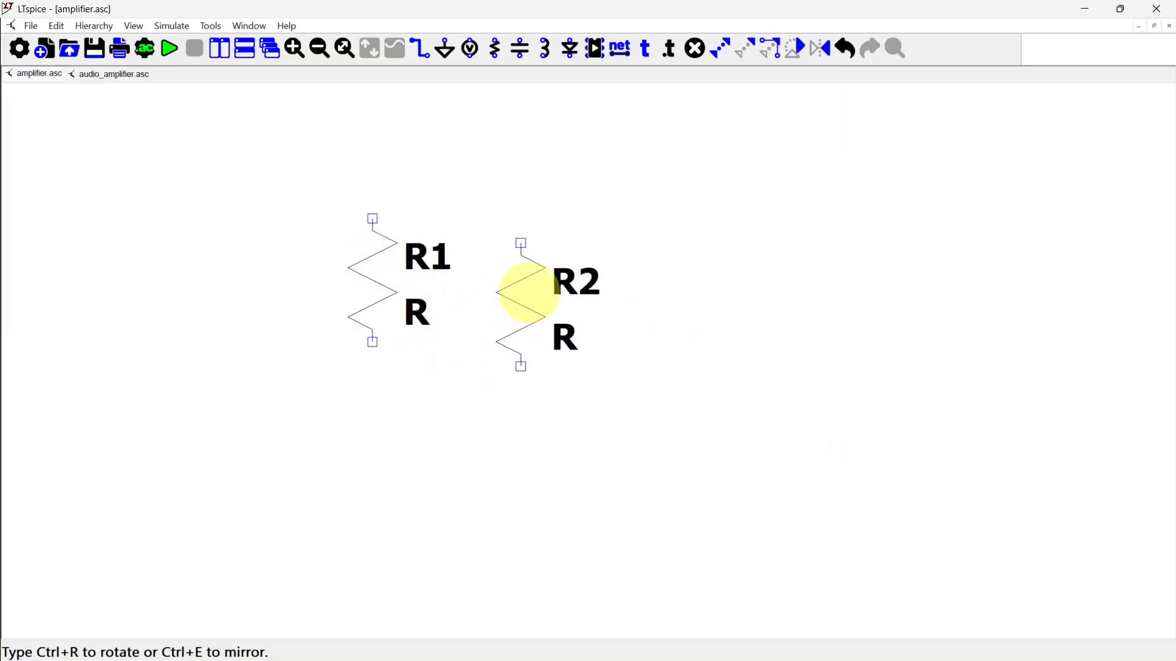
{"action": "key", "text": "Escape"}
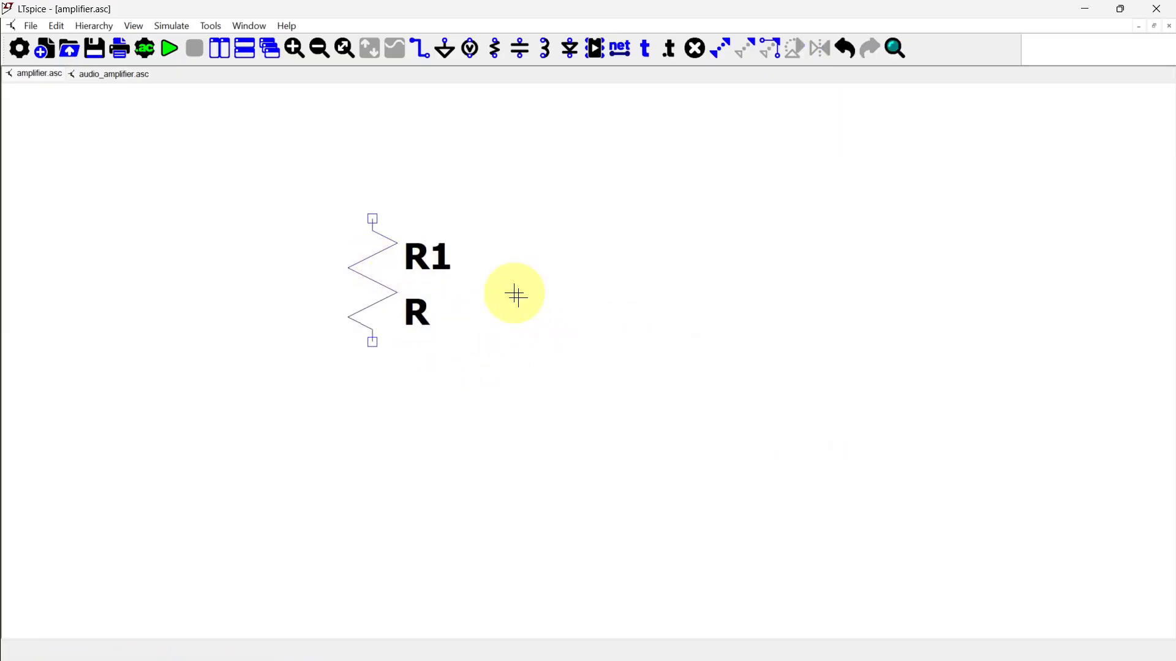
{"action": "key", "text": "Escape"}
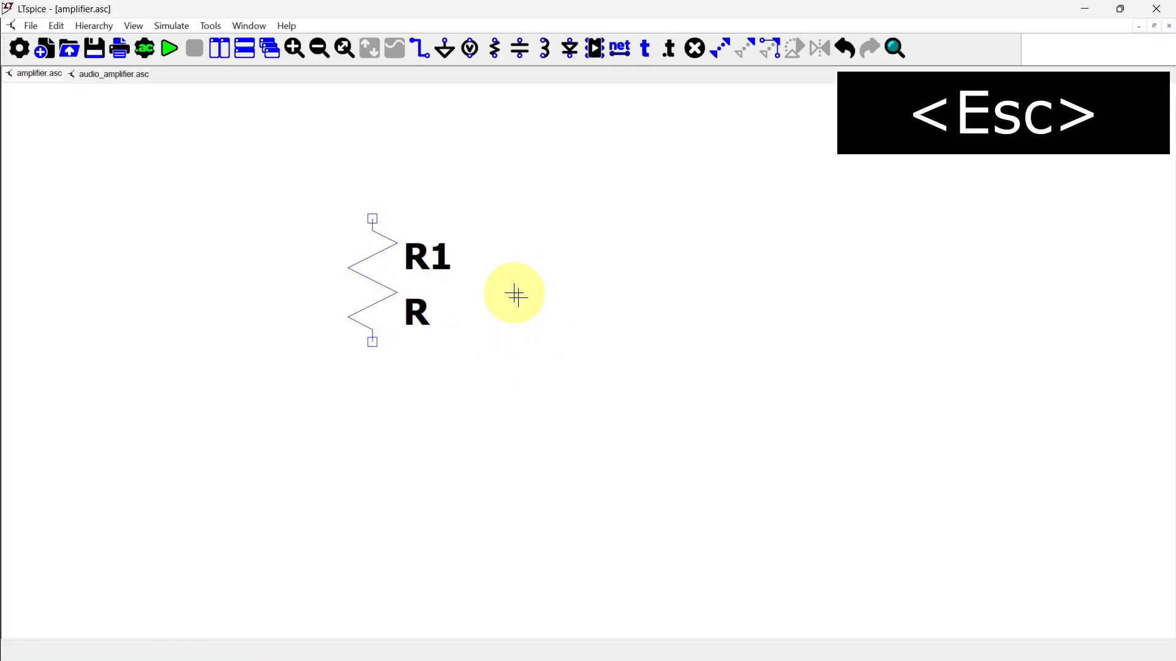
Set the placed resistor's resistance to 10k
{"action": "right_click", "coordinate": [381, 291]}
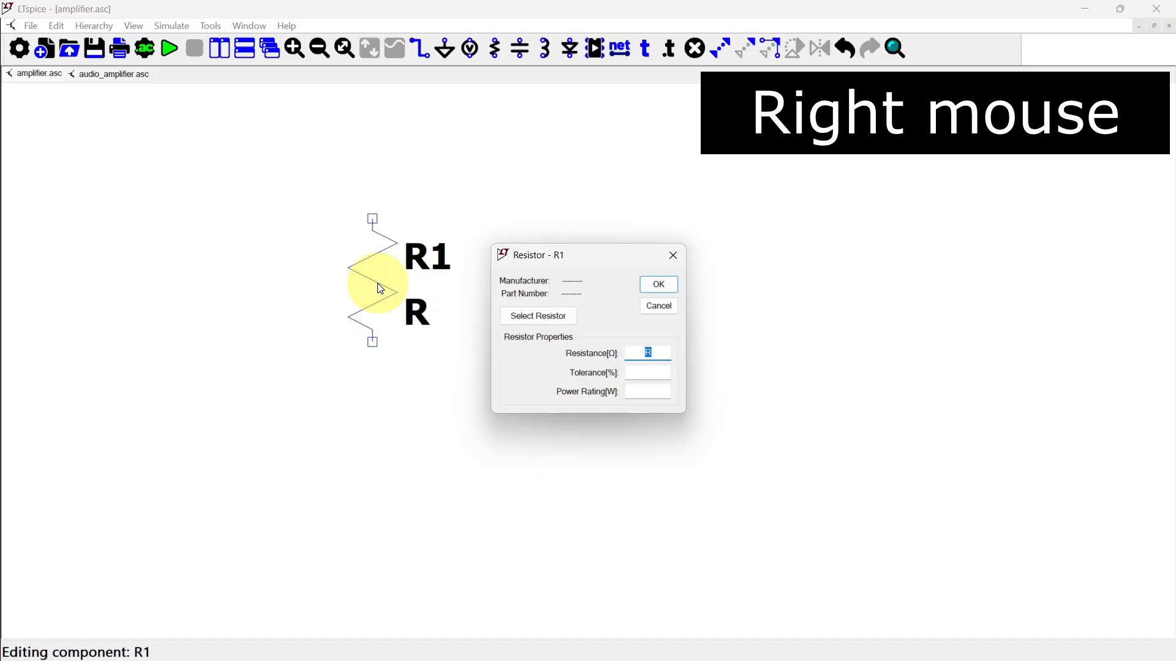
{"action": "type", "text": "10k"}
{"action": "left_click", "coordinate": [661, 287]}
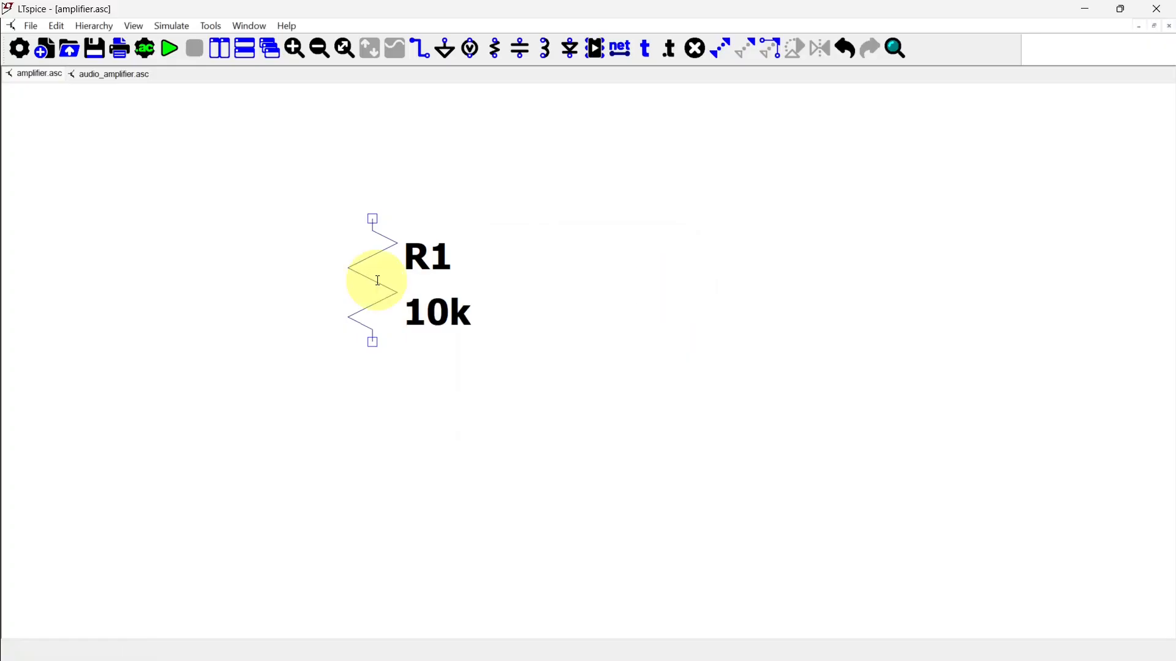
Duplicate the 10k resistor twice, placing both copies in a row to the right of R1
{"action": "key", "text": "ctrl+c"}
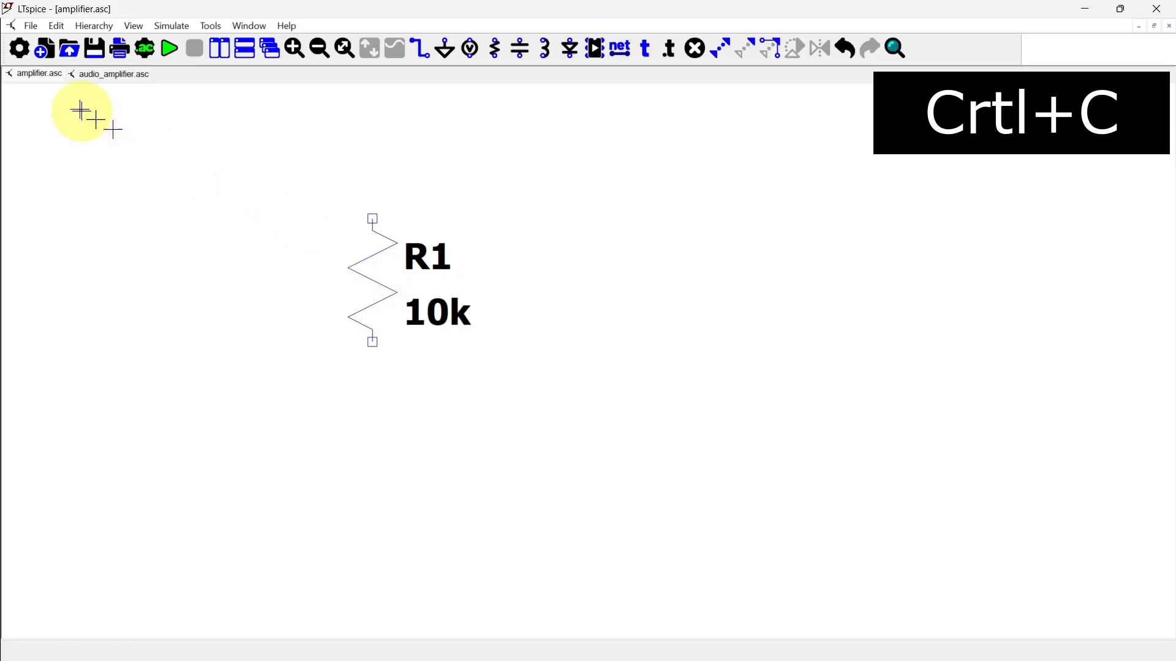
{"action": "left_click", "coordinate": [57, 26]}
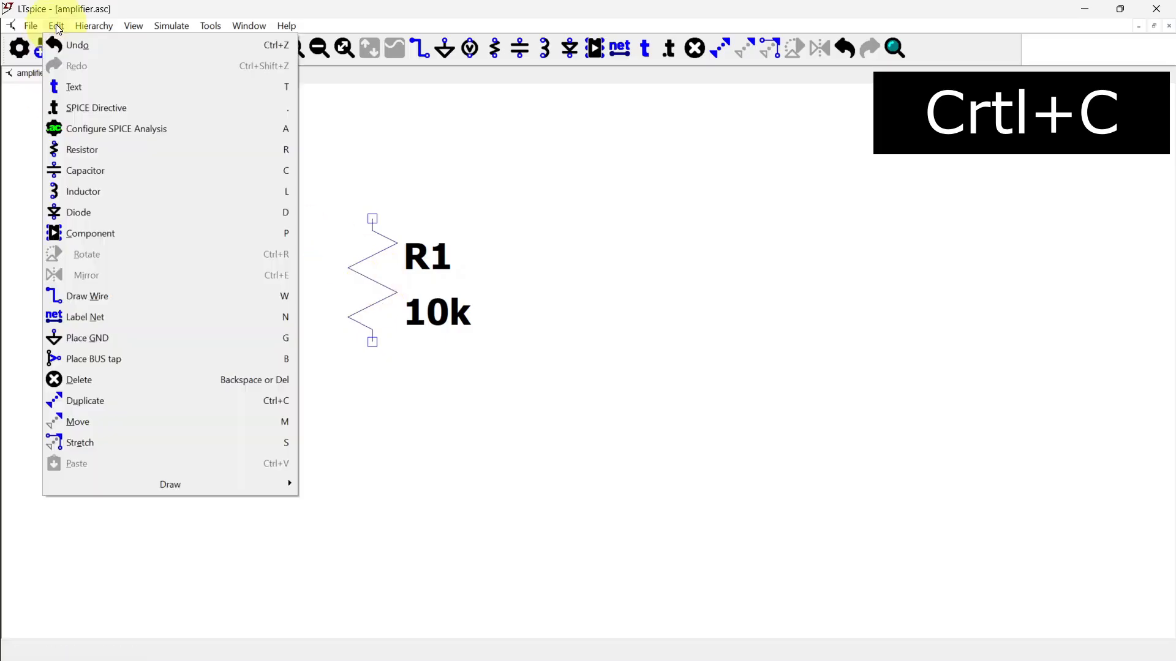
{"action": "left_click", "coordinate": [123, 401]}
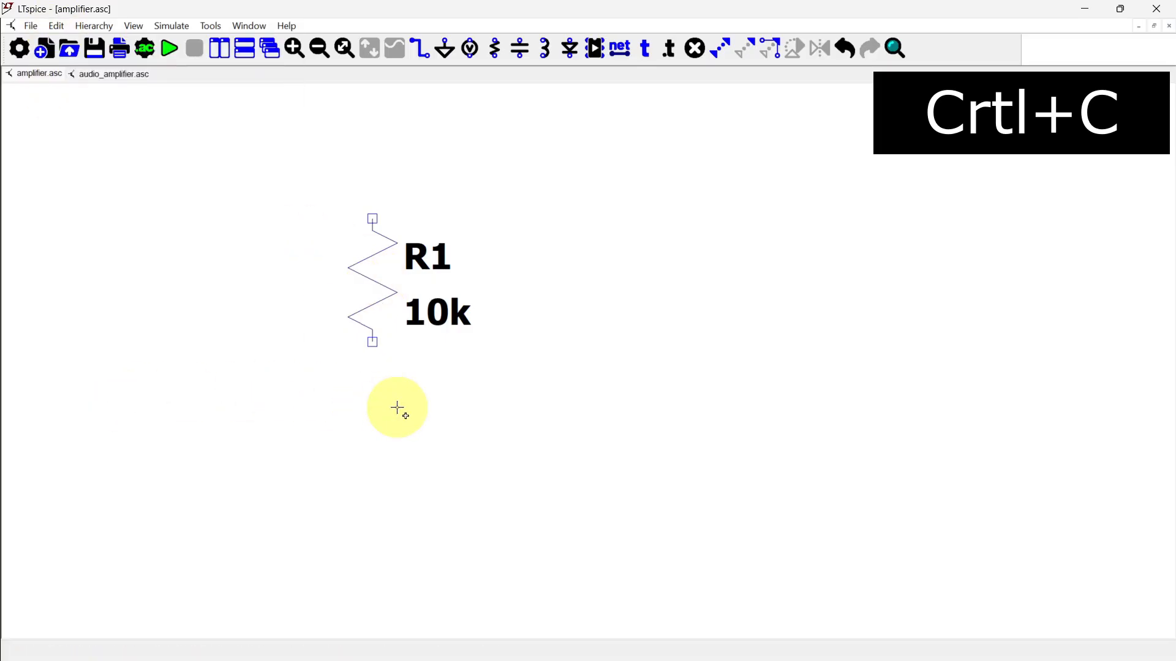
{"action": "left_click", "coordinate": [370, 276]}
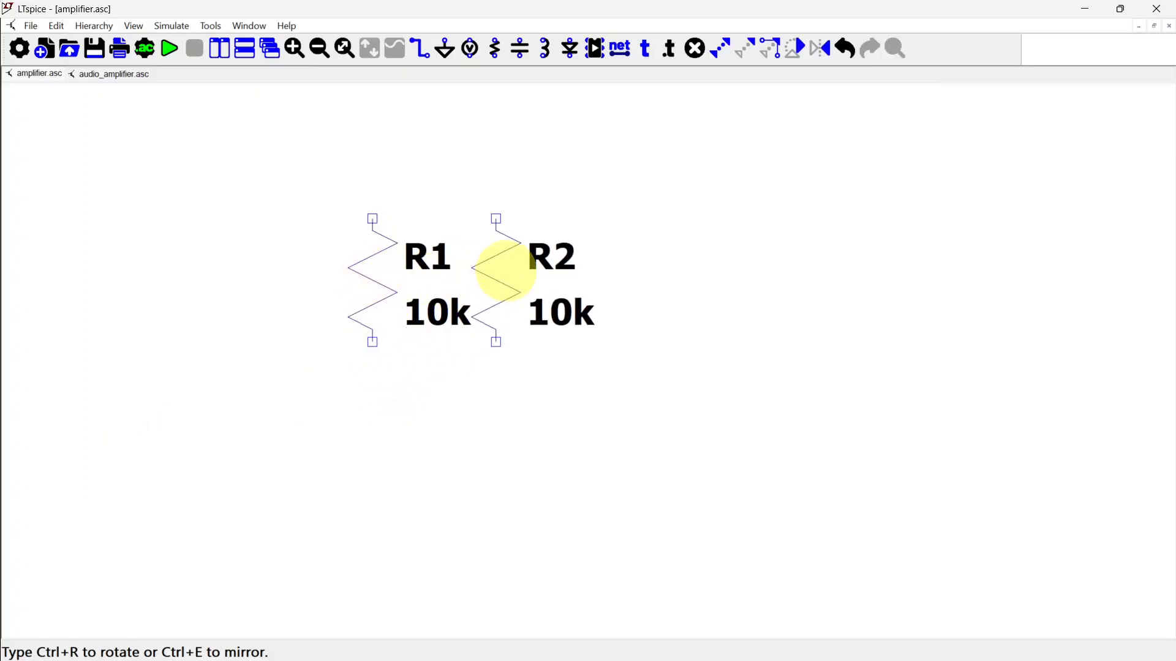
{"action": "left_click", "coordinate": [506, 269]}
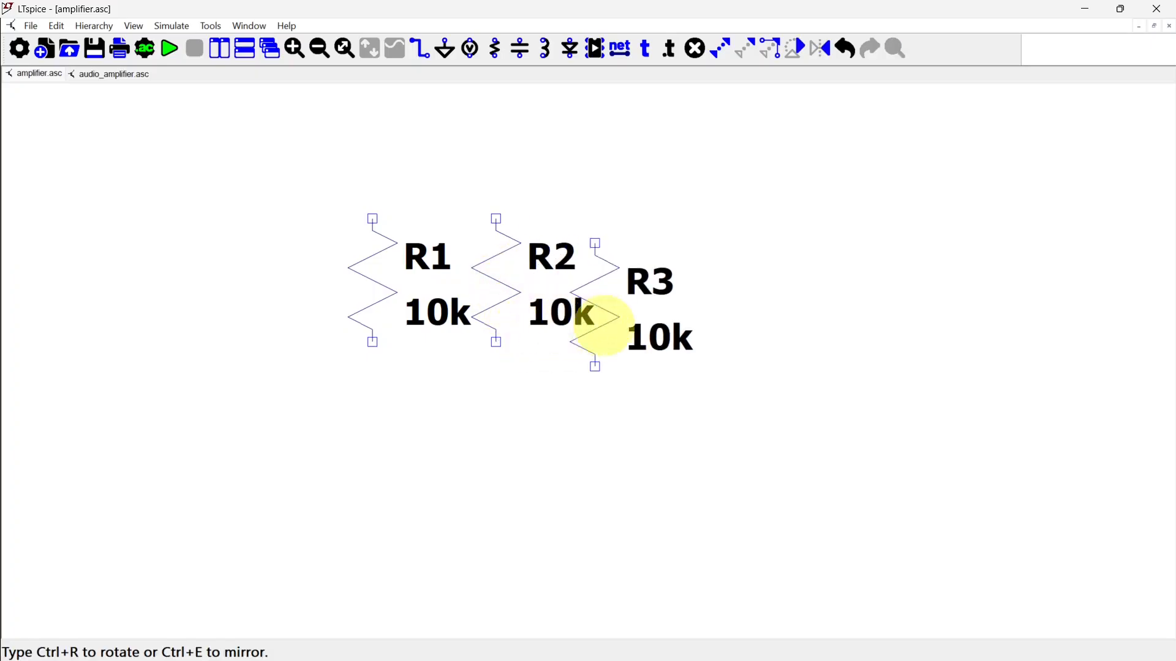
{"action": "left_click", "coordinate": [634, 291]}
{"action": "key", "text": "Escape"}
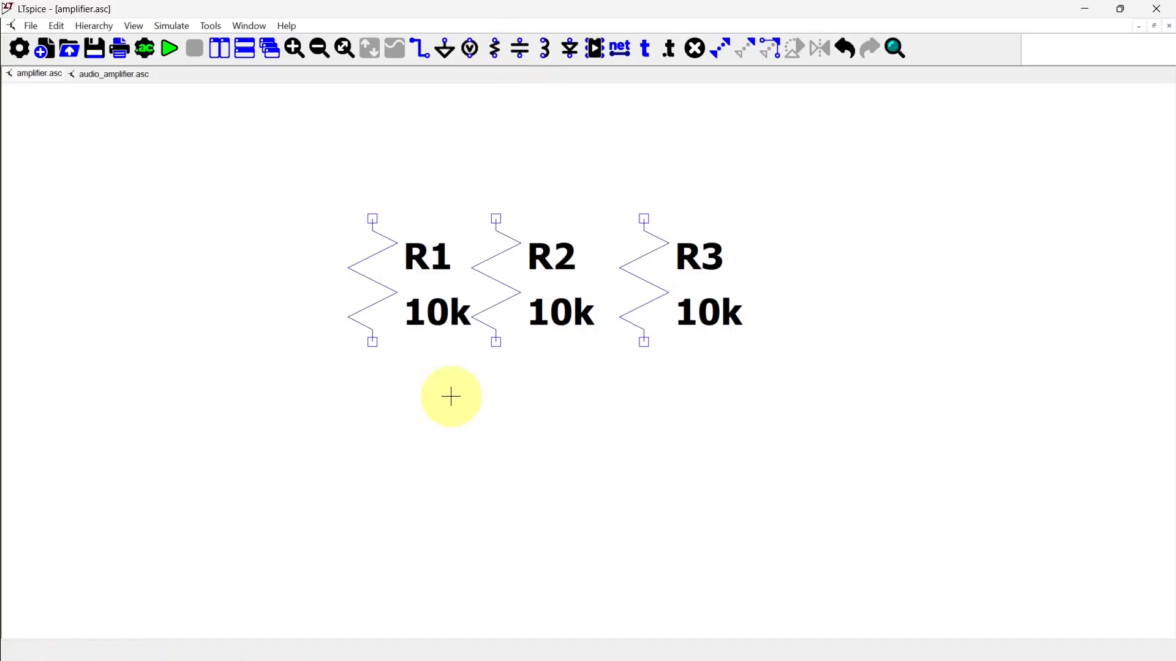
Place a fourth resistor directly below R1 and set its resistance to 1k
{"action": "key", "text": "r"}
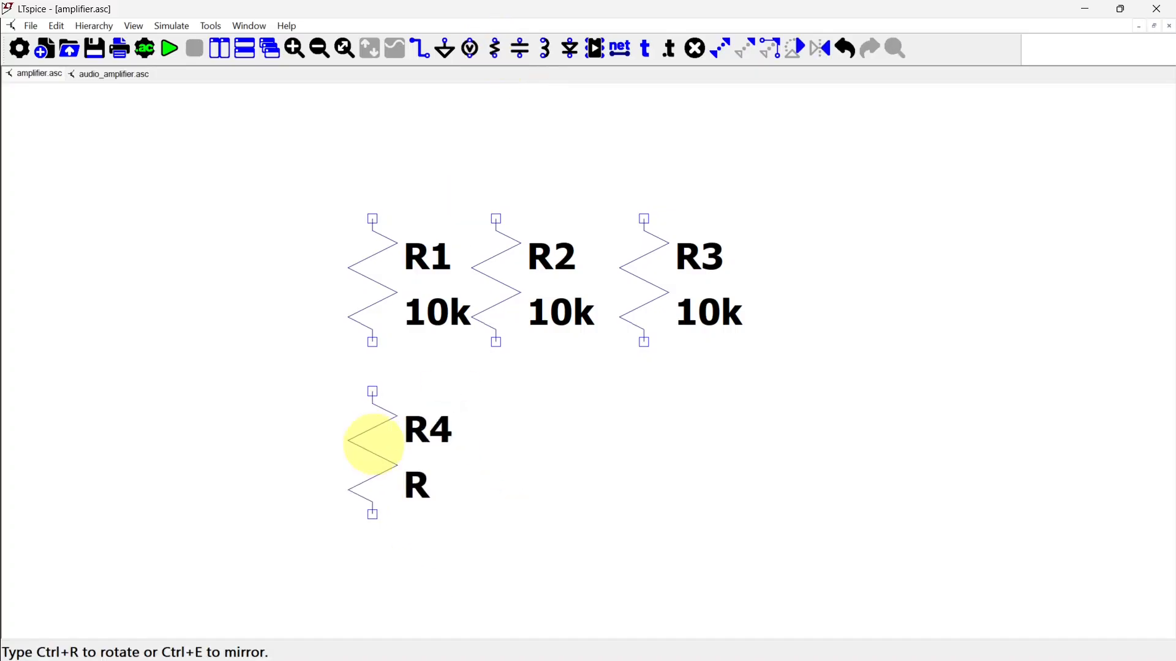
{"action": "left_click", "coordinate": [372, 442]}
{"action": "key", "text": "Escape"}
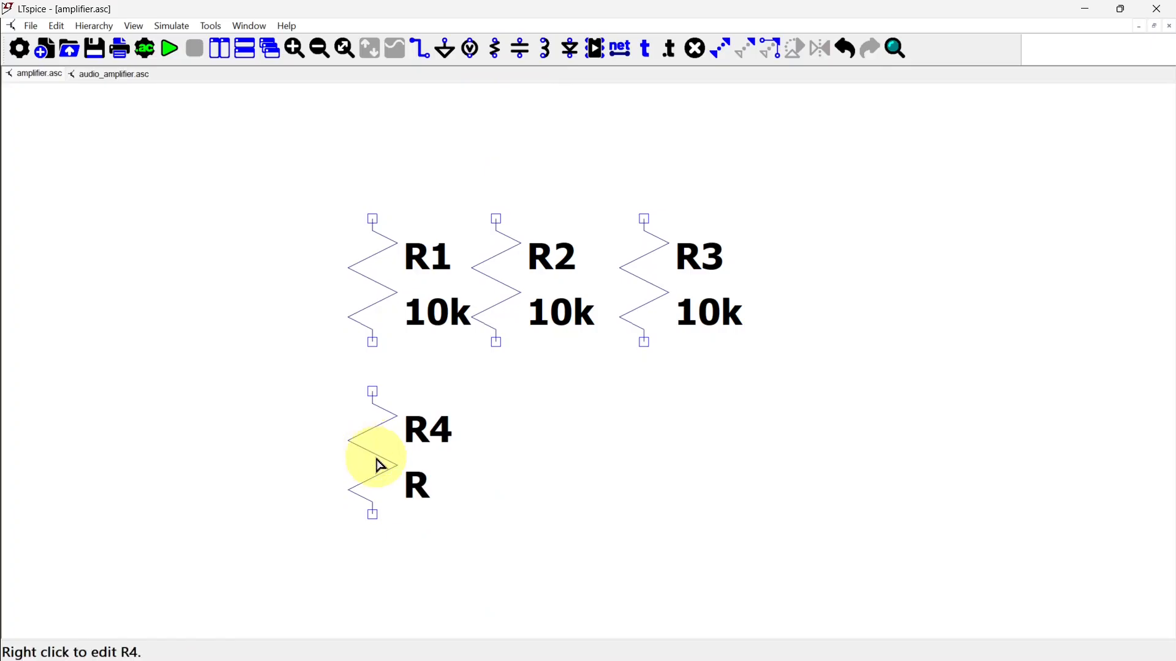
{"action": "right_click", "coordinate": [379, 465]}
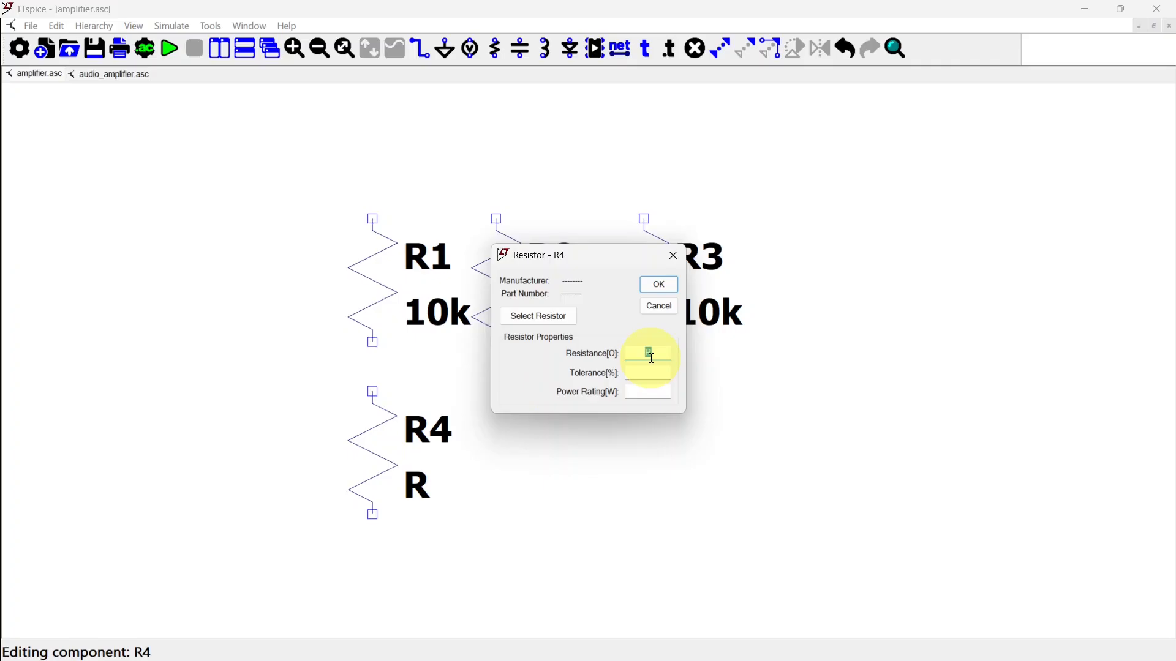
{"action": "type", "text": "1k"}
{"action": "key", "text": "Return"}
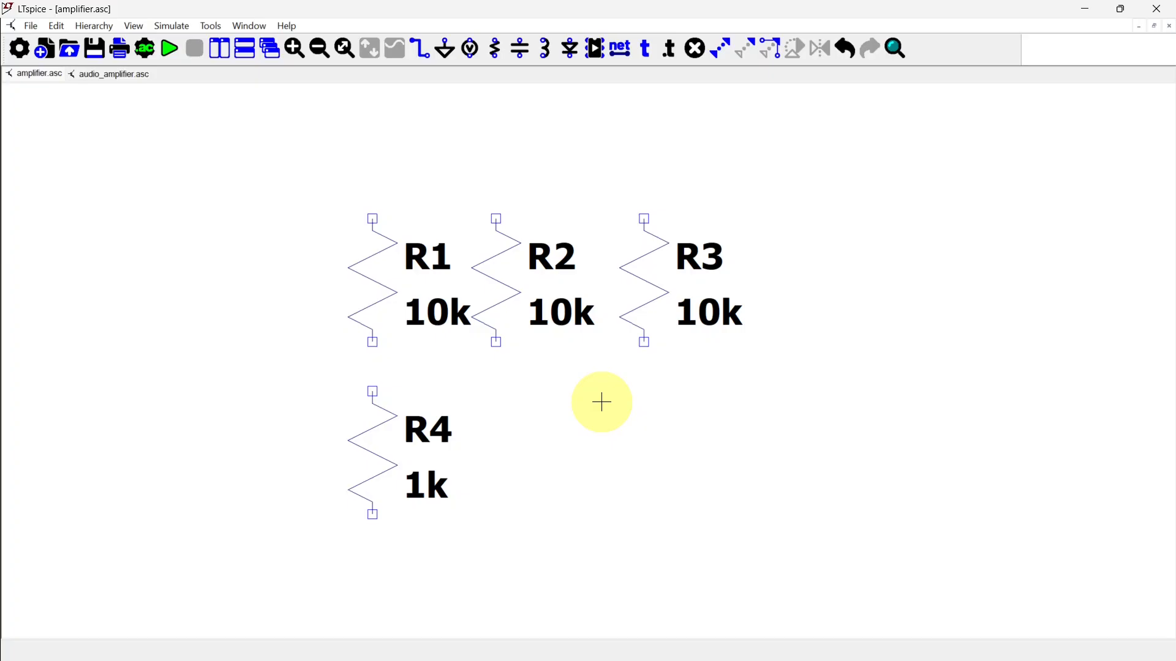
Place two voltage sources, one above the other, to the left of the resistors
{"action": "key", "text": "v"}
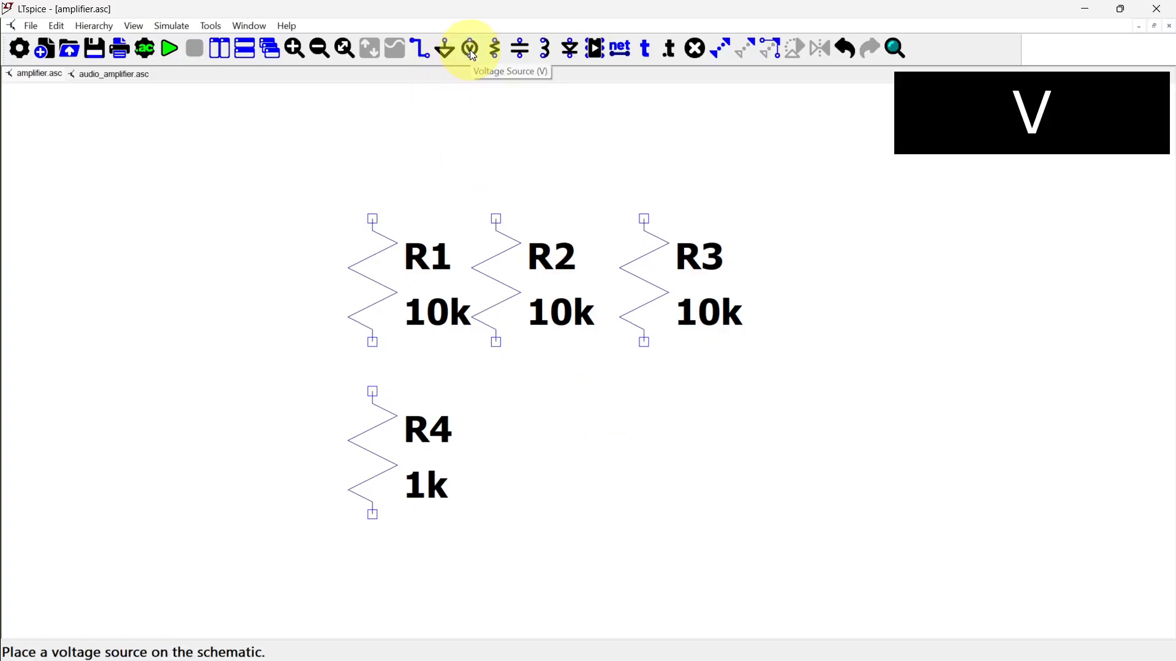
{"action": "left_click", "coordinate": [472, 54]}
{"action": "left_click", "coordinate": [176, 274]}
{"action": "left_click", "coordinate": [175, 448]}
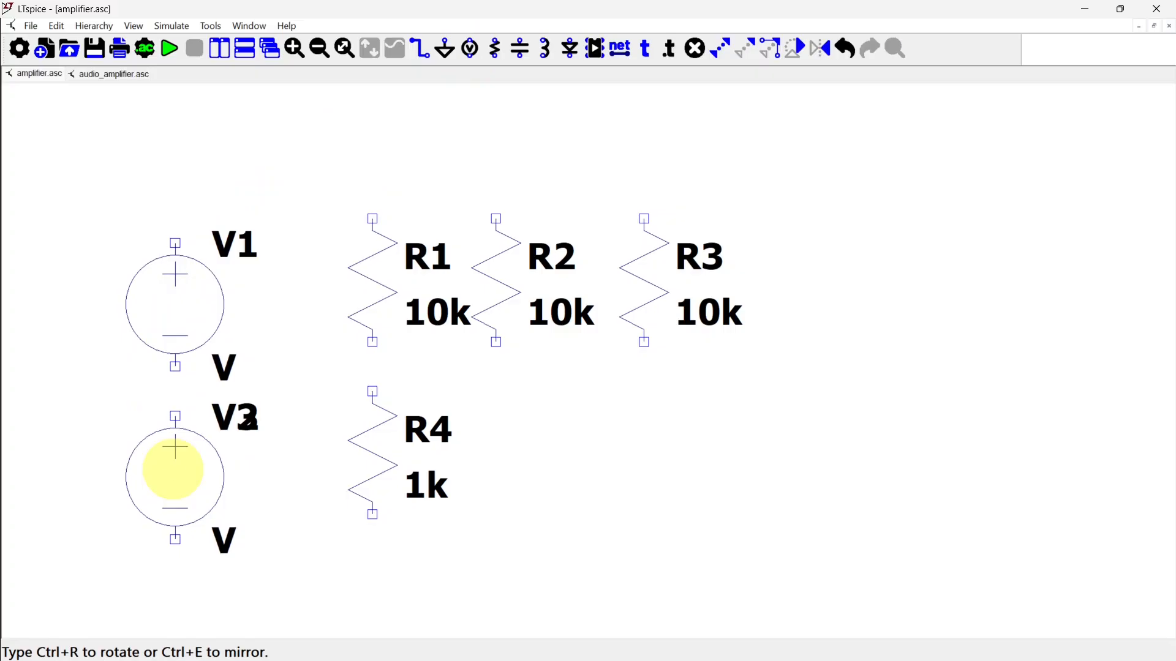
{"action": "key", "text": "Escape"}
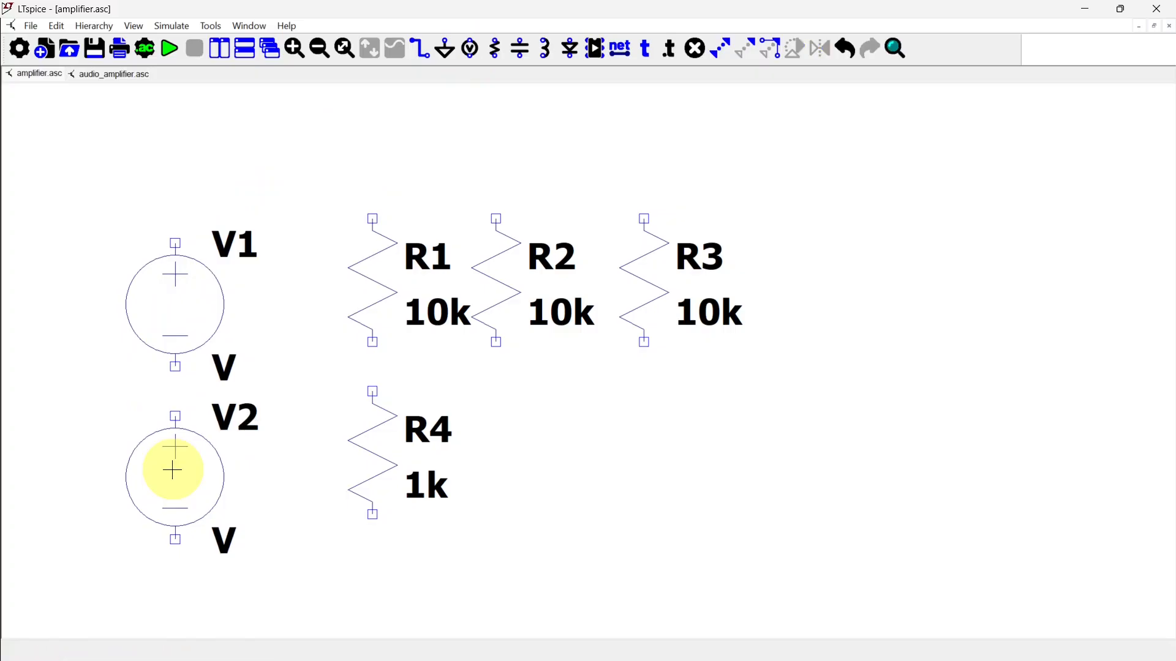
Set the DC value of the upper voltage source V1 to 5 V
{"action": "right_click", "coordinate": [194, 301]}
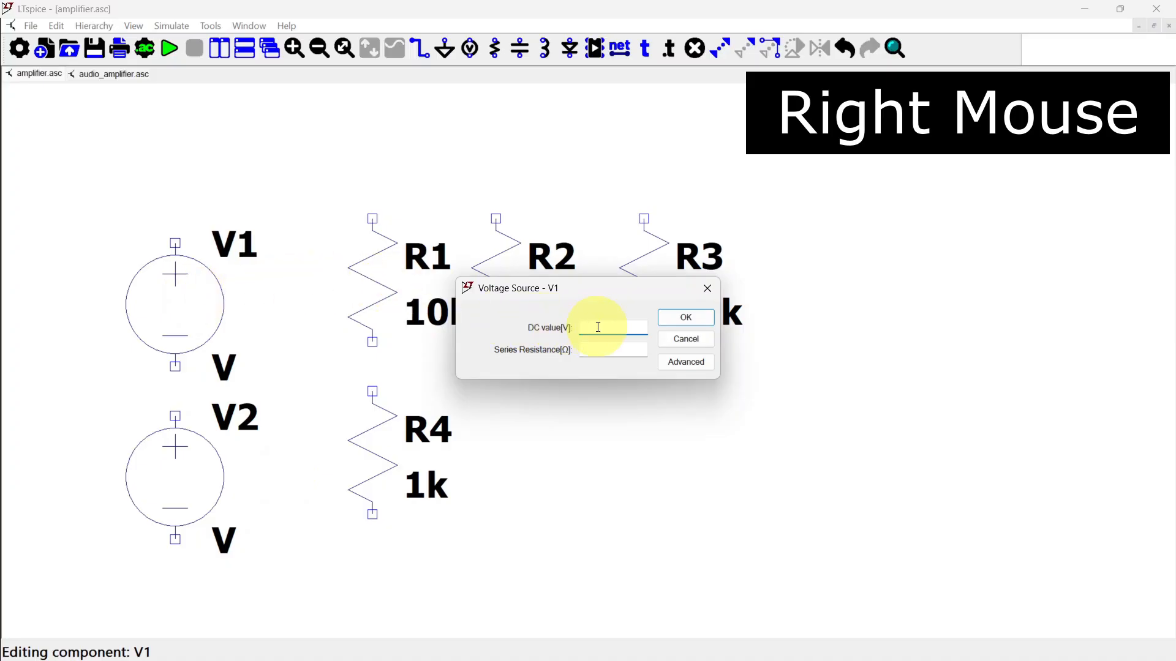
{"action": "type", "text": "5"}
{"action": "left_click", "coordinate": [683, 319]}
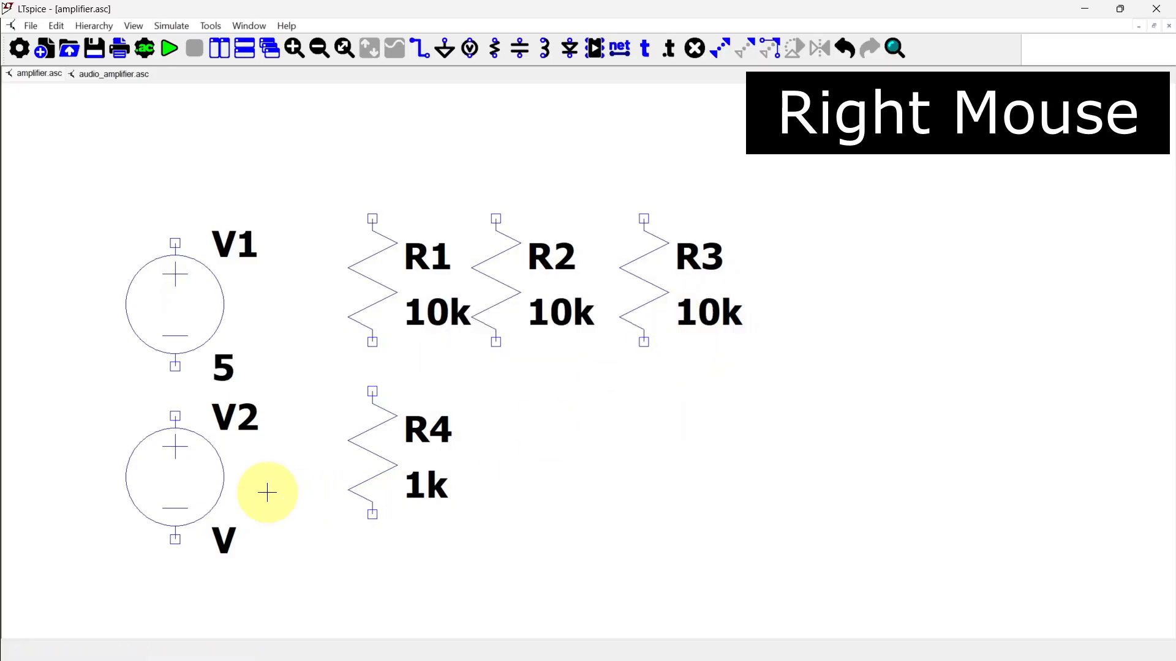
Configure the lower voltage source V2 as a SINE function with DC offset 0, amplitude 100m and frequency 1k
{"action": "right_click", "coordinate": [192, 487]}
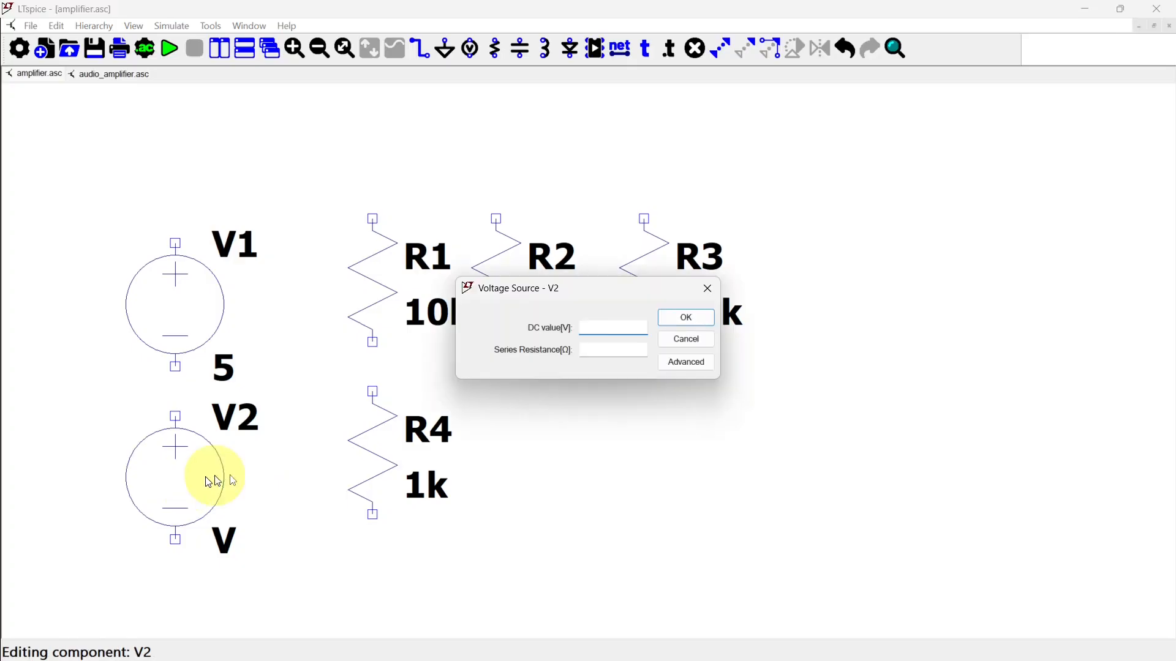
{"action": "left_click", "coordinate": [678, 365]}
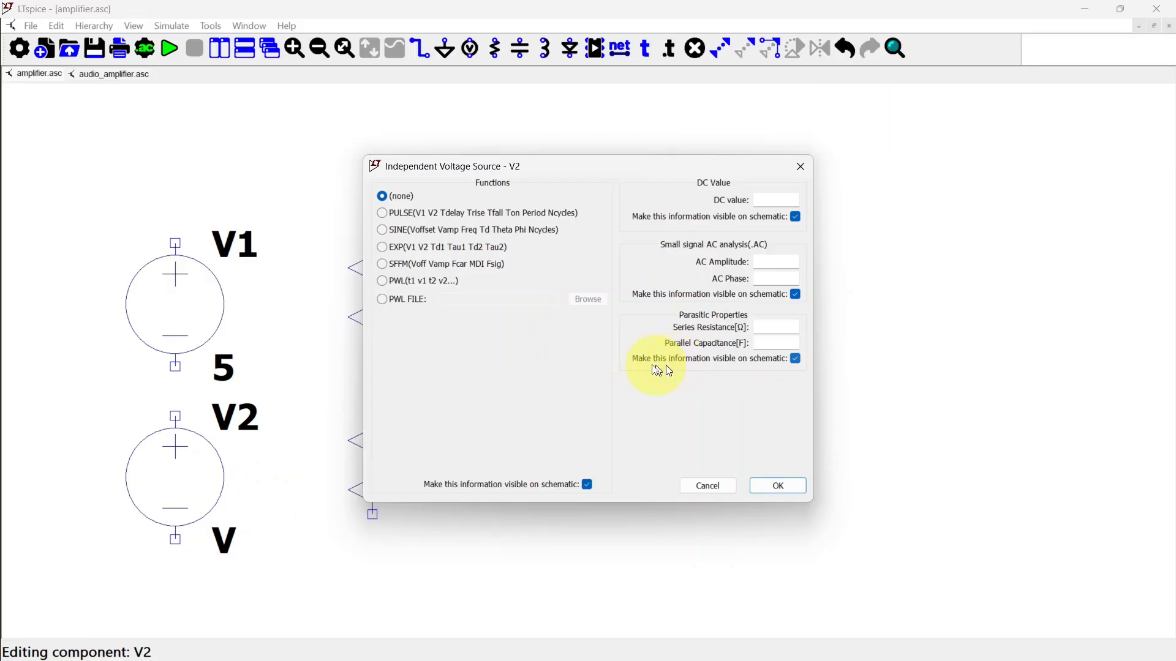
{"action": "left_click", "coordinate": [384, 228]}
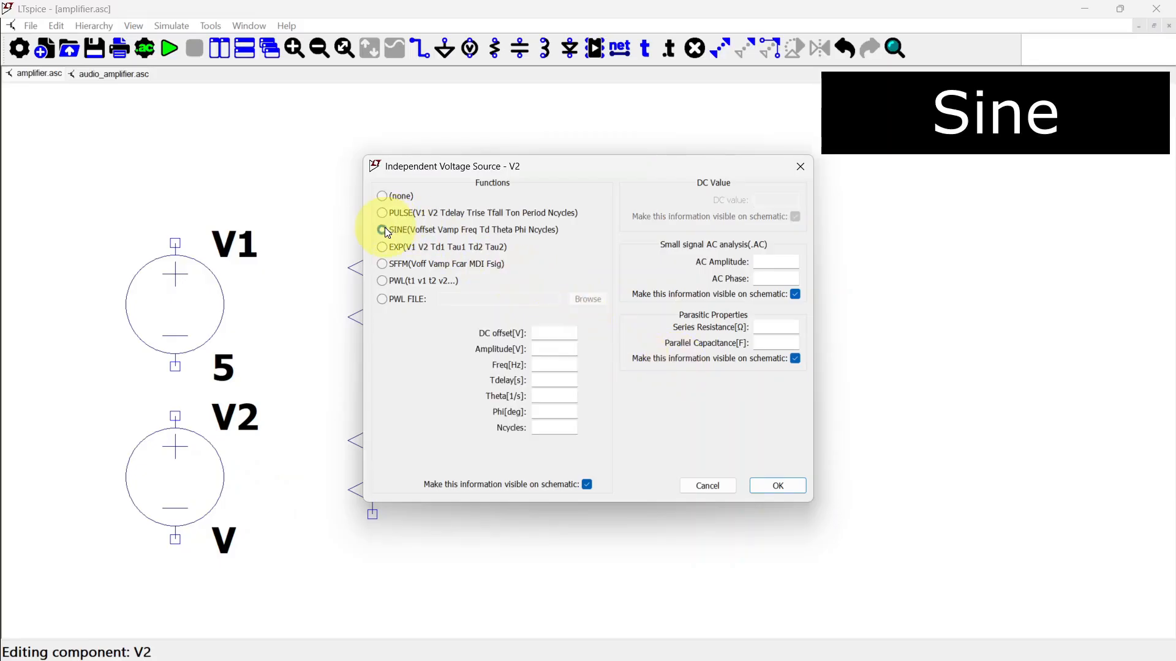
{"action": "left_click", "coordinate": [564, 335]}
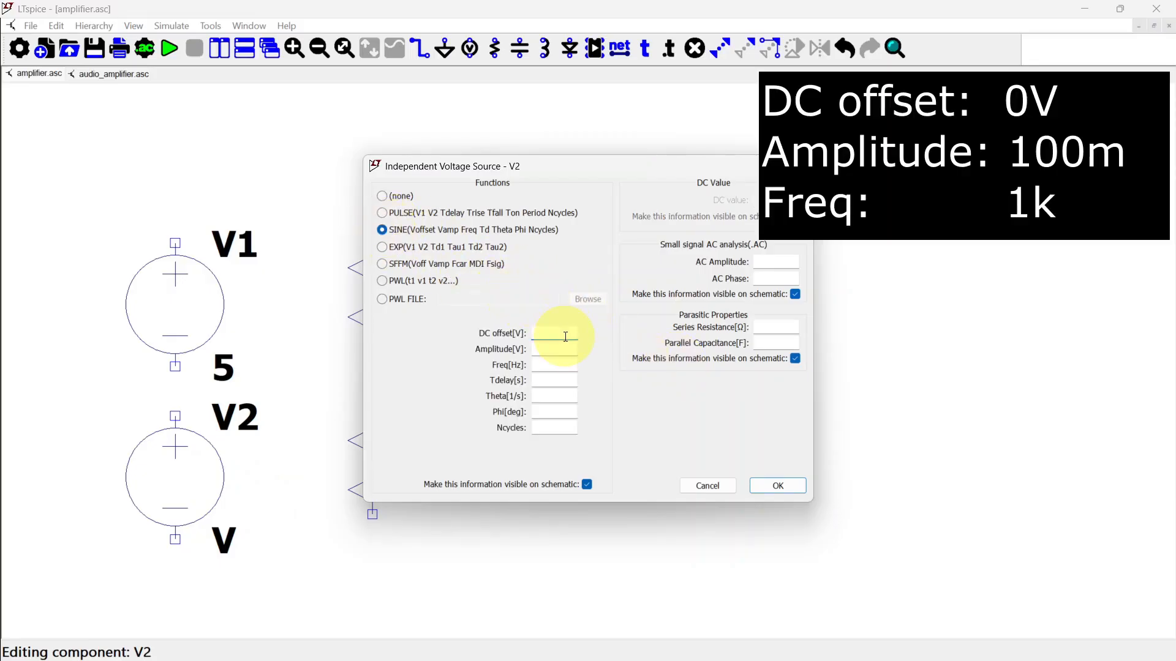
{"action": "type", "text": "0"}
{"action": "left_click", "coordinate": [568, 349]}
{"action": "type", "text": "100m"}
{"action": "left_click", "coordinate": [562, 369]}
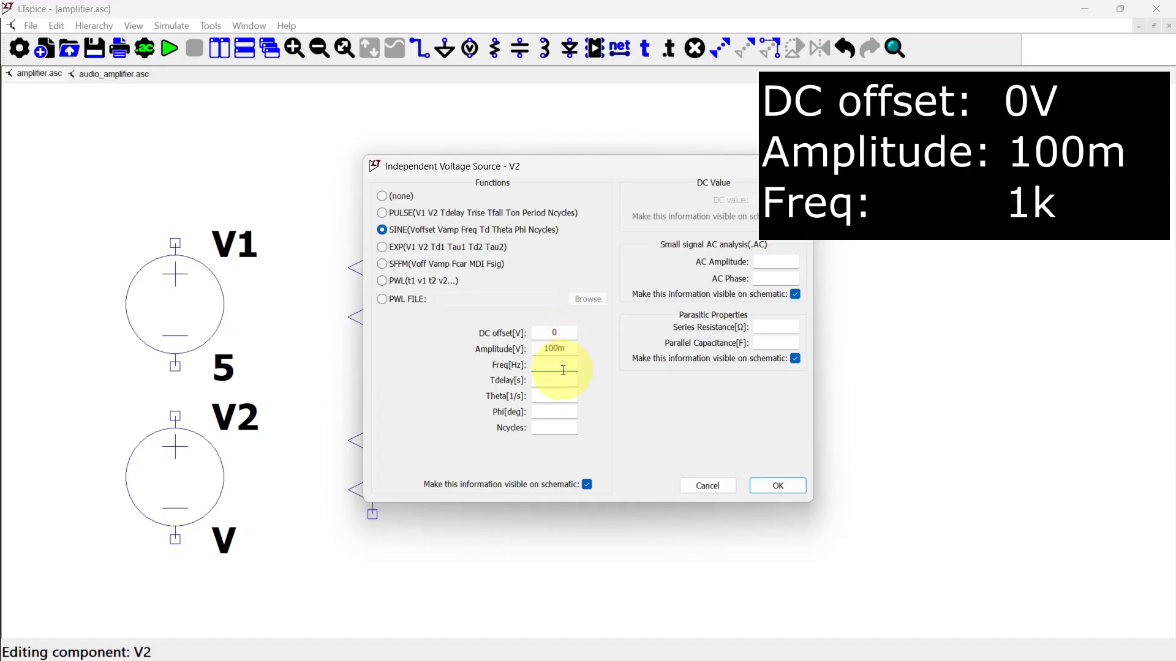
{"action": "type", "text": "1k"}
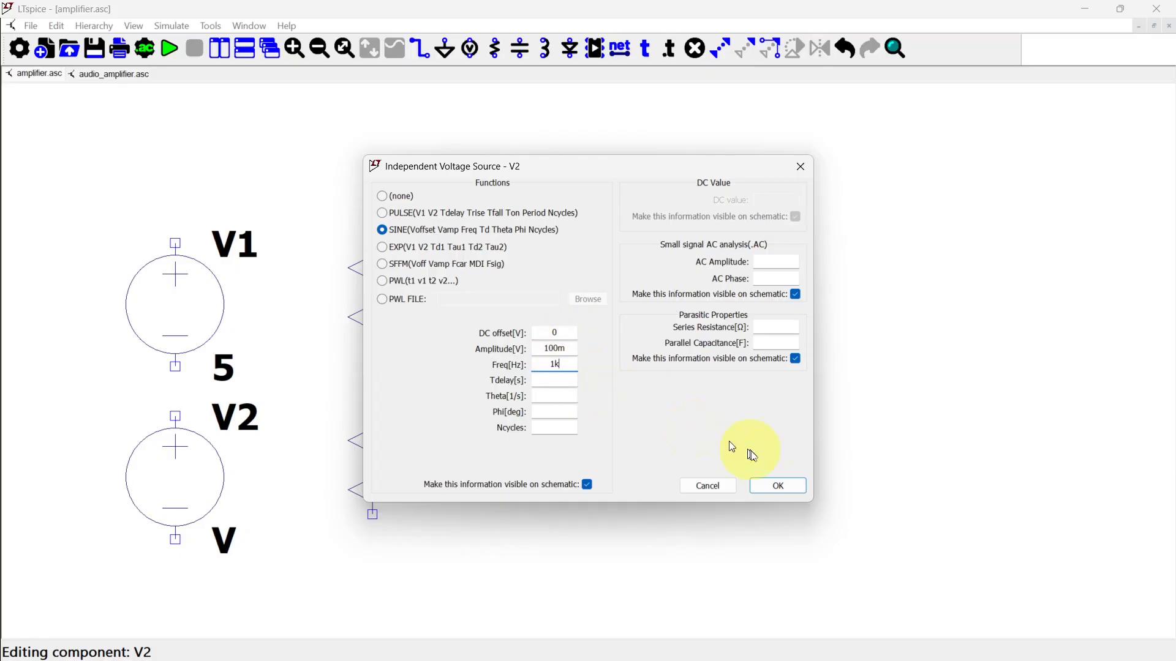
{"action": "left_click", "coordinate": [778, 486]}
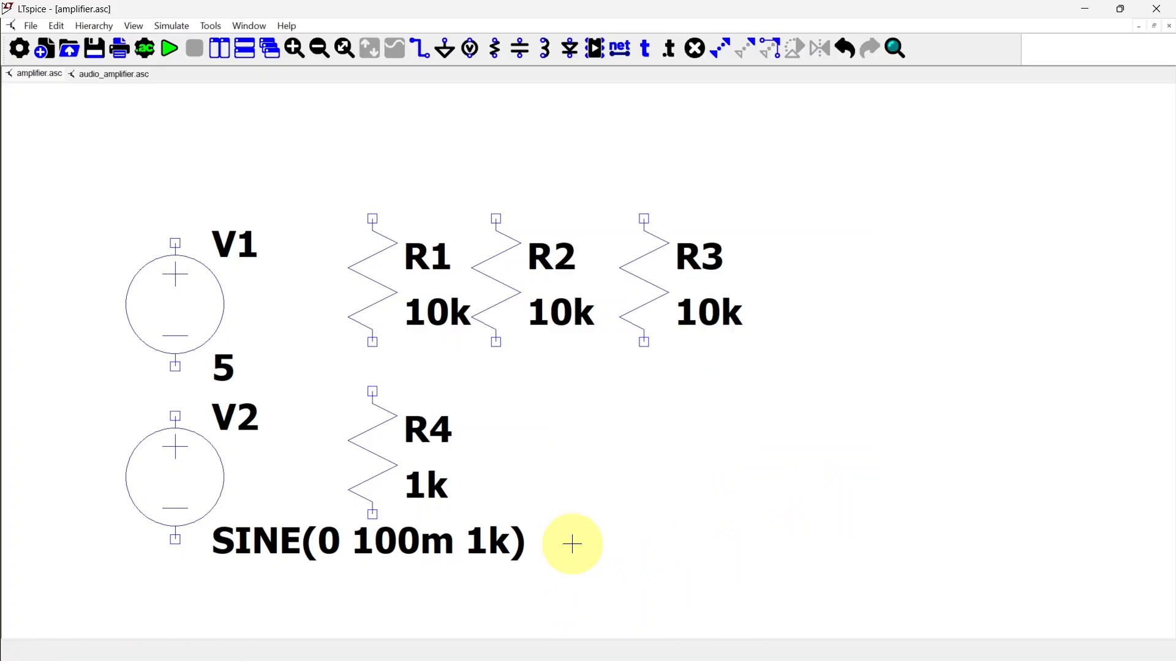
Browse the OpAmps category of the component library for an LM358 model, enlarging the list, and close it without placing anything
{"action": "key", "text": "p"}
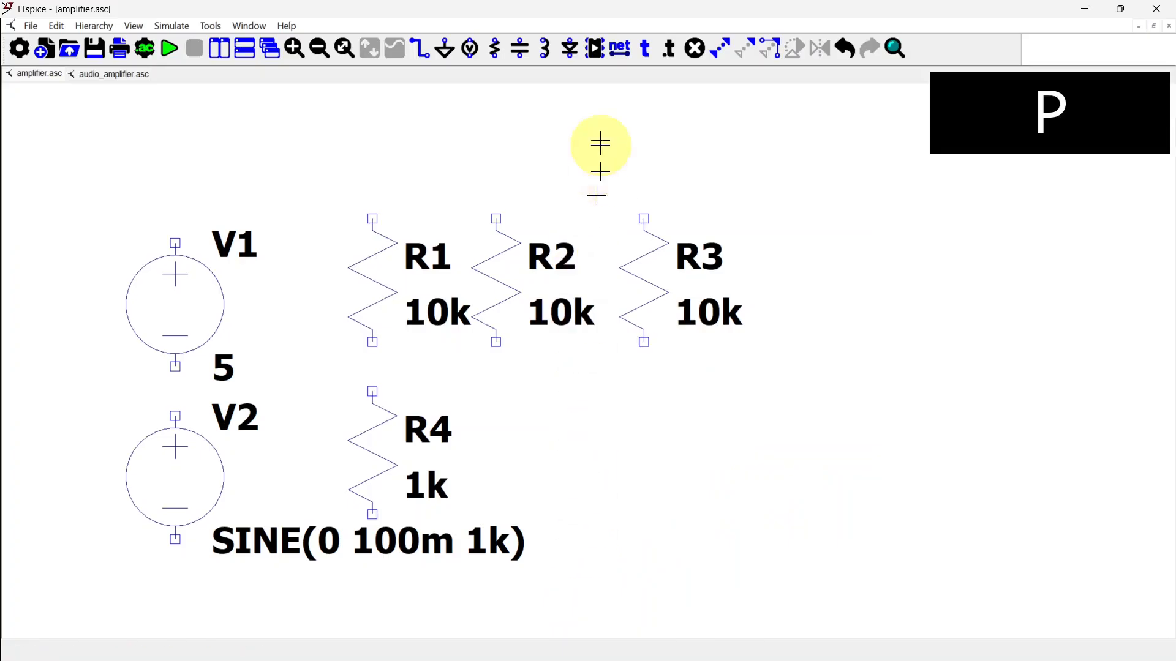
{"action": "left_click", "coordinate": [596, 49]}
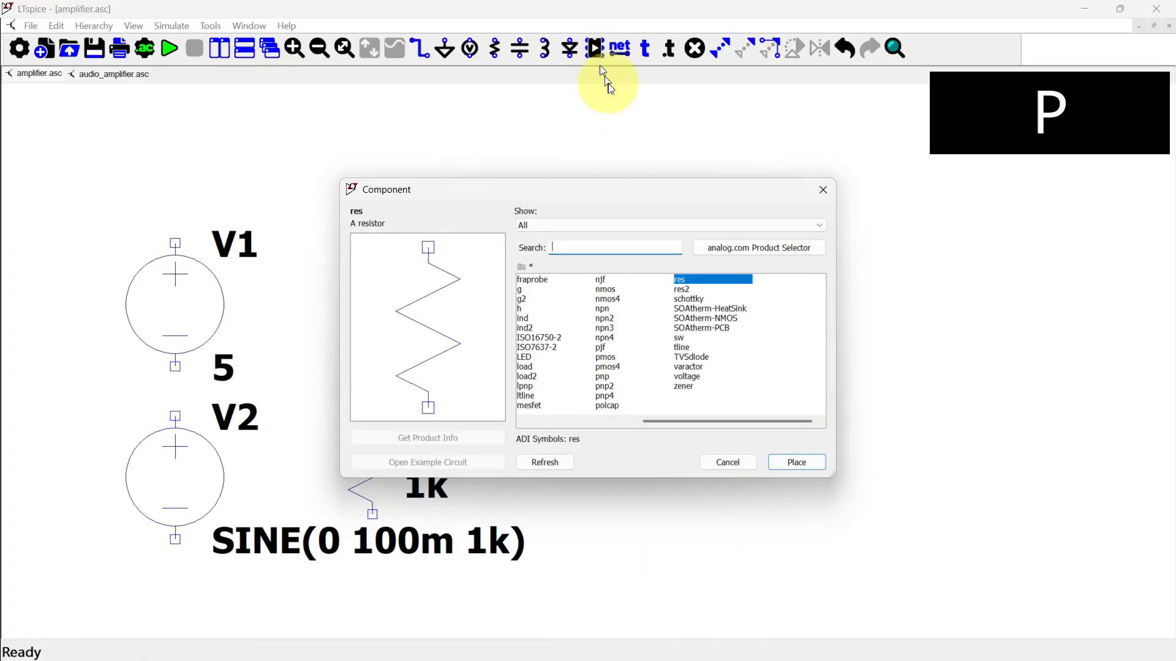
{"action": "left_click_drag", "start_coordinate": [699, 422], "coordinate": [578, 423]}
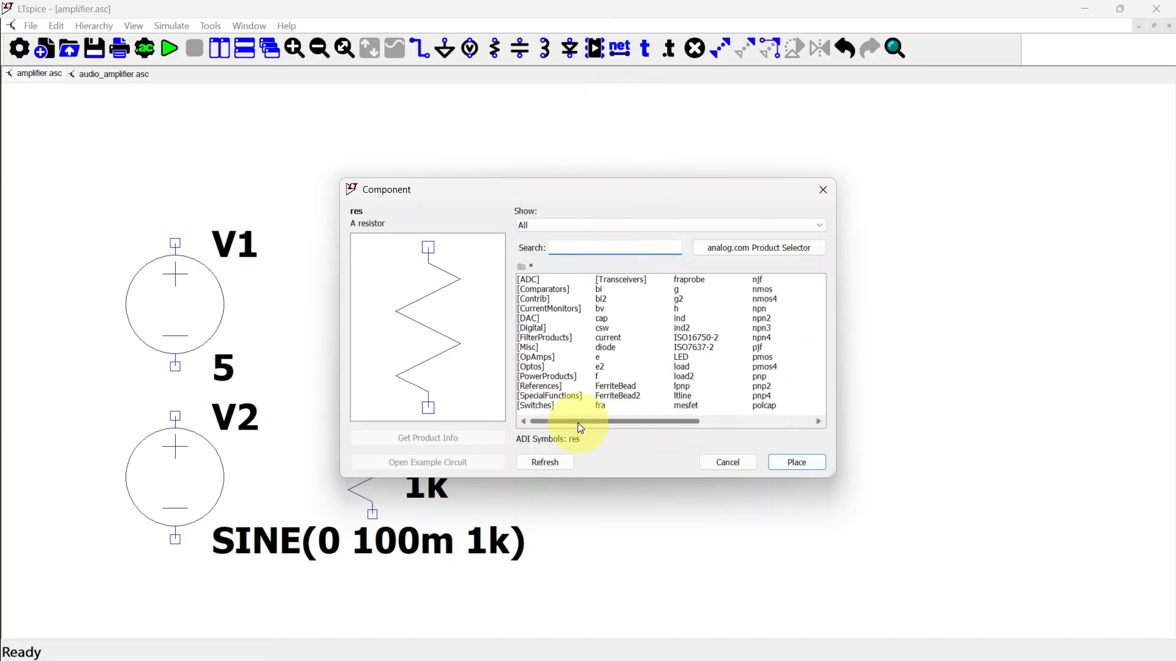
{"action": "left_click", "coordinate": [549, 366]}
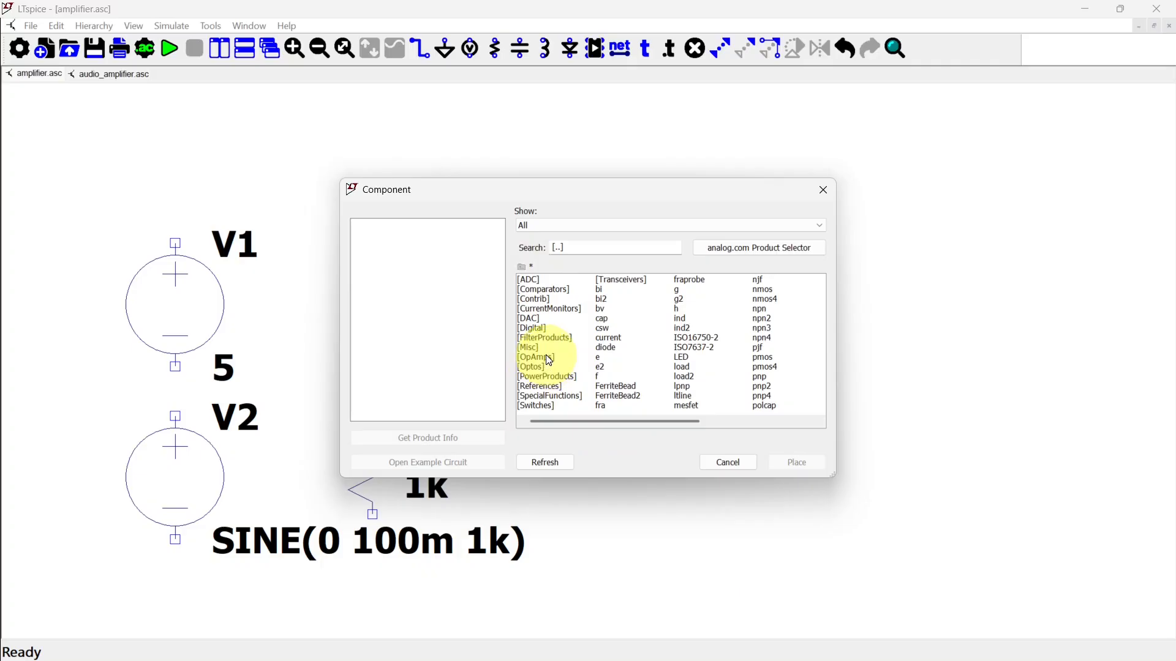
{"action": "double_click", "coordinate": [548, 358]}
{"action": "left_click_drag", "start_coordinate": [632, 190], "coordinate": [398, 84]}
{"action": "left_click_drag", "start_coordinate": [598, 372], "coordinate": [984, 596]}
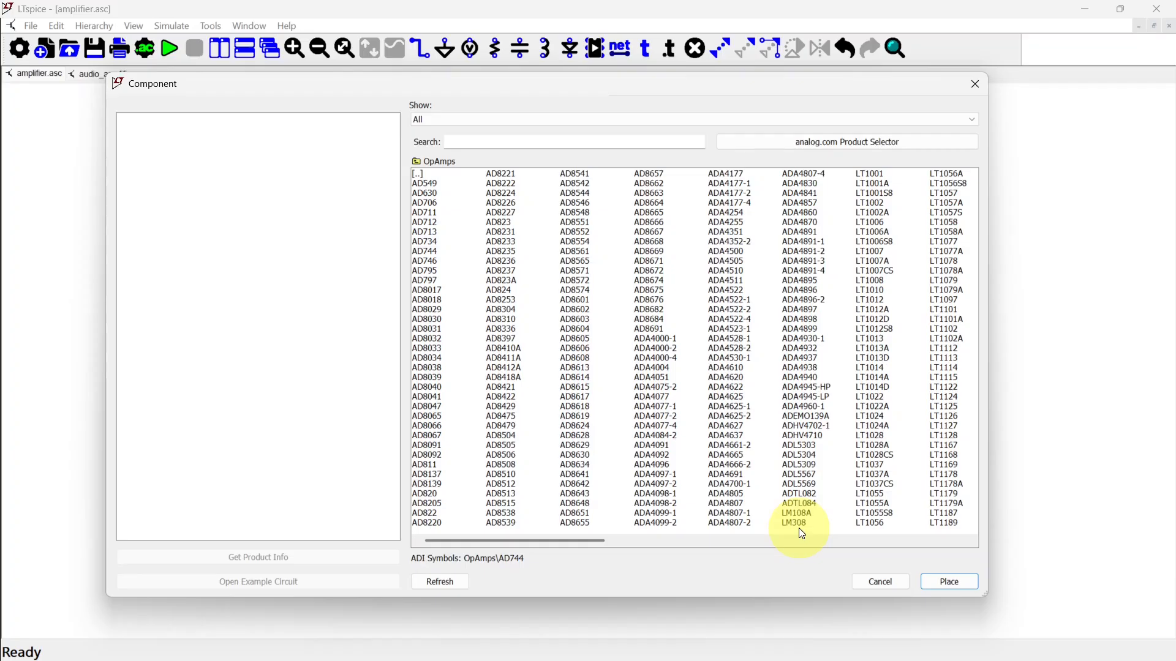
{"action": "left_click", "coordinate": [875, 580]}
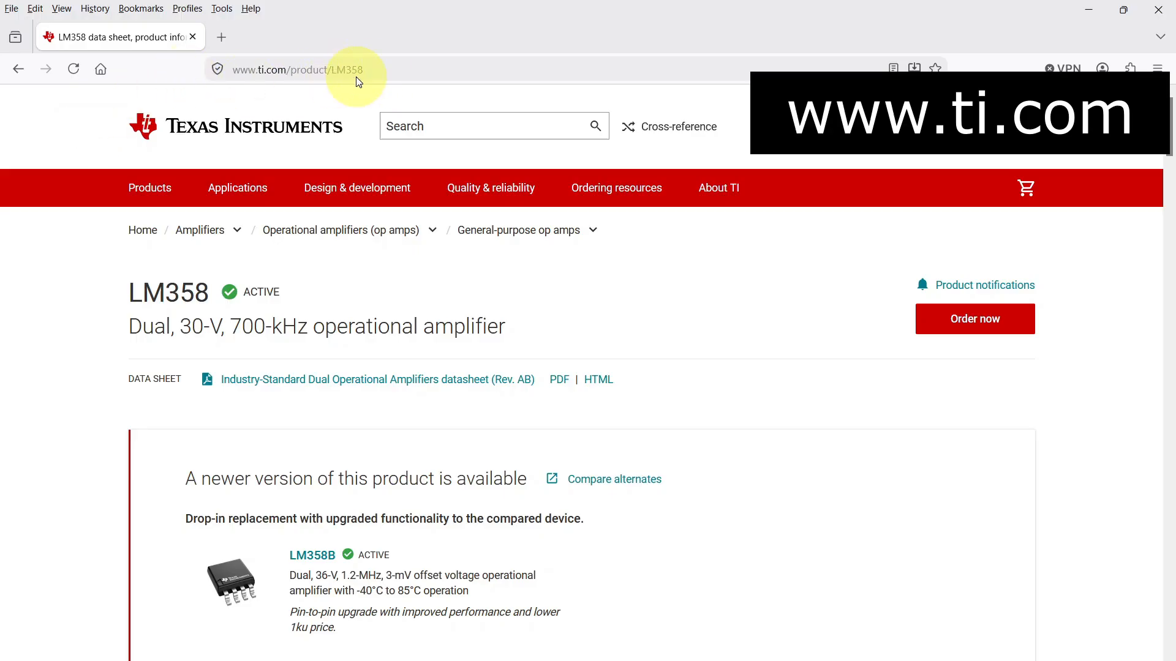
In the browser, download the LMx58_LM2904 PSpice Model (Rev. C) from the LM358 design tools and simulation section on ti.com
{"action": "scroll", "coordinate": [374, 264], "scroll_direction": "down", "scroll_amount": 9}
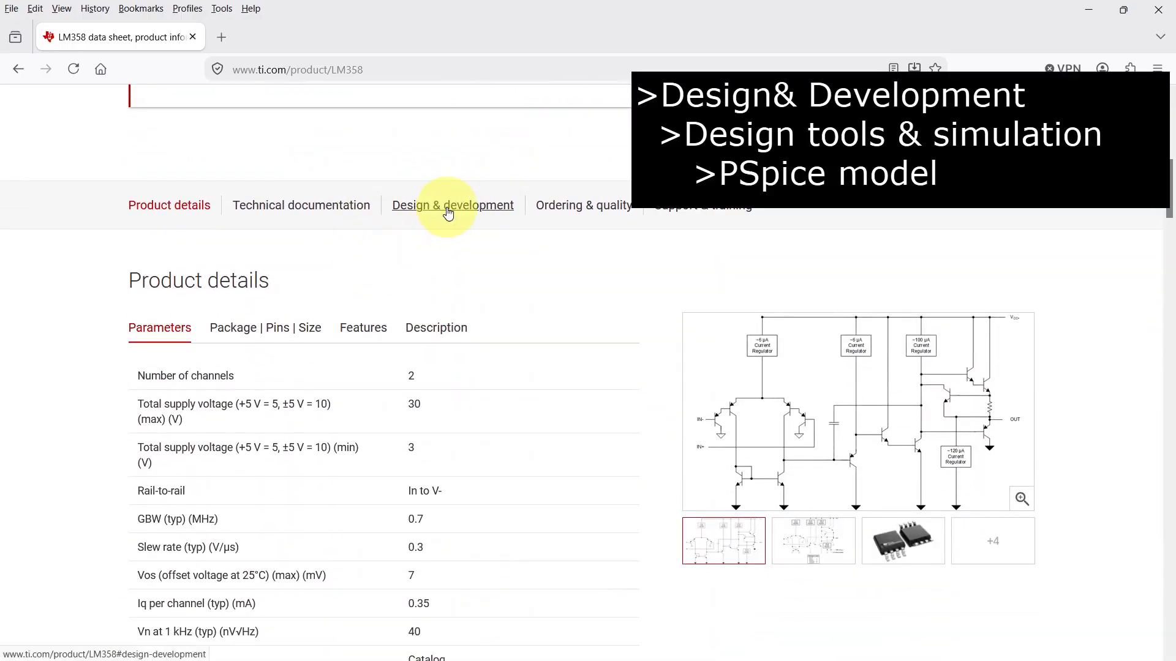
{"action": "left_click", "coordinate": [446, 210]}
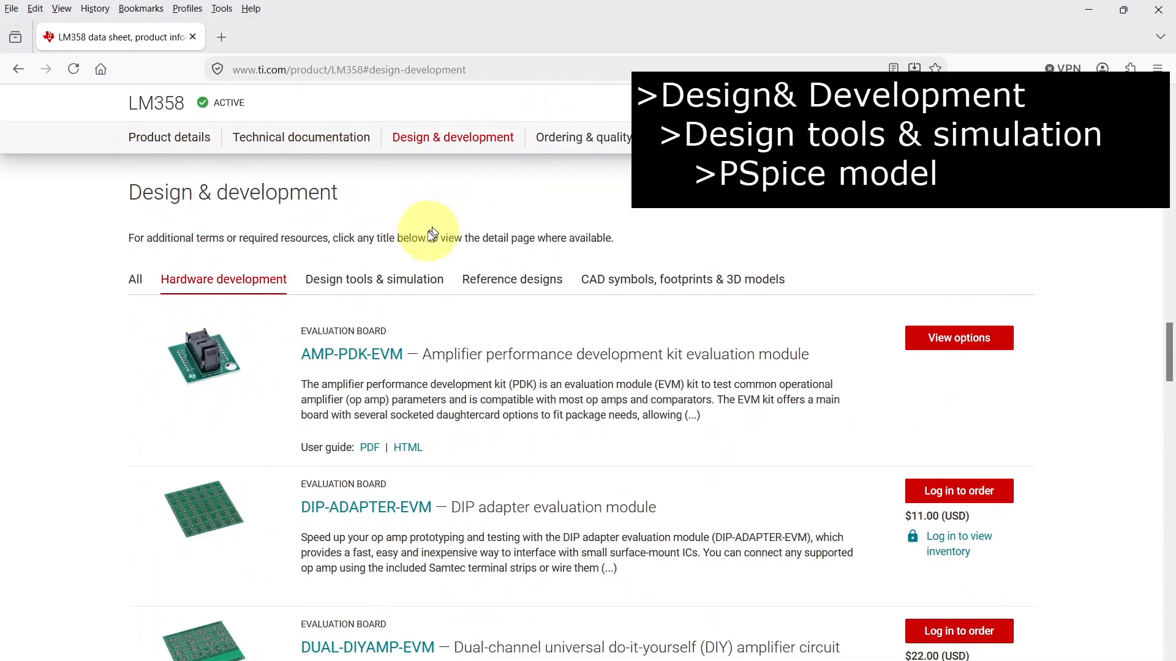
{"action": "left_click", "coordinate": [393, 283]}
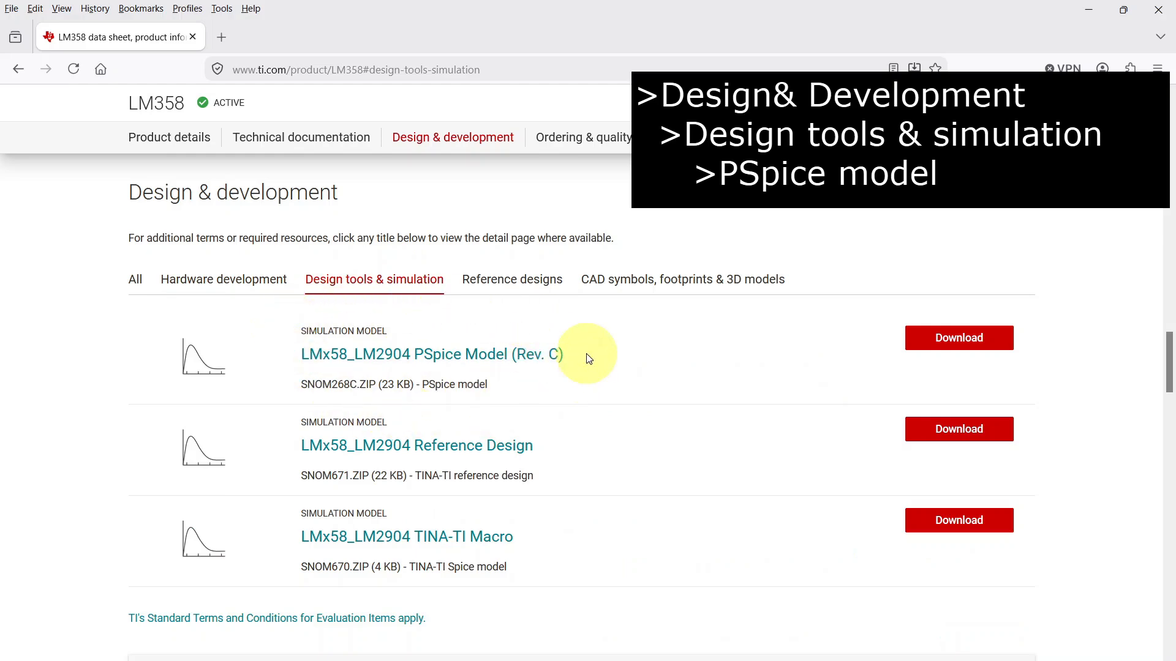
{"action": "left_click", "coordinate": [941, 341]}
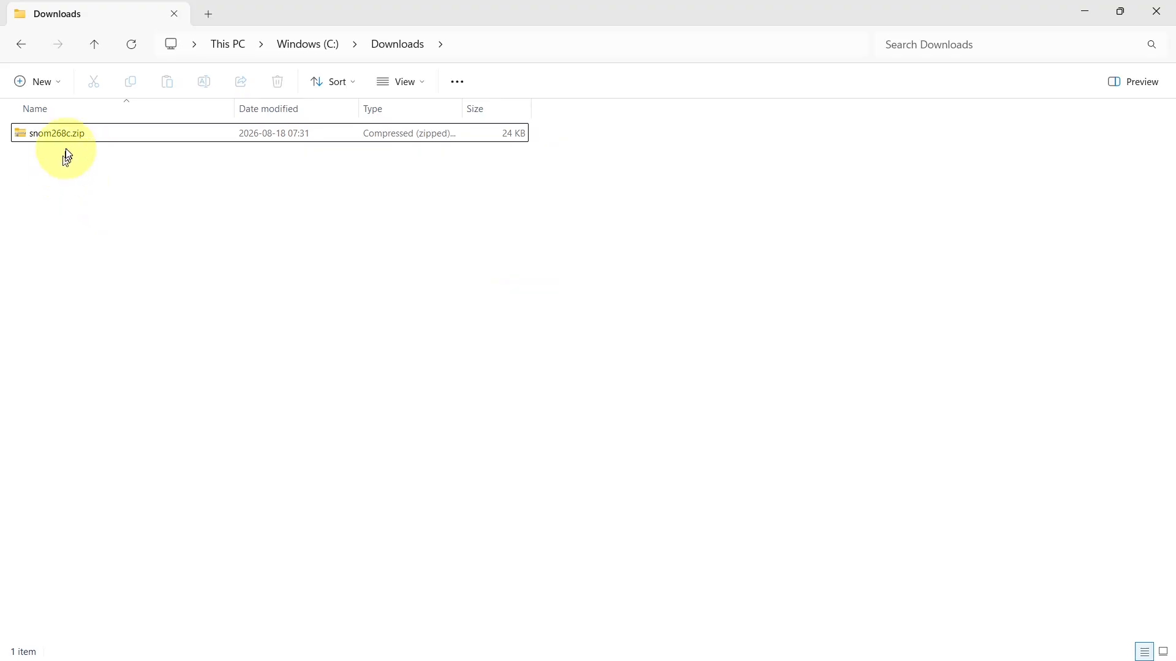
In File Explorer, extract snom268c.zip in the Downloads folder and open the extracted snom268c folder
{"action": "left_click", "coordinate": [68, 136]}
{"action": "right_click", "coordinate": [67, 136]}
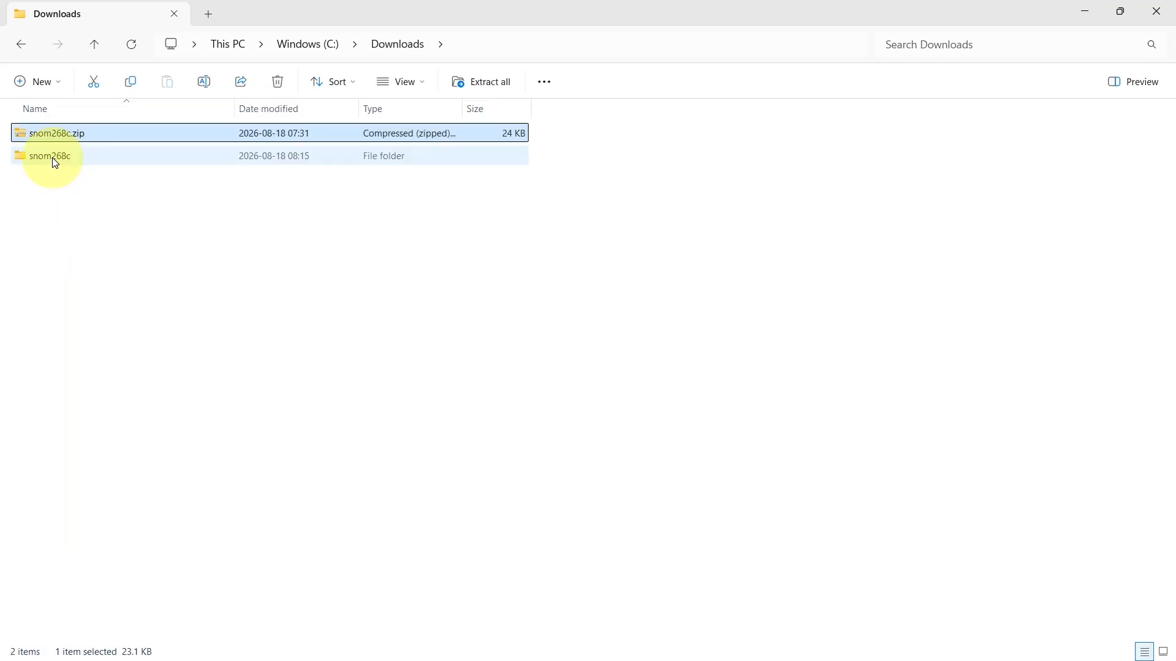
{"action": "double_click", "coordinate": [53, 157]}
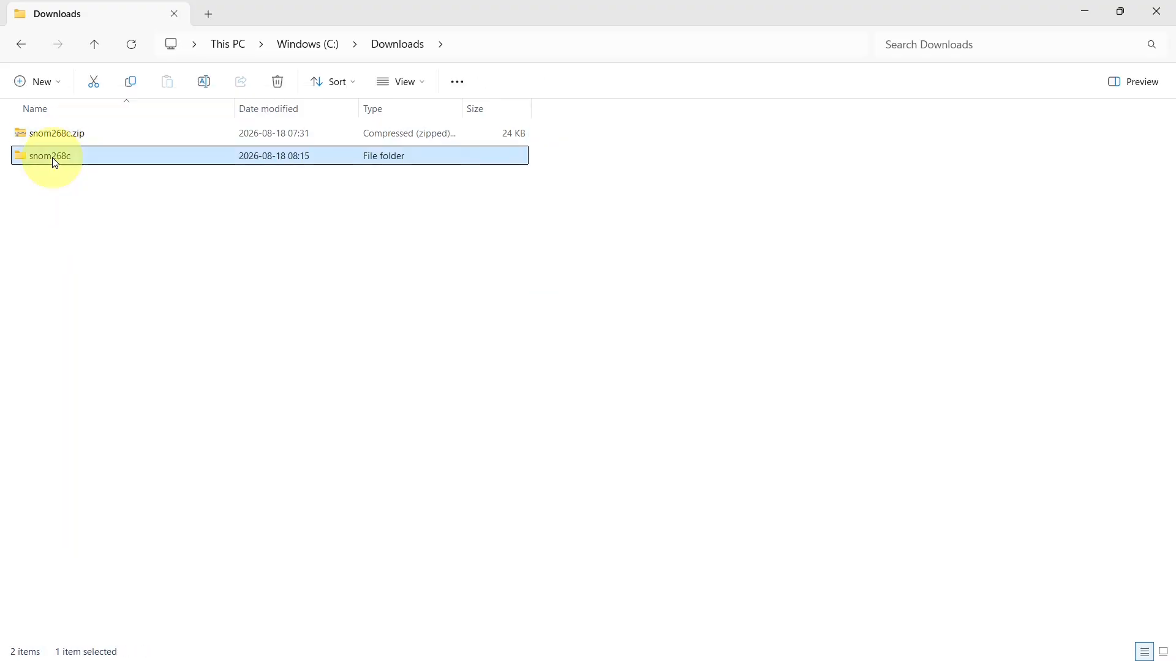
Copy lmx58_lm2904.lib into the LTspice_tutorial folder alongside amplifier.asc
{"action": "left_click", "coordinate": [58, 201]}
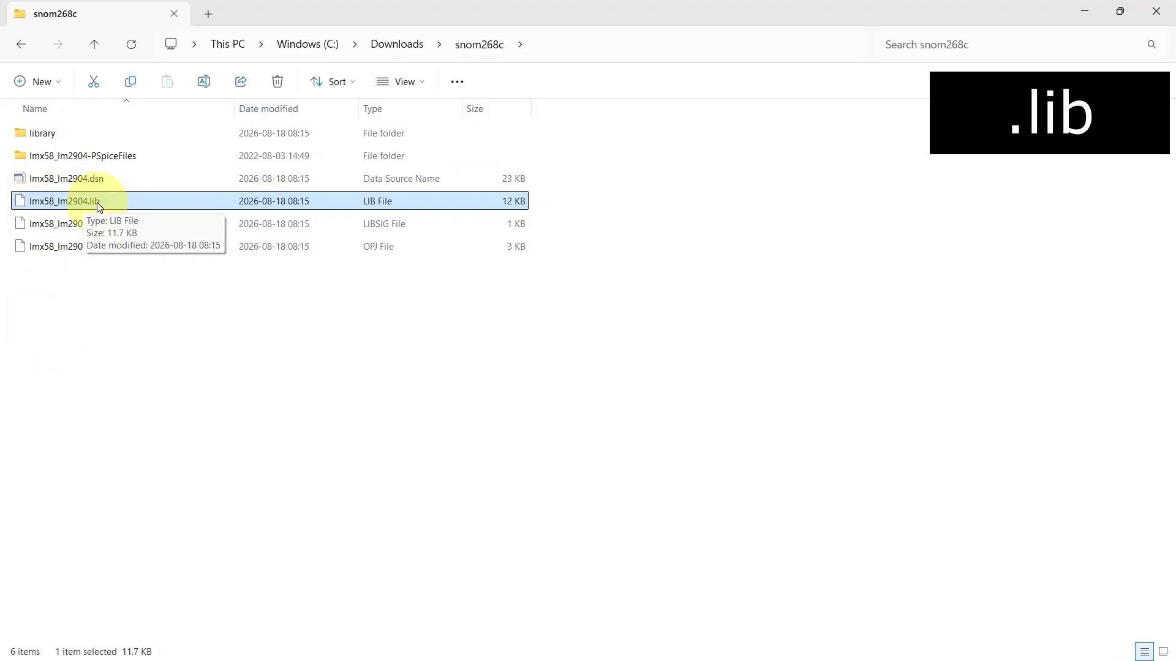
{"action": "key", "text": "ctrl+c"}
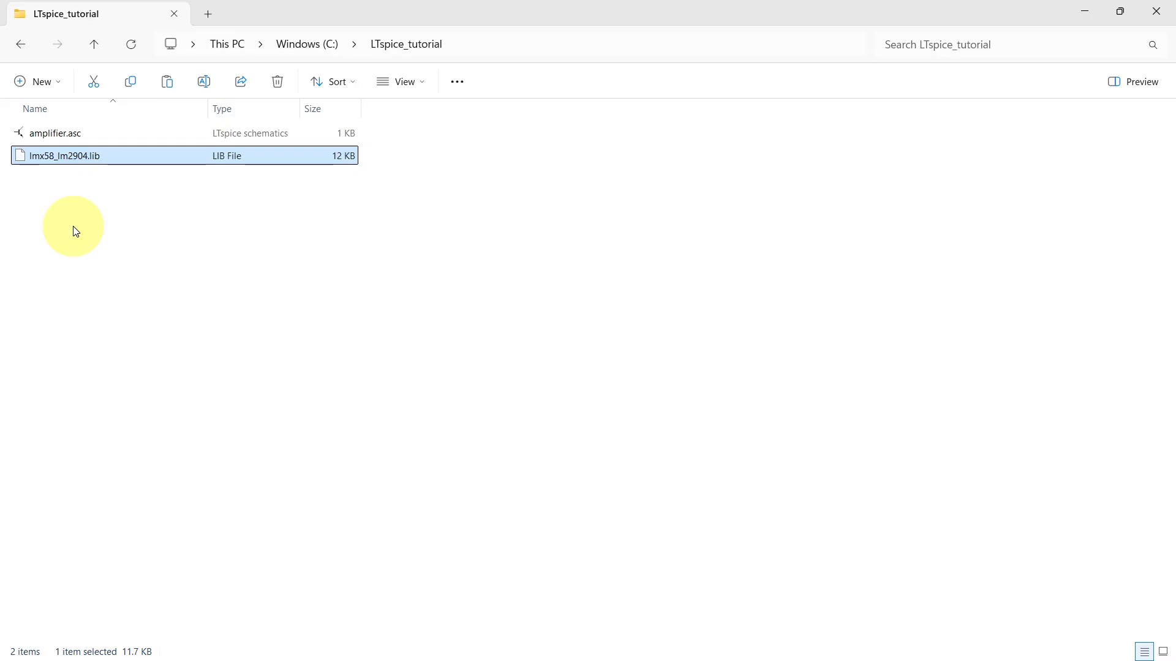
{"action": "key", "text": "Up"}
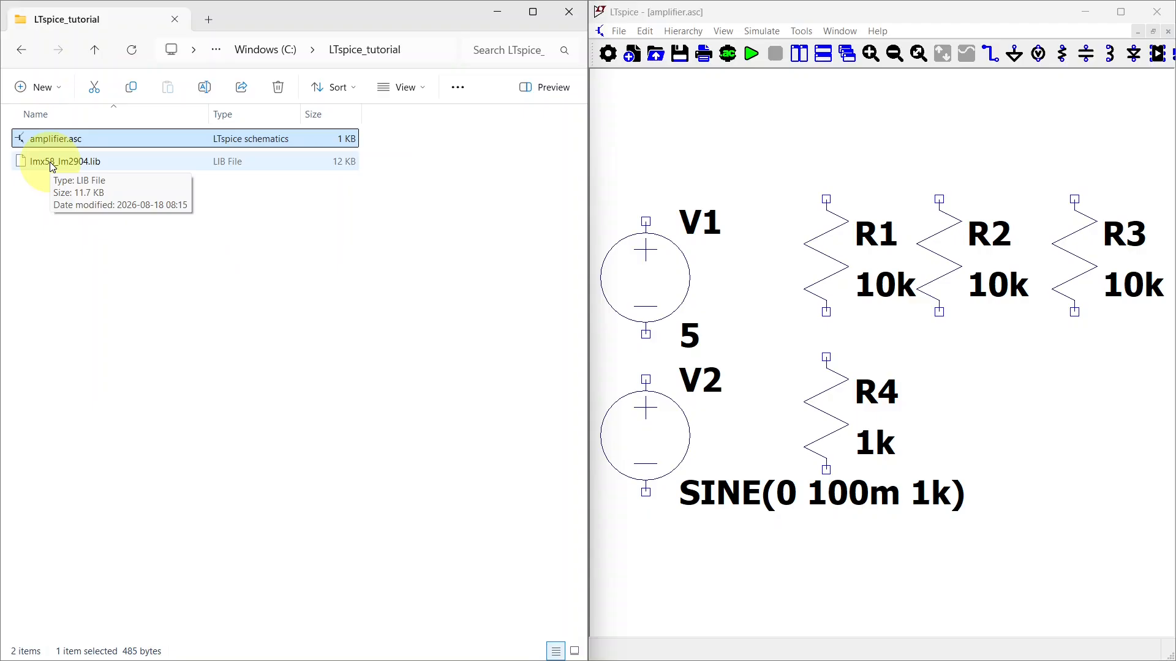
Open lmx58_lm2904.lib in LTspice and create a symbol from its LMX58_LM2904 subcircuit, saved as LMX58_LM2904.asy
{"action": "left_click_drag", "start_coordinate": [49, 162], "coordinate": [803, 224]}
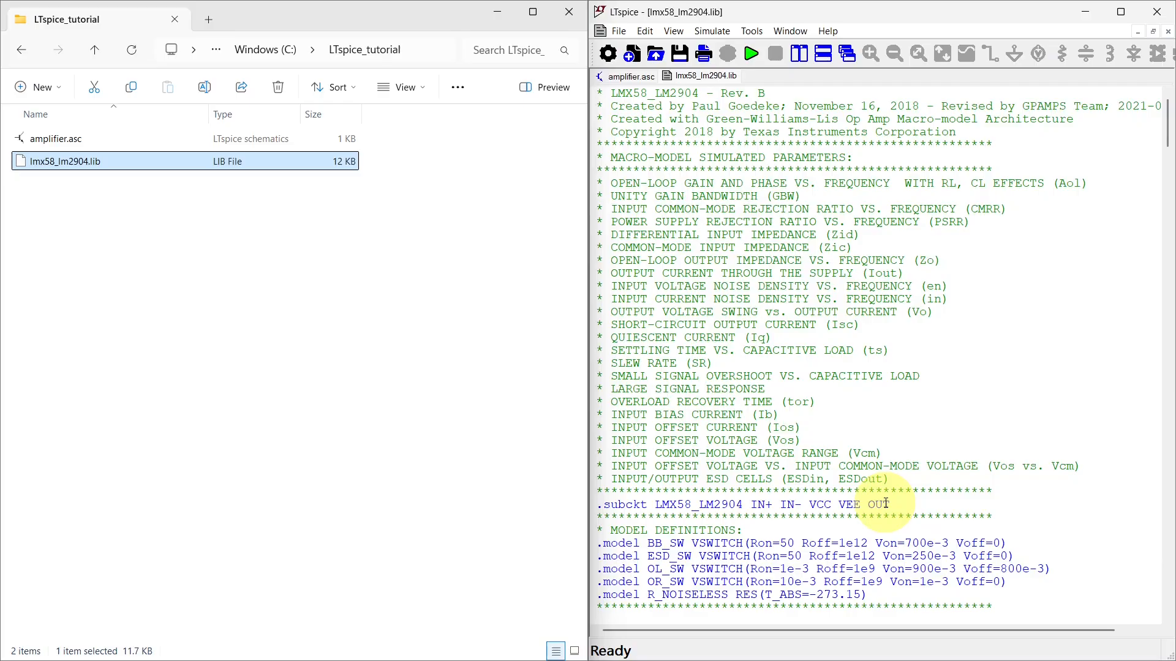
{"action": "left_click", "coordinate": [714, 503]}
{"action": "right_click", "coordinate": [713, 504]}
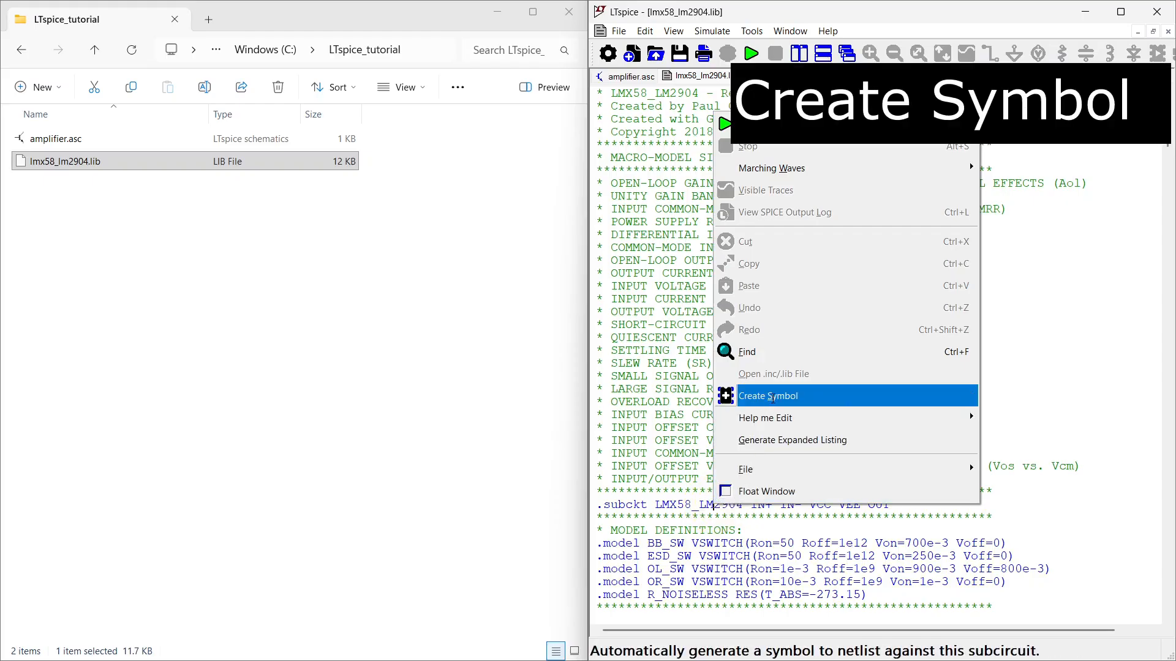
{"action": "left_click", "coordinate": [772, 398]}
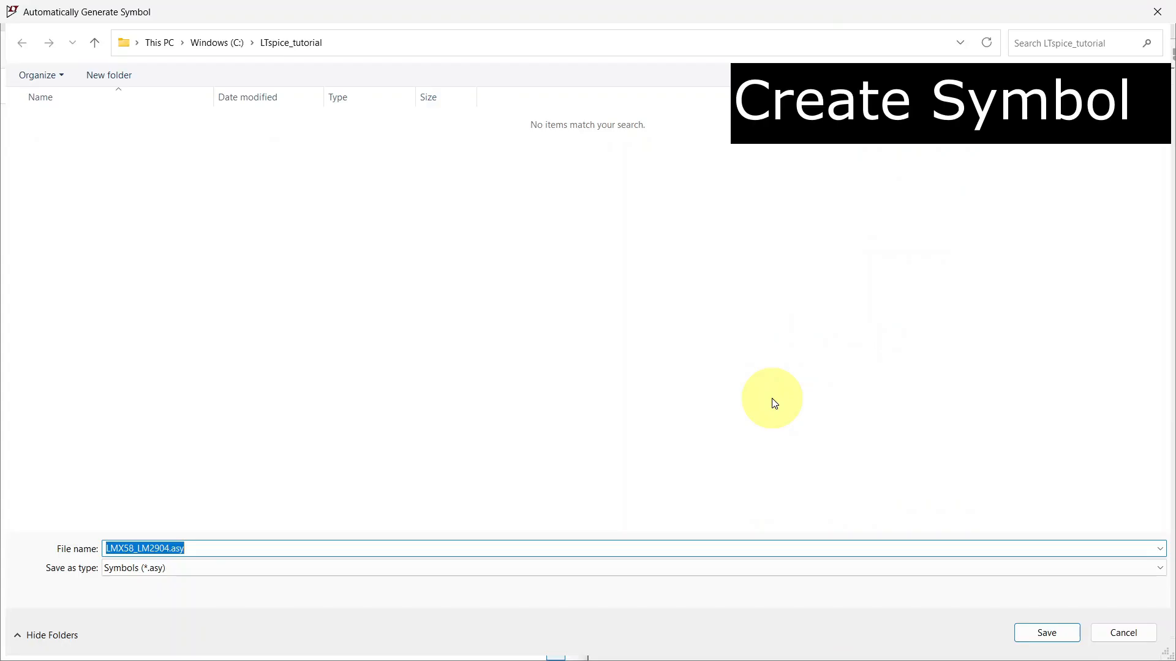
{"action": "left_click", "coordinate": [1046, 633]}
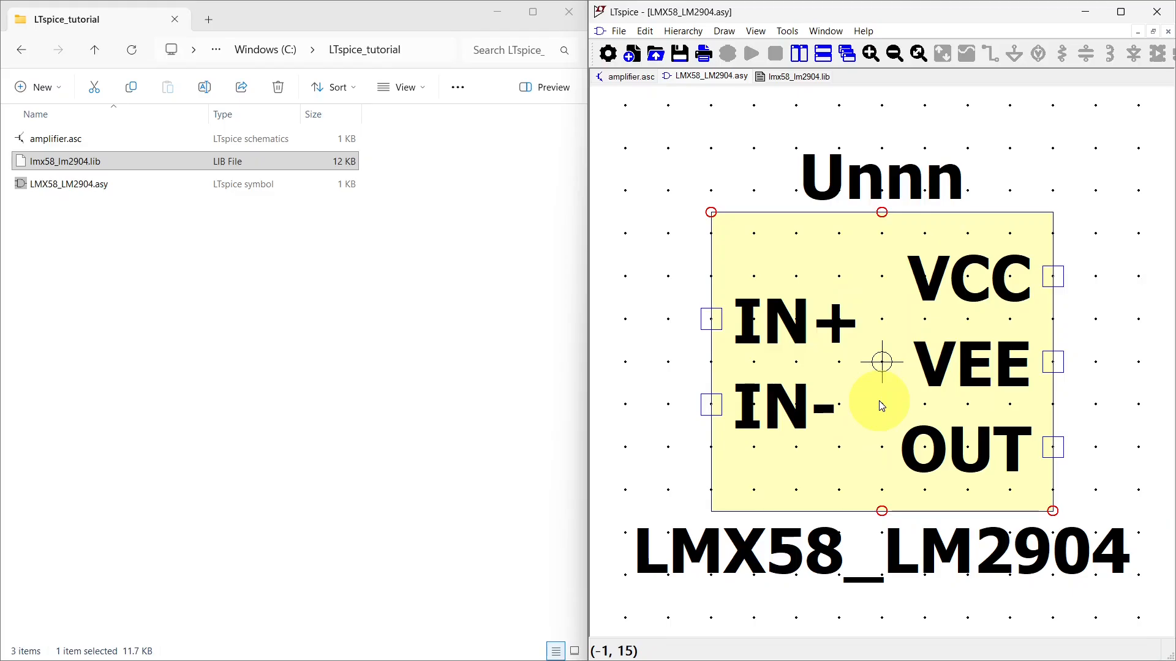
Maximize the LTspice window, view the symbol, library and schematic side by side, and return the symbol to full size
{"action": "left_click", "coordinate": [1121, 11]}
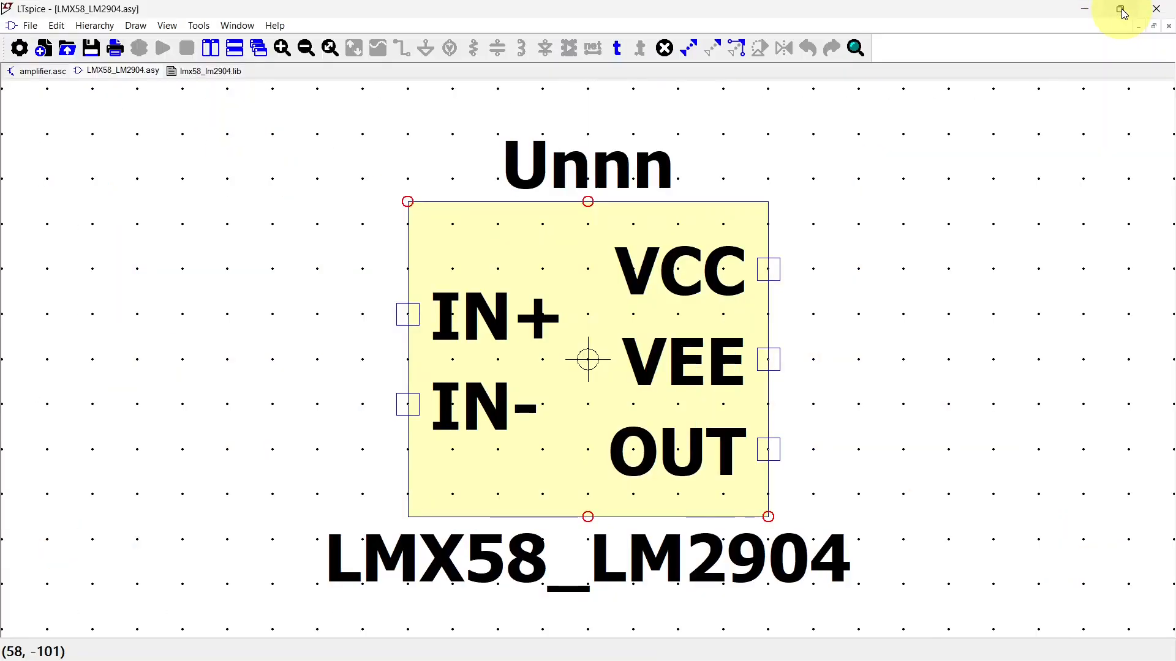
{"action": "left_click", "coordinate": [210, 49]}
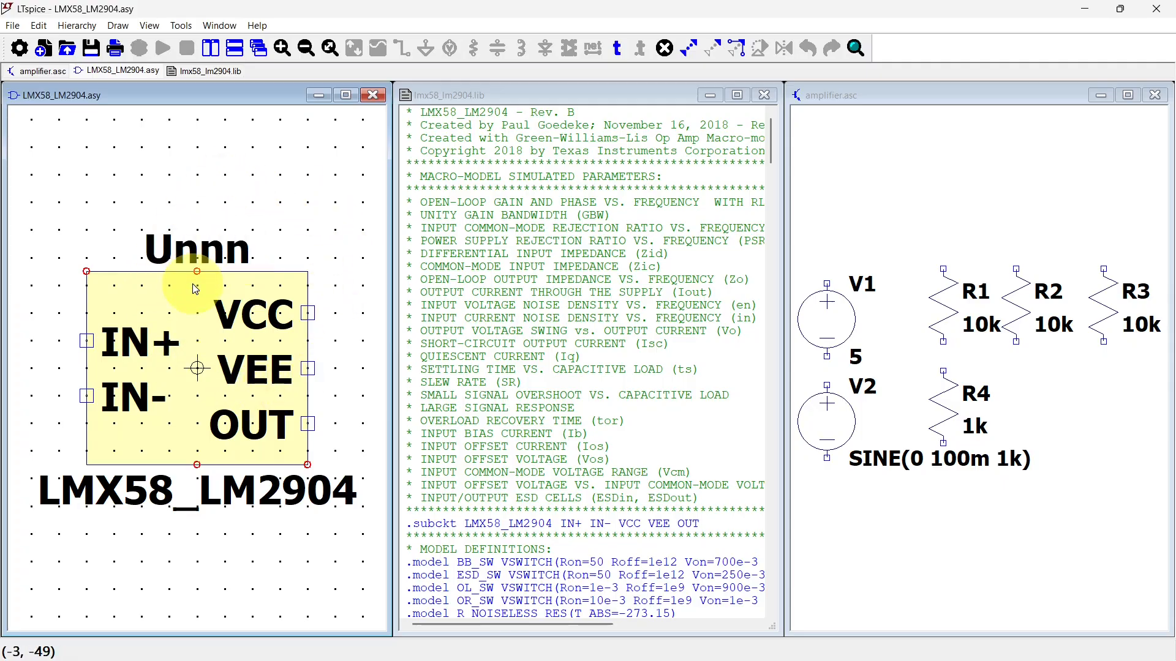
{"action": "left_click", "coordinate": [346, 95]}
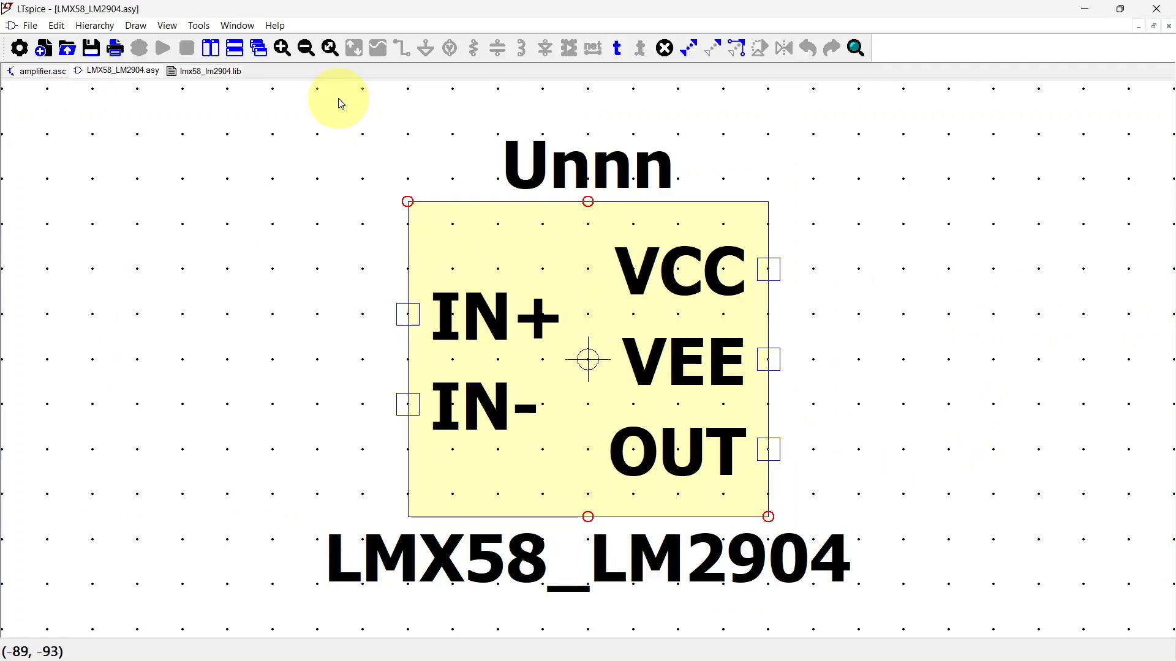
Delete the rectangular body of the LMX58_LM2904 symbol
{"action": "key", "text": "Delete"}
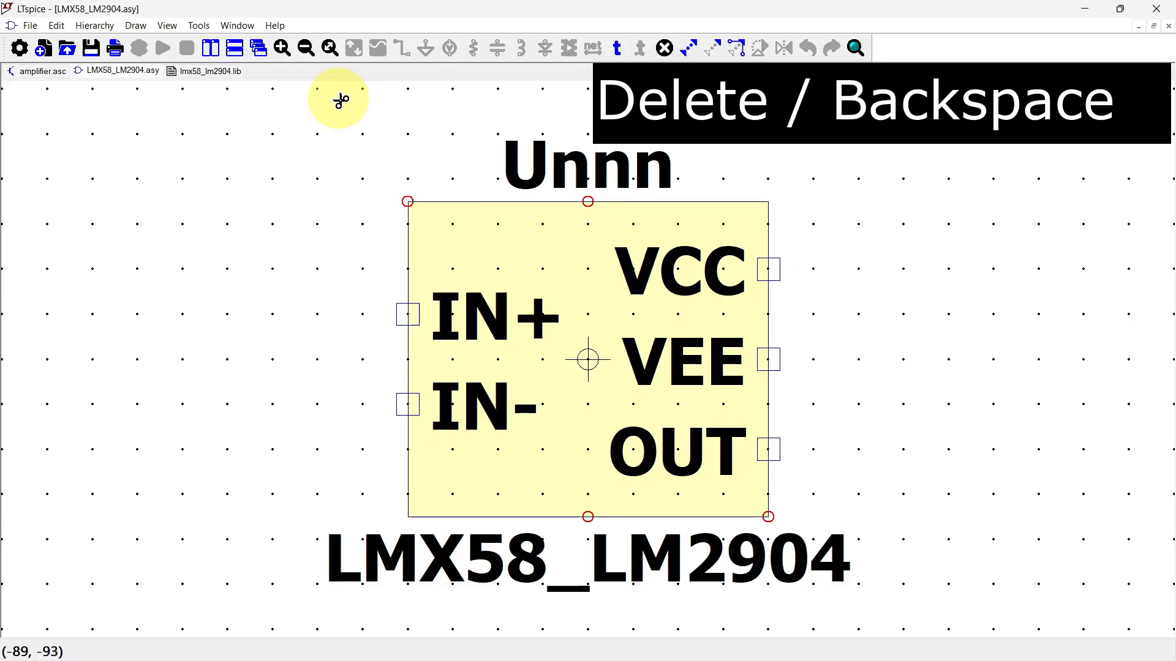
{"action": "left_click", "coordinate": [477, 237]}
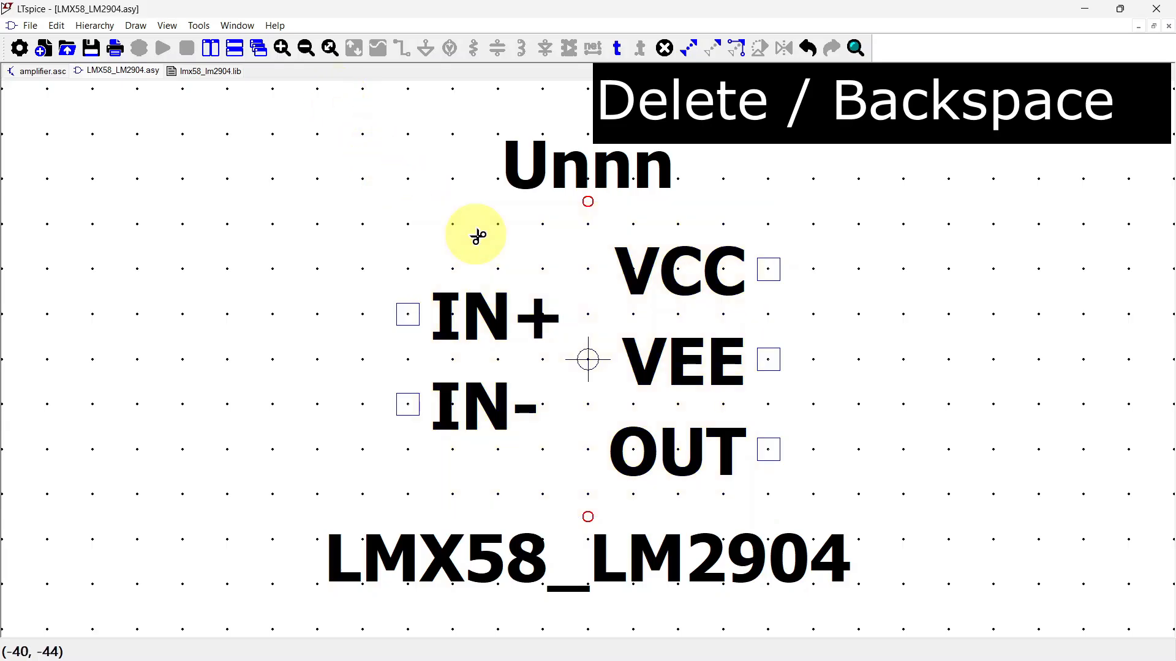
{"action": "right_click", "coordinate": [476, 235]}
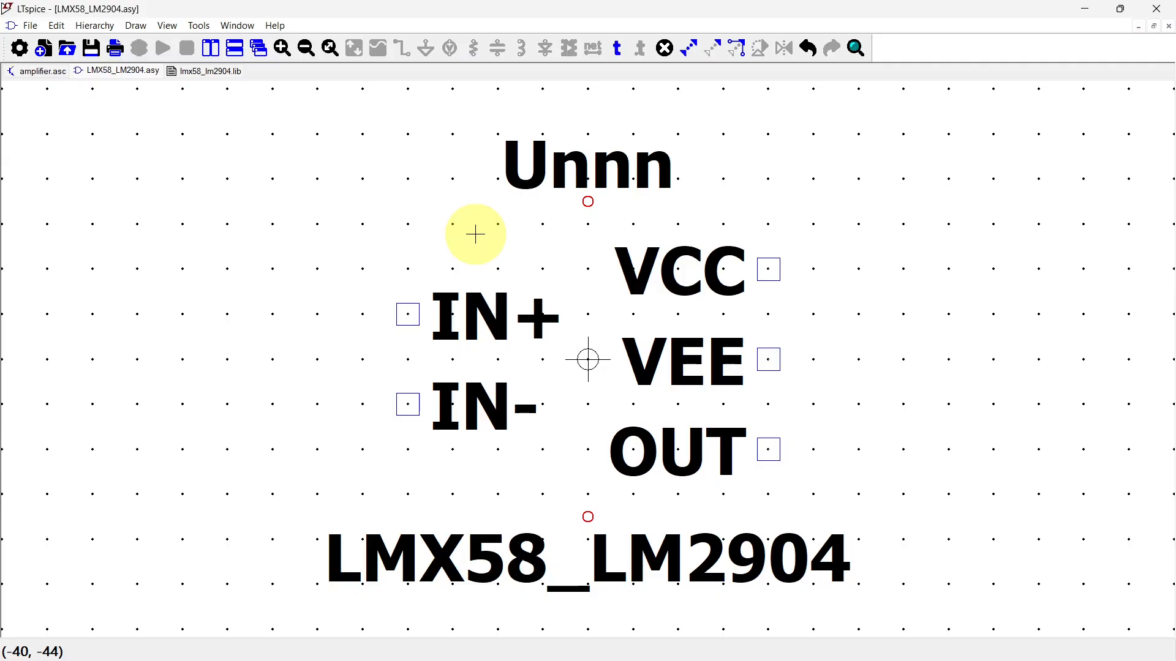
Draw a closed op-amp triangle with lines from (-64, -64) to (-64, 64) and to a tip beyond the VEE pin at its height
{"action": "key", "text": "l"}
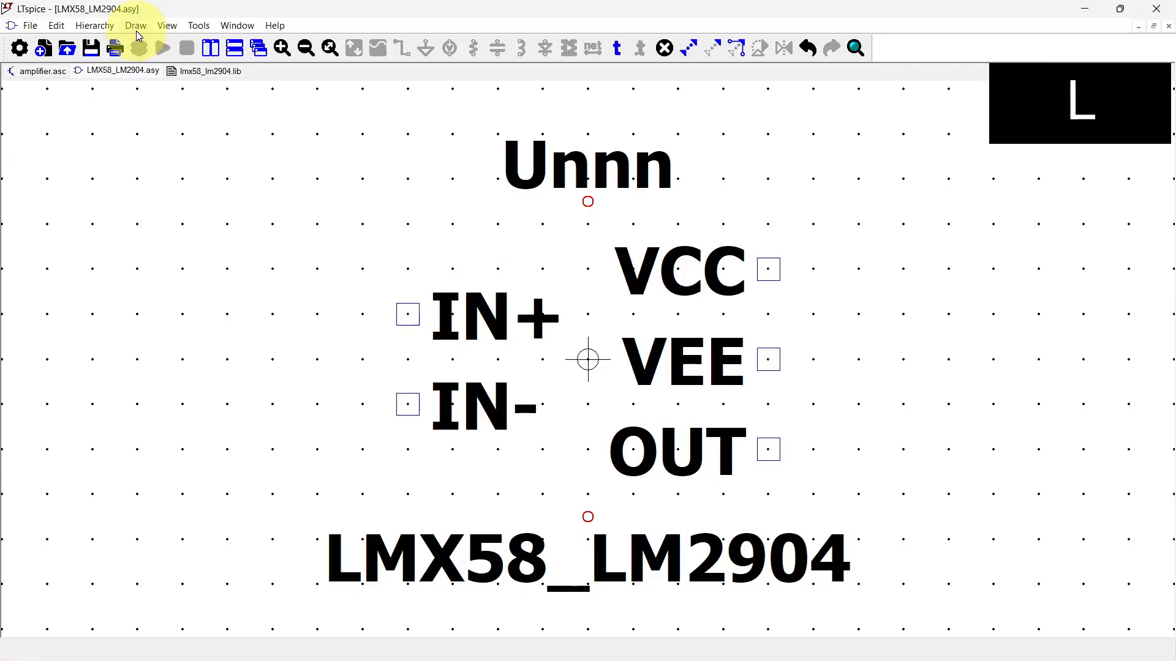
{"action": "left_click", "coordinate": [135, 25]}
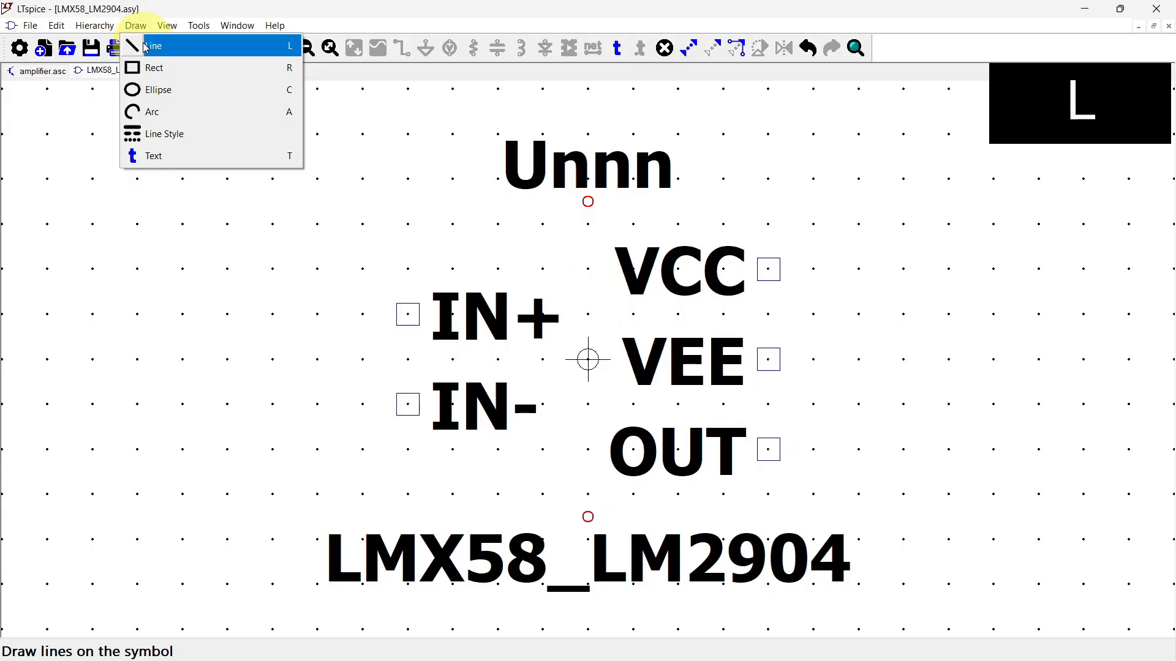
{"action": "left_click", "coordinate": [144, 45]}
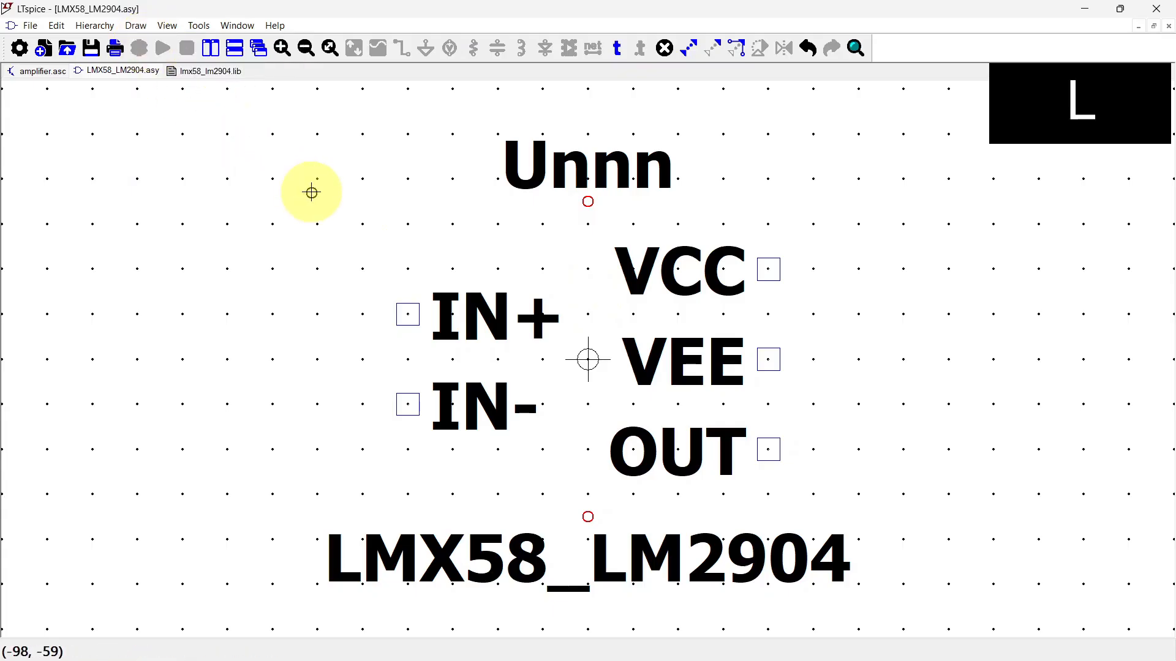
{"action": "left_click", "coordinate": [408, 179]}
{"action": "left_click", "coordinate": [408, 508]}
{"action": "left_click", "coordinate": [408, 539]}
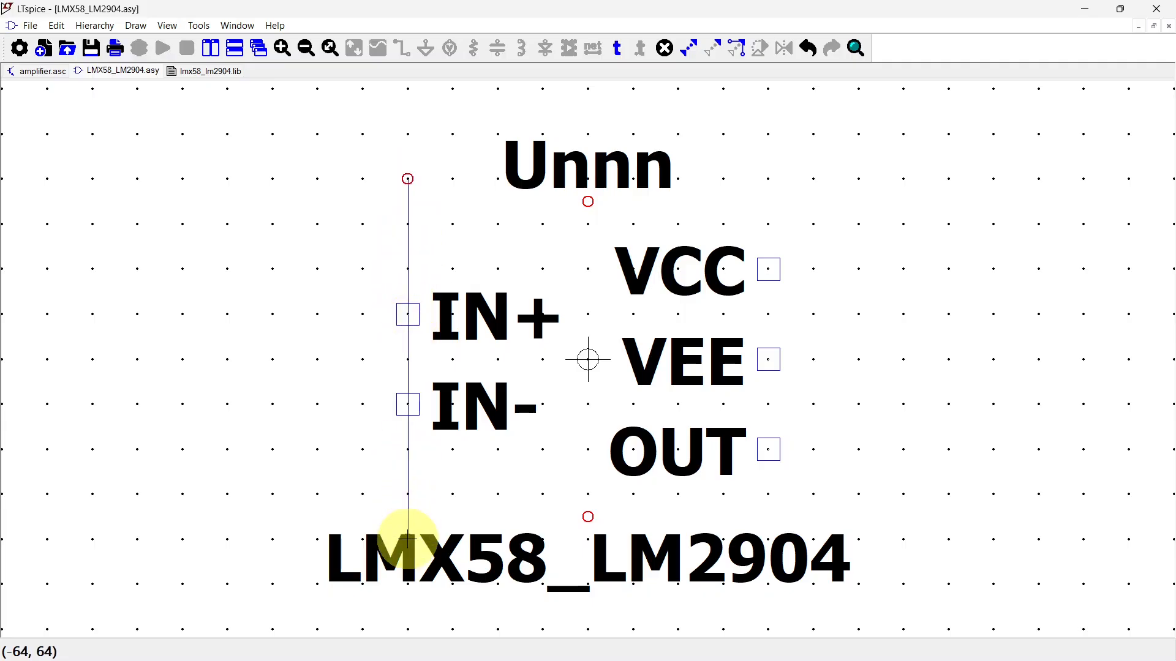
{"action": "left_click", "coordinate": [647, 493]}
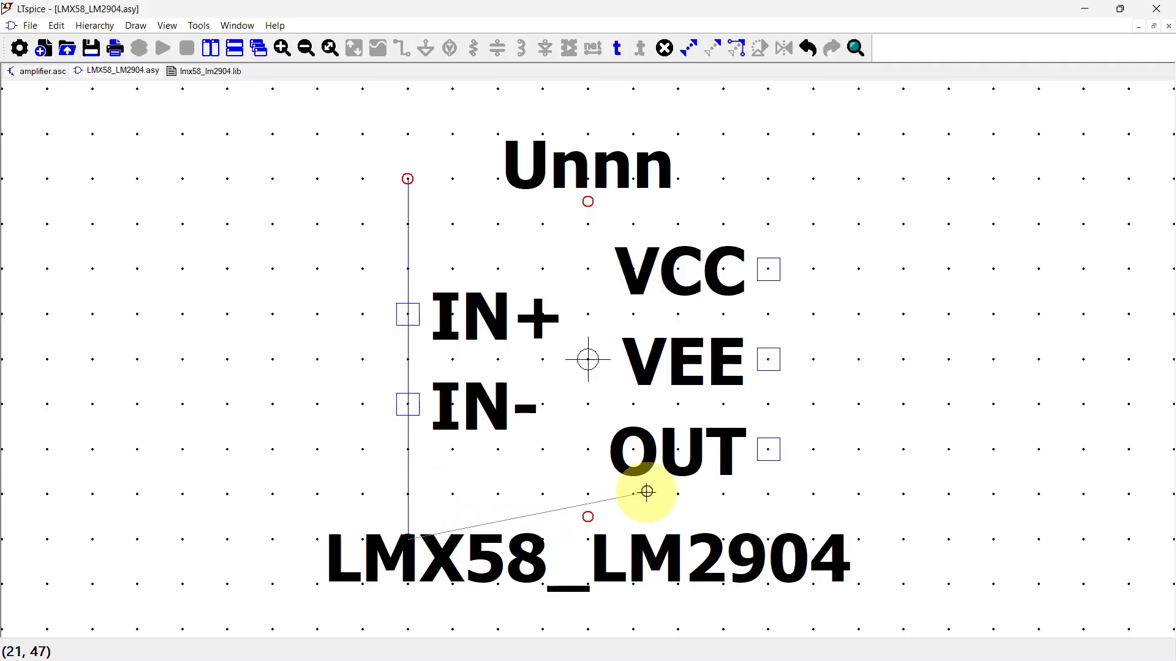
{"action": "left_click", "coordinate": [858, 359]}
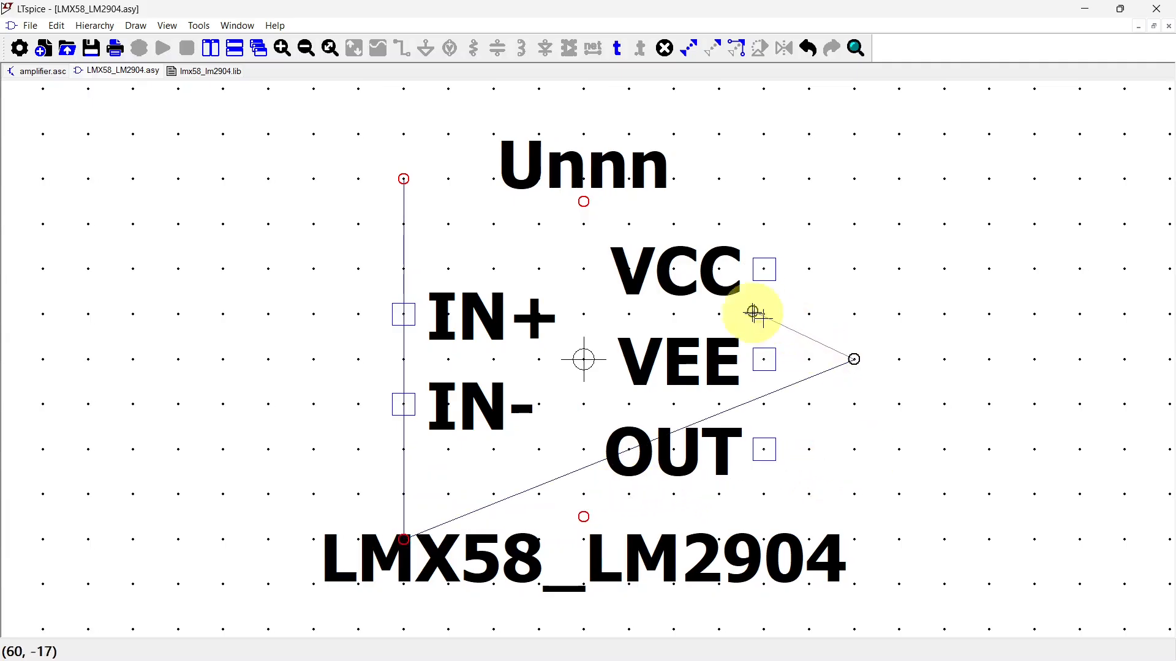
{"action": "left_click", "coordinate": [404, 179]}
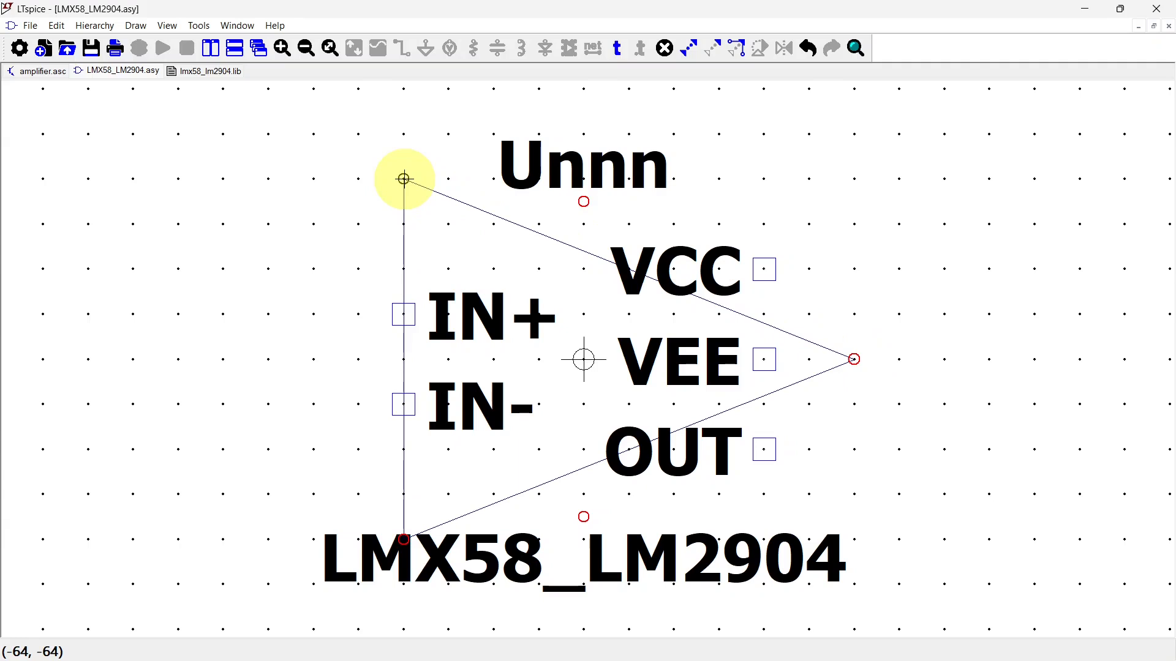
Move the VCC pin just above the triangle's upper edge, VEE just below its lower edge, and OUT onto its tip
{"action": "key", "text": "m"}
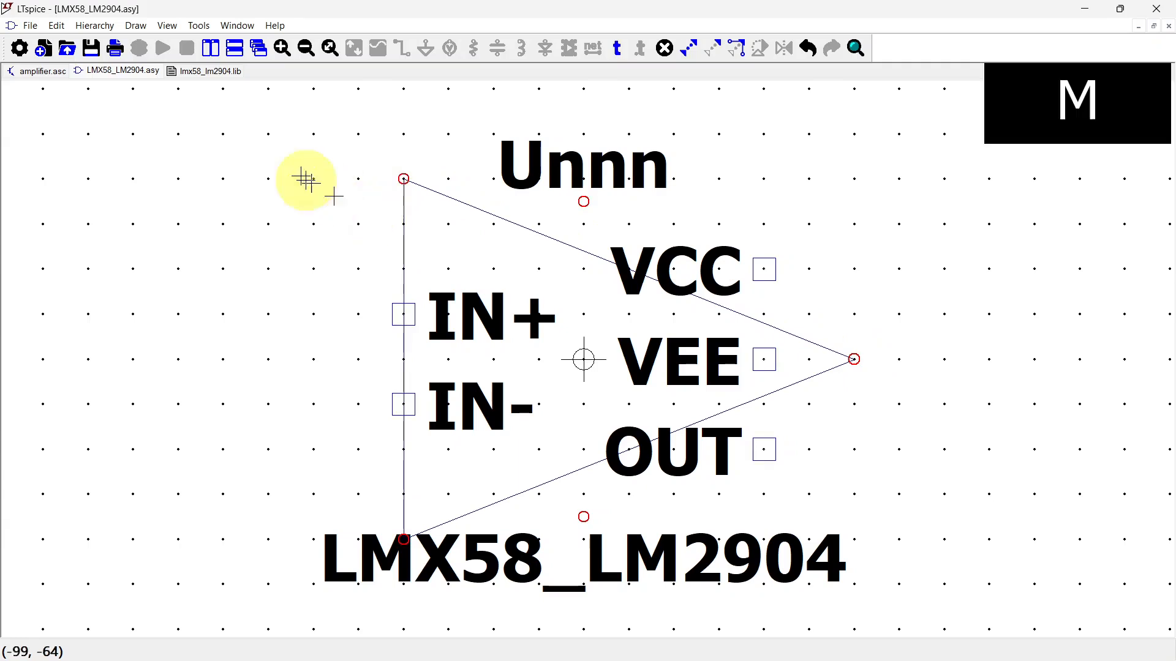
{"action": "left_click", "coordinate": [58, 26]}
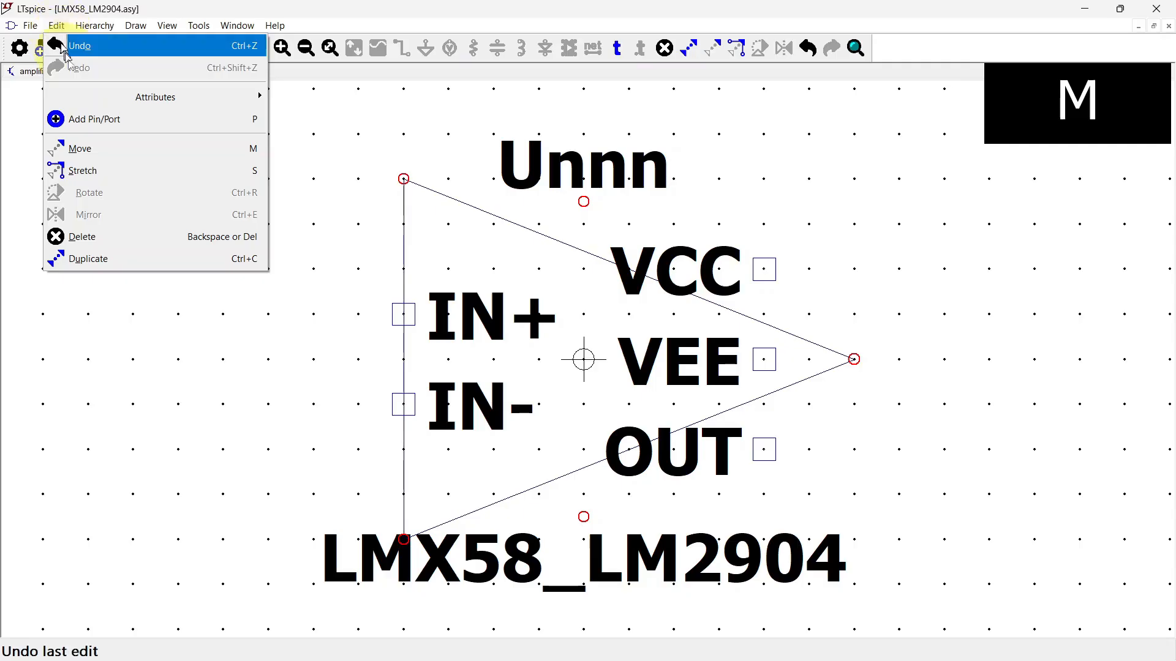
{"action": "left_click", "coordinate": [86, 148]}
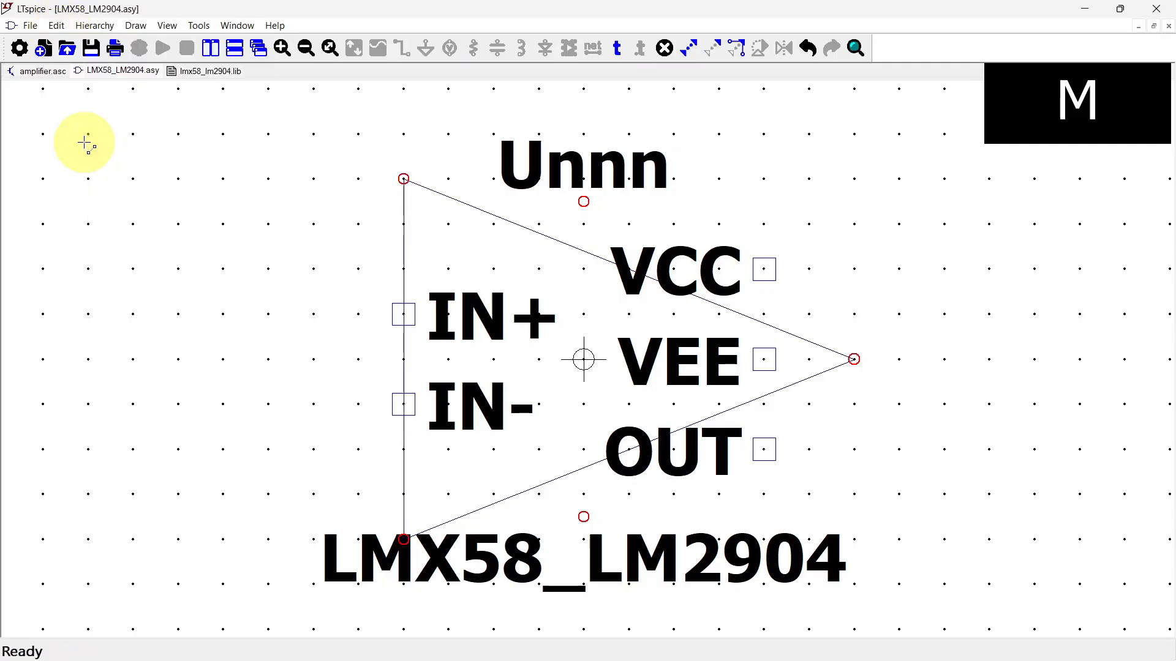
{"action": "left_click_drag", "start_coordinate": [765, 266], "coordinate": [637, 232]}
{"action": "left_click_drag", "start_coordinate": [766, 357], "coordinate": [631, 495]}
{"action": "left_click_drag", "start_coordinate": [766, 452], "coordinate": [869, 365]}
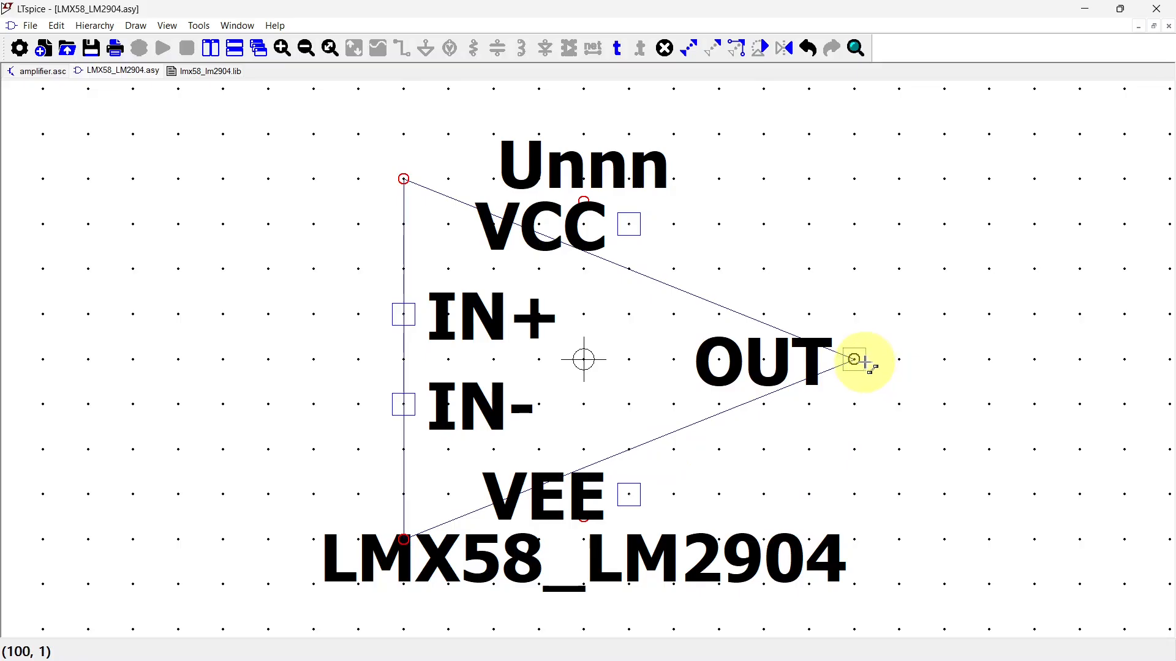
{"action": "left_click", "coordinate": [869, 365]}
Spread the input pins along the triangle's vertical side, moving IN+ one grid step up and IN- one grid step down
{"action": "left_click", "coordinate": [399, 315]}
{"action": "left_click", "coordinate": [409, 289]}
{"action": "left_click", "coordinate": [399, 406]}
{"action": "left_click", "coordinate": [398, 451]}
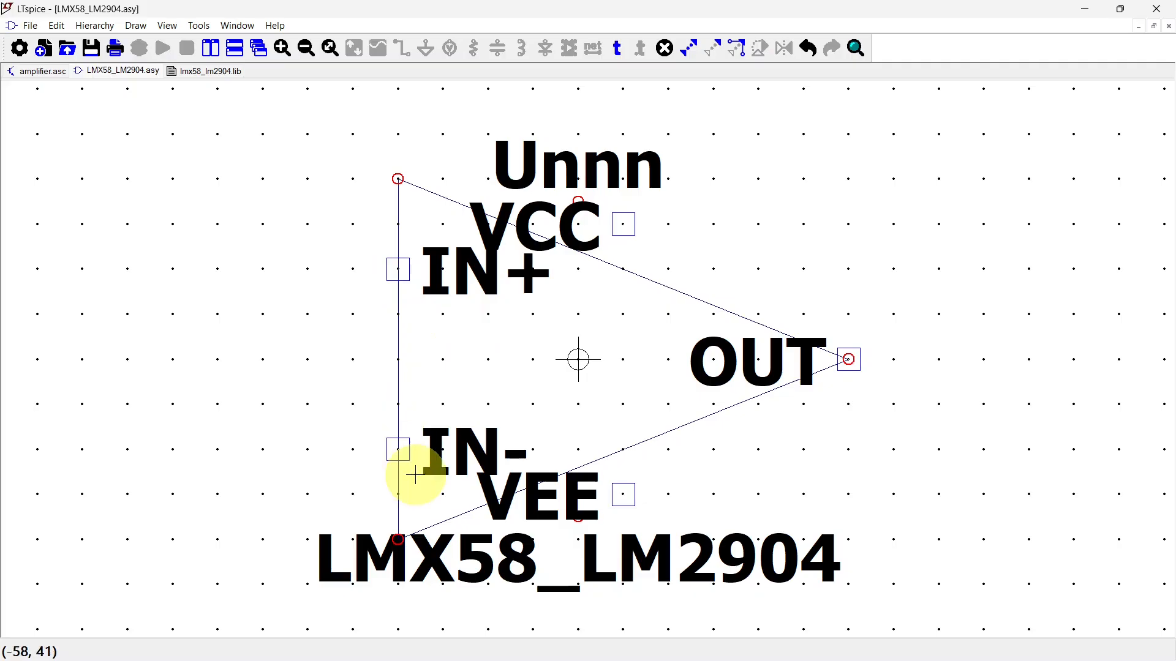
Draw vertical lines joining the VCC pin to the triangle's upper edge and the VEE pin to its lower edge
{"action": "key", "text": "l"}
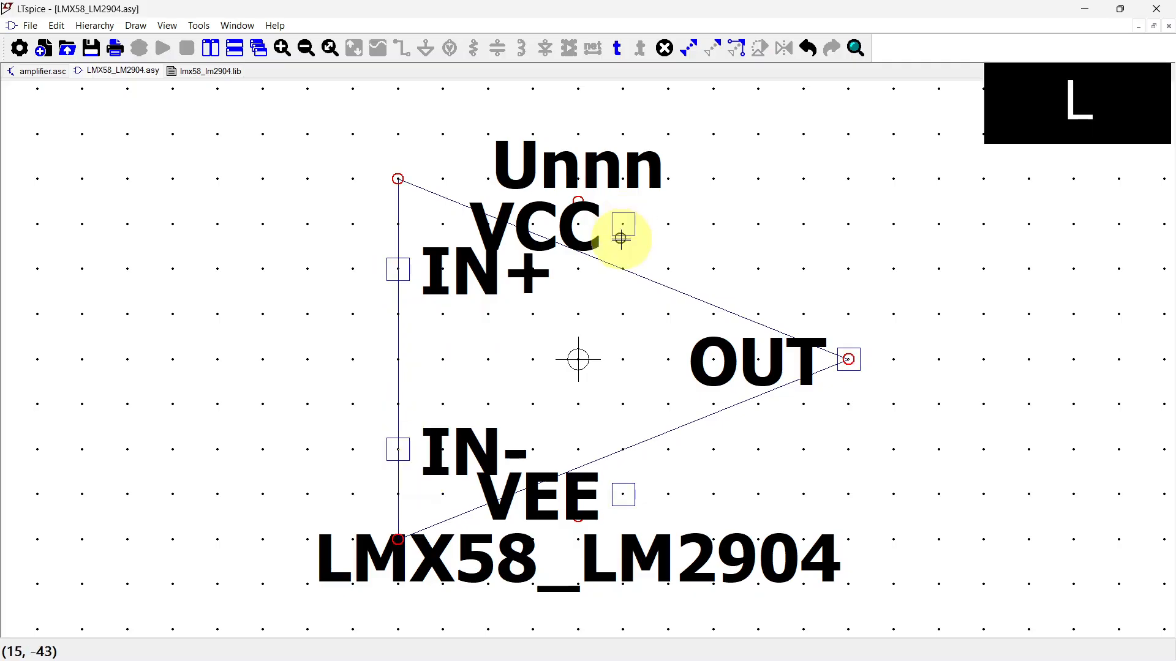
{"action": "left_click", "coordinate": [623, 225]}
{"action": "left_click", "coordinate": [622, 273]}
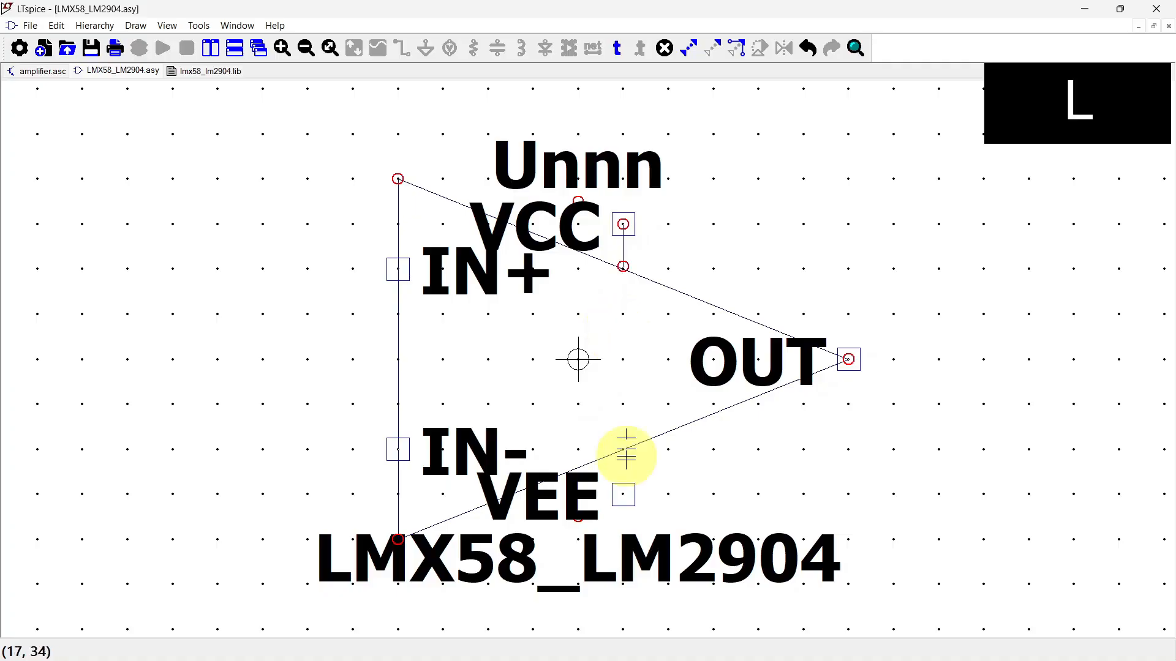
{"action": "left_click", "coordinate": [623, 494]}
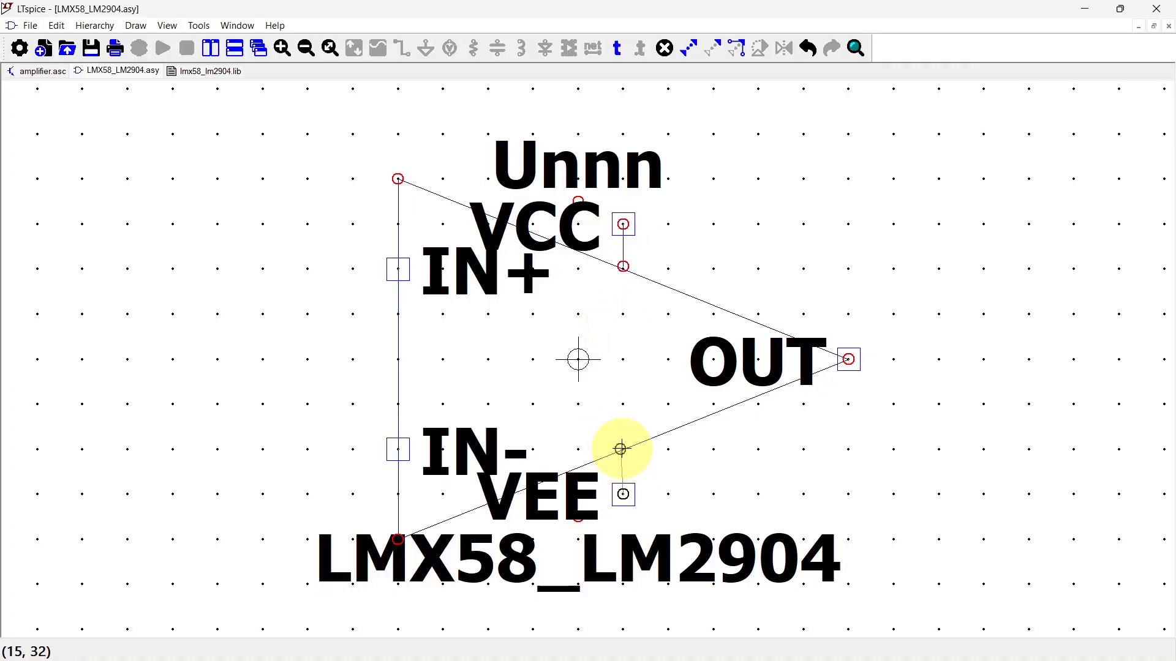
{"action": "left_click", "coordinate": [623, 449]}
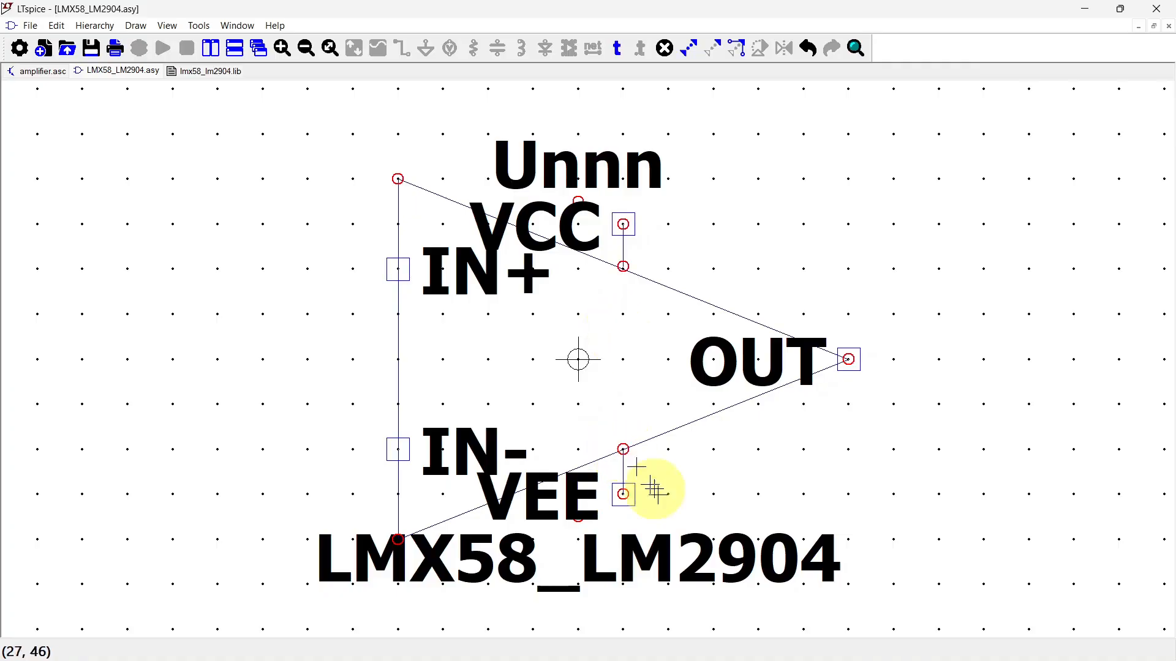
{"action": "left_click", "coordinate": [410, 257]}
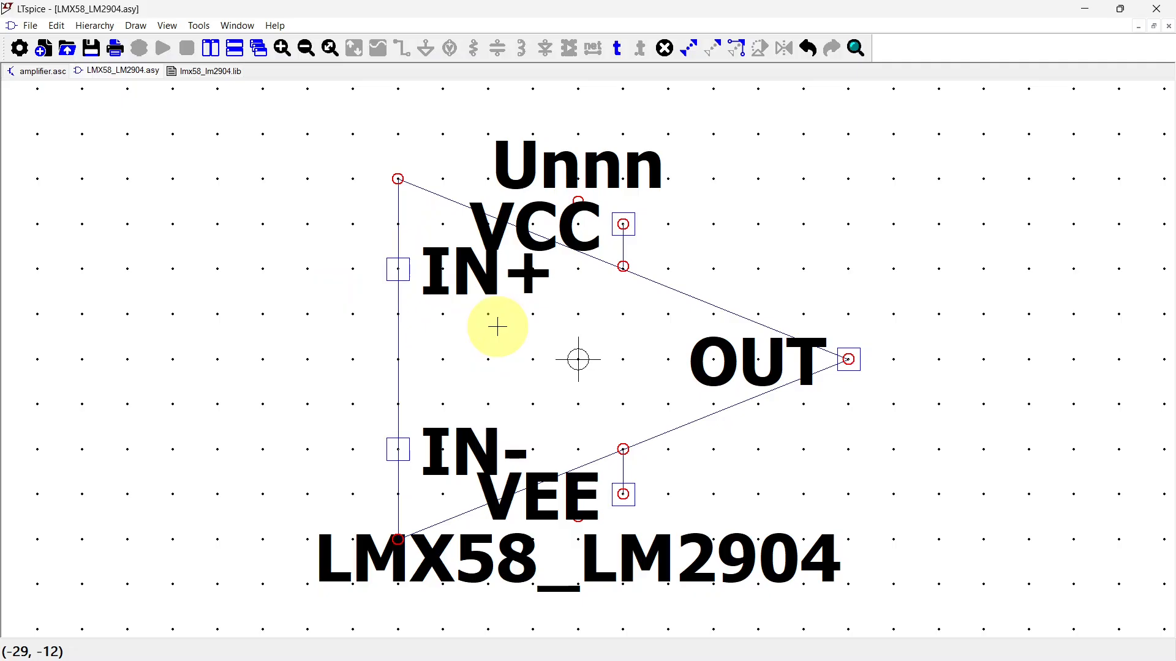
Set the IN+ pin label to NONE (Not Visible) and place a "+" text beside that pin inside the triangle
{"action": "right_click", "coordinate": [399, 273]}
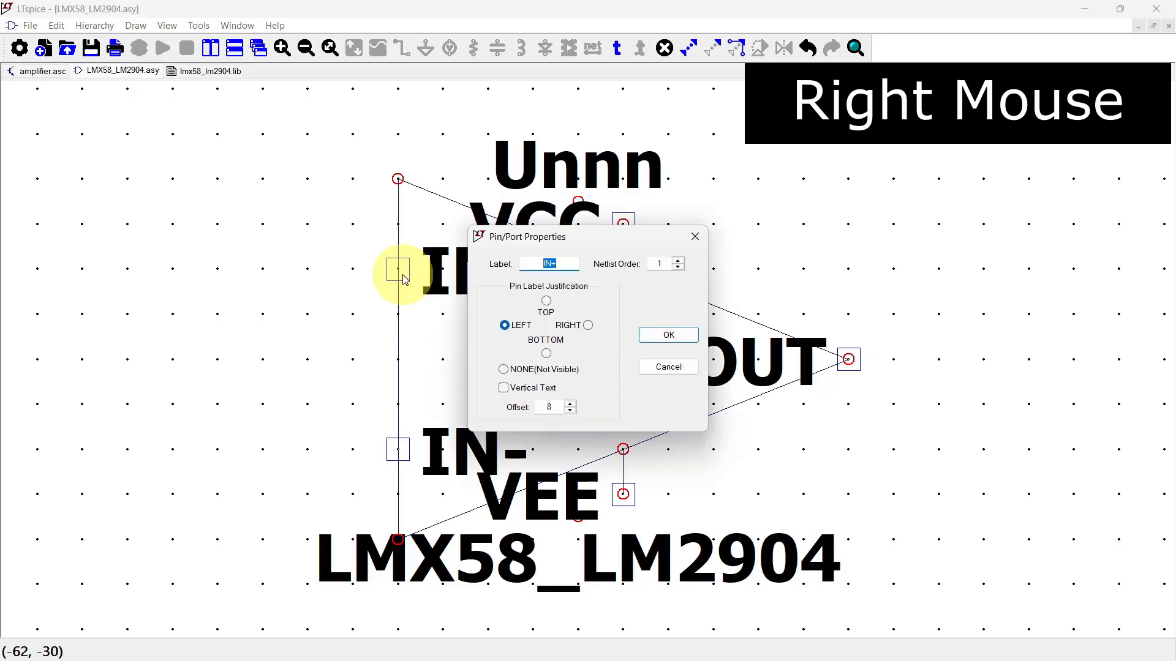
{"action": "left_click", "coordinate": [504, 371]}
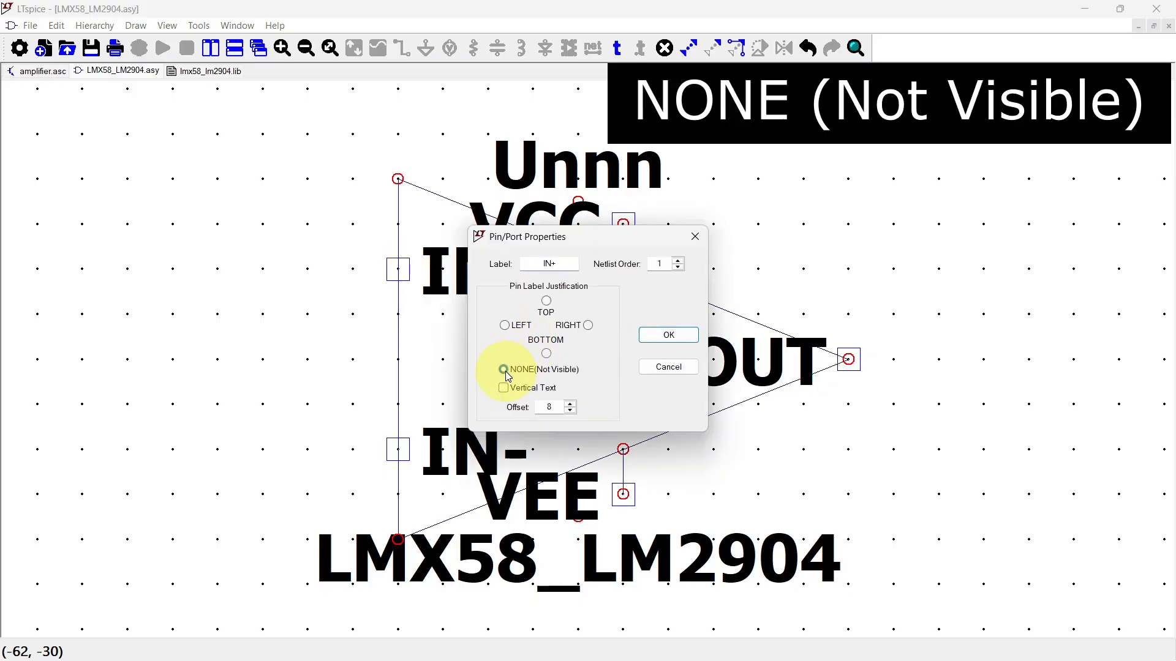
{"action": "left_click", "coordinate": [664, 336]}
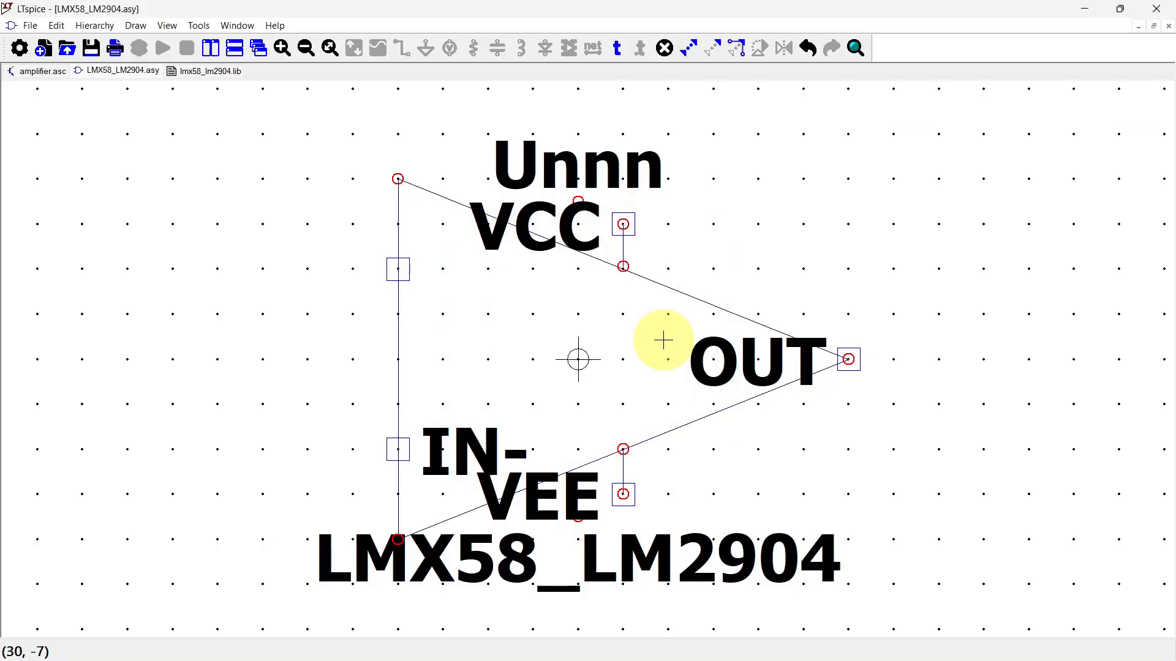
{"action": "left_click", "coordinate": [135, 25]}
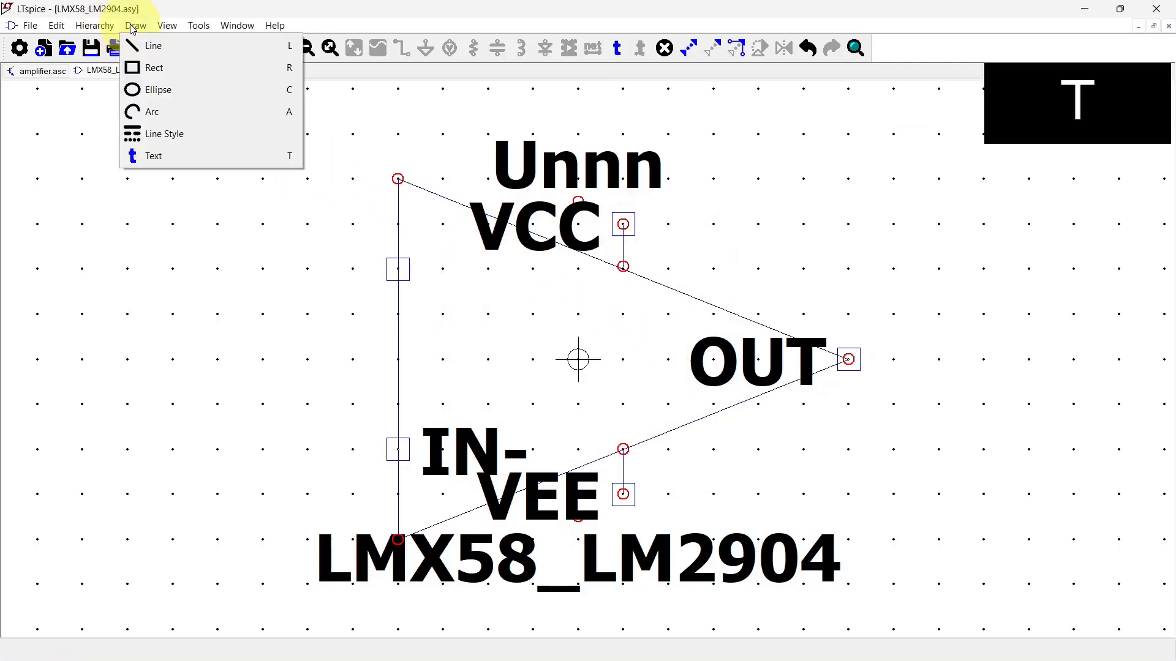
{"action": "left_click", "coordinate": [177, 156]}
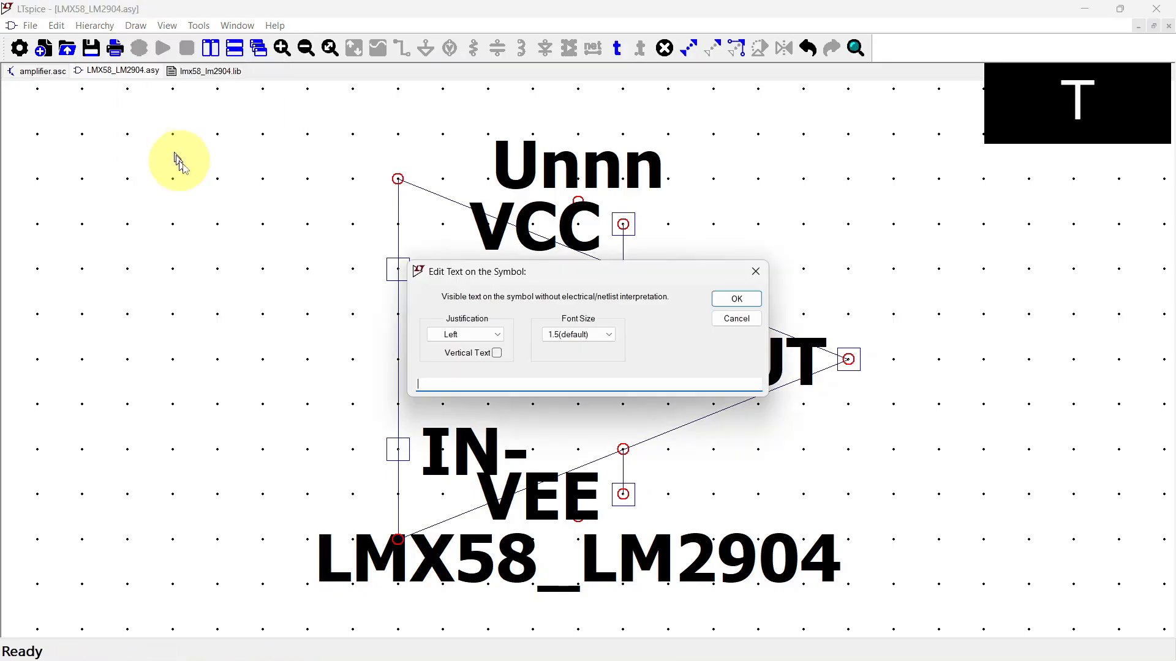
{"action": "type", "text": "+"}
{"action": "left_click", "coordinate": [735, 299]}
{"action": "left_click", "coordinate": [415, 267]}
Set the labels of the IN-, OUT, VCC and VEE pins to NONE (Not Visible)
{"action": "right_click", "coordinate": [396, 446]}
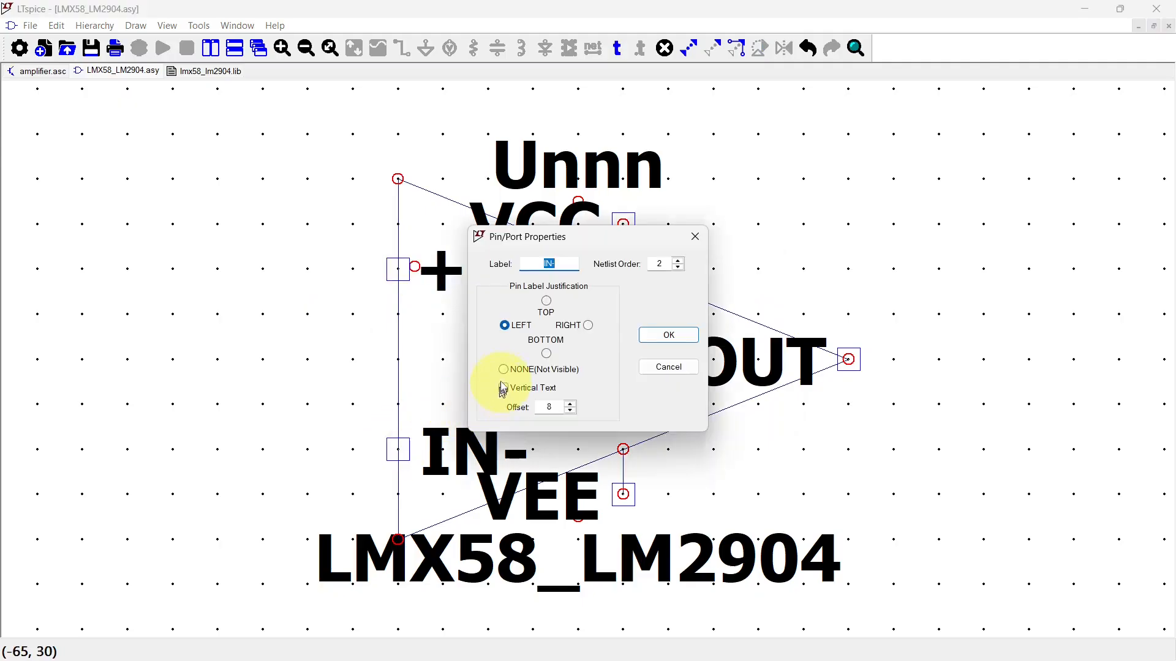
{"action": "left_click", "coordinate": [503, 372]}
{"action": "left_click", "coordinate": [658, 335]}
{"action": "right_click", "coordinate": [851, 355]}
{"action": "left_click", "coordinate": [528, 370]}
{"action": "left_click", "coordinate": [660, 337]}
{"action": "right_click", "coordinate": [623, 224]}
{"action": "left_click", "coordinate": [526, 369]}
{"action": "left_click", "coordinate": [668, 335]}
{"action": "right_click", "coordinate": [624, 494]}
{"action": "left_click", "coordinate": [527, 369]}
{"action": "left_click", "coordinate": [668, 335]}
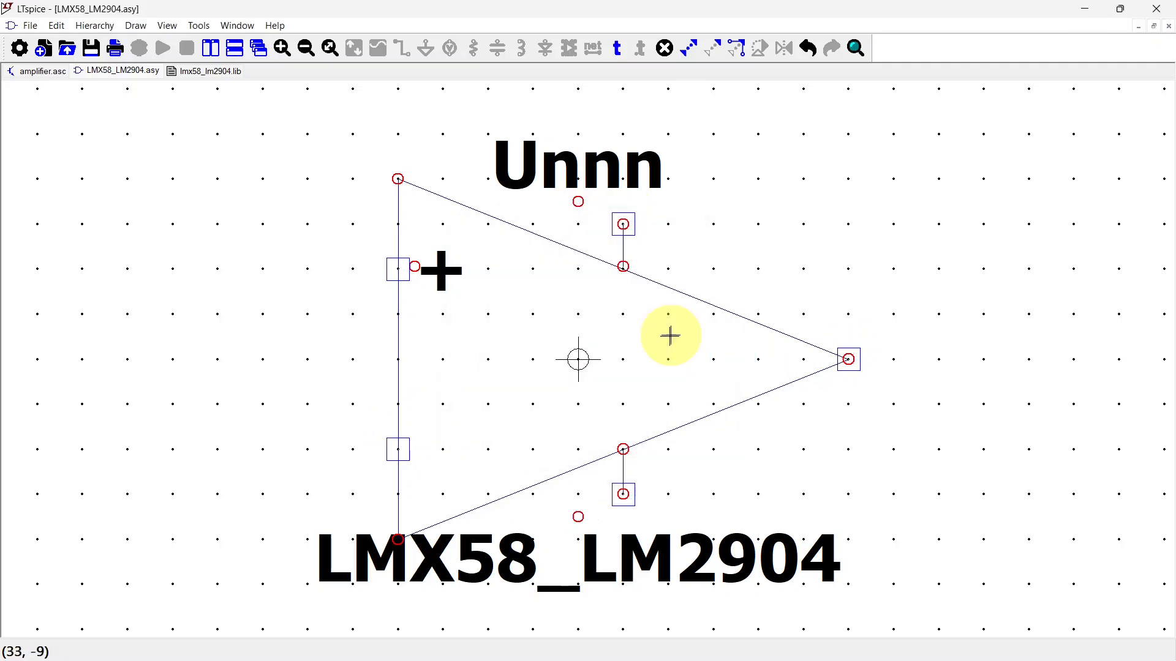
Place a "-" text beside the IN- pin, a "+" beside the VCC pin and a "-" beside the VEE pin
{"action": "type", "text": "t-"}
{"action": "key", "text": "Return"}
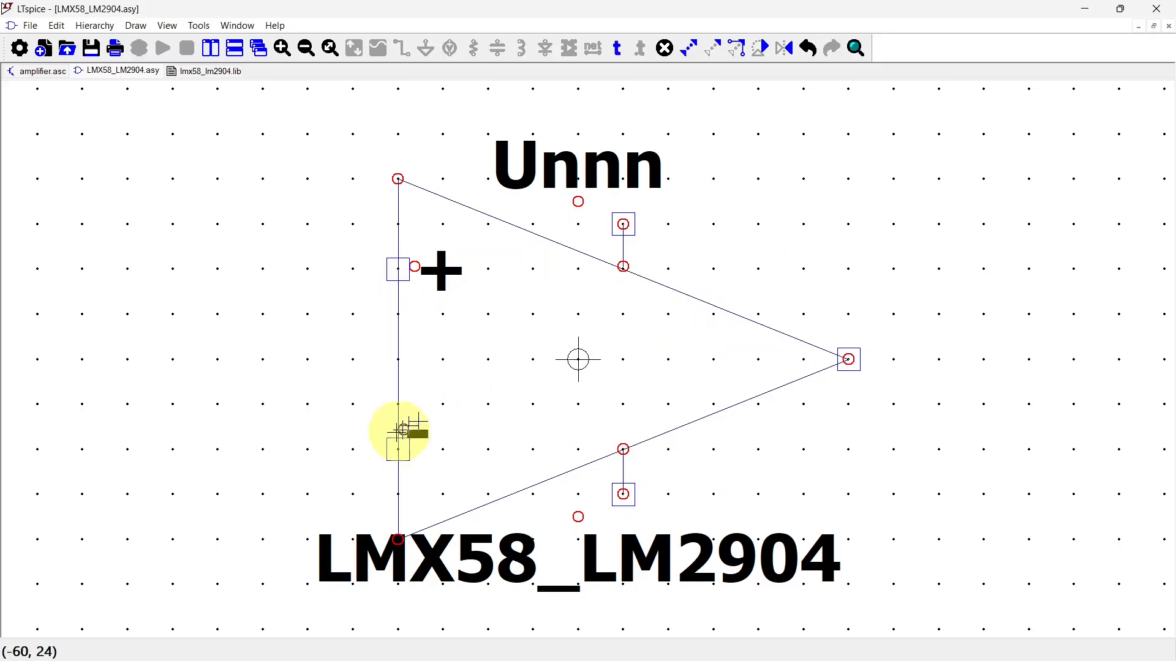
{"action": "left_click", "coordinate": [420, 450]}
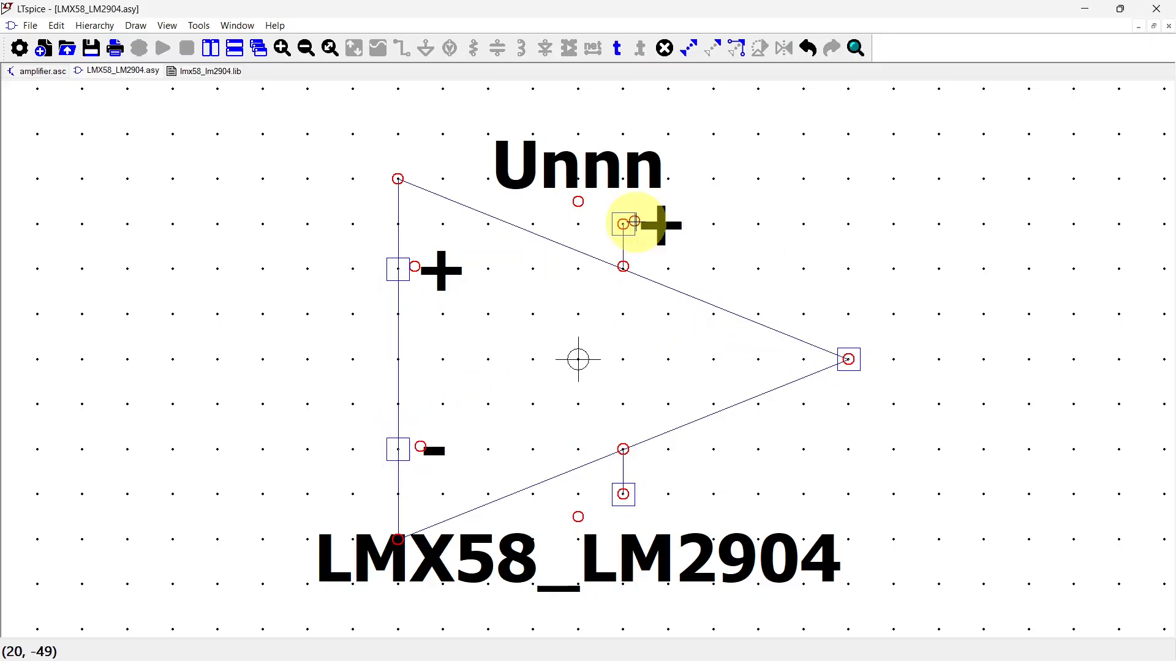
{"action": "left_click", "coordinate": [637, 224]}
{"action": "type", "text": "t-"}
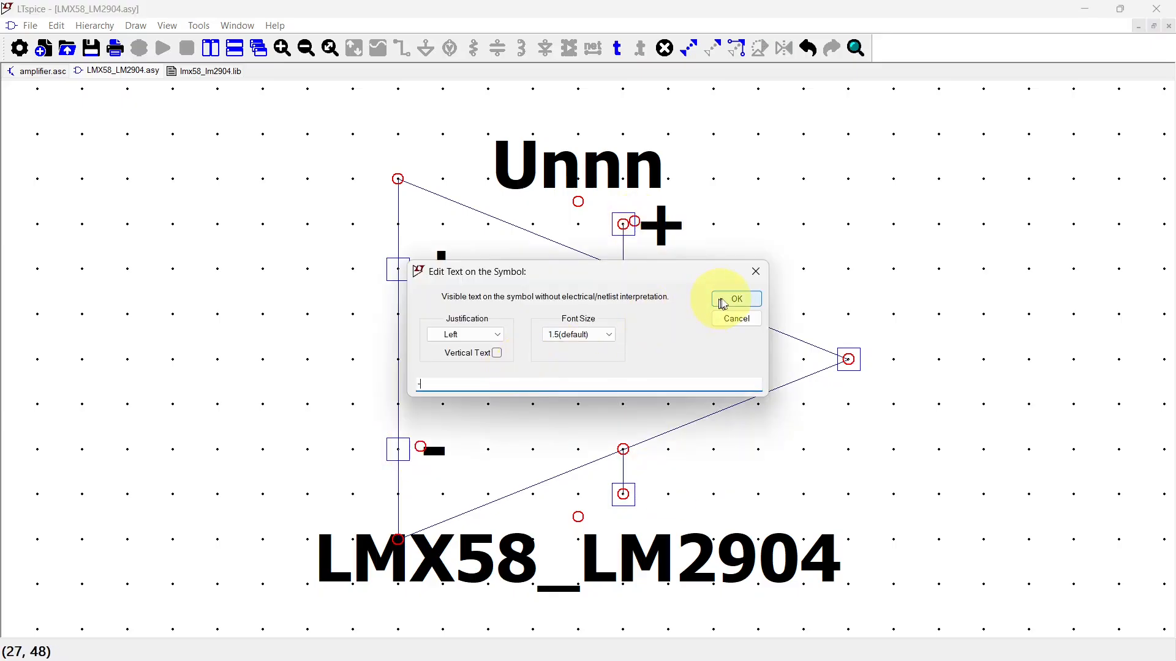
{"action": "left_click", "coordinate": [721, 301]}
{"action": "left_click", "coordinate": [645, 489]}
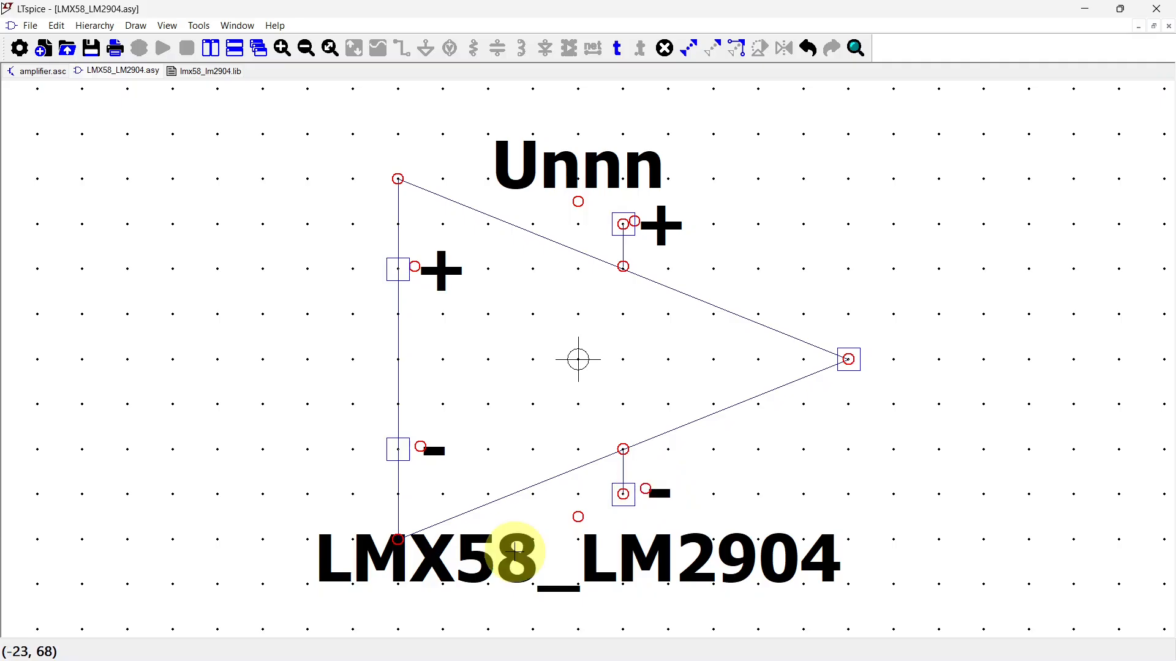
Set the font size of the LMX58_LM2904 value attribute to 1.0
{"action": "right_click", "coordinate": [519, 557]}
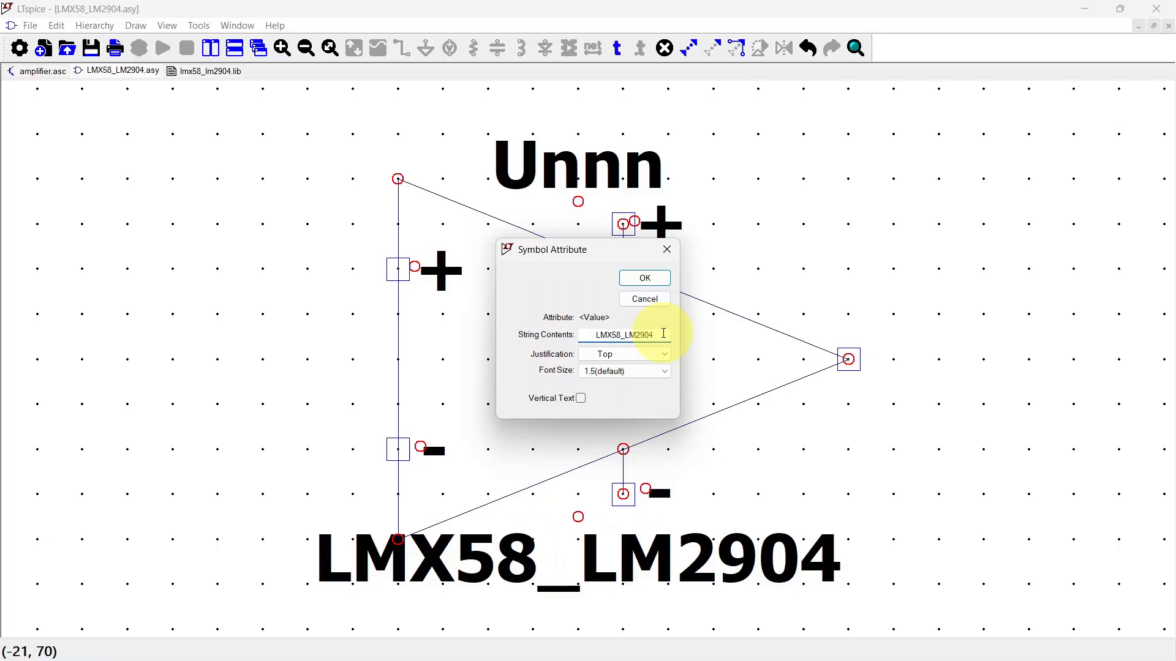
{"action": "left_click", "coordinate": [665, 371]}
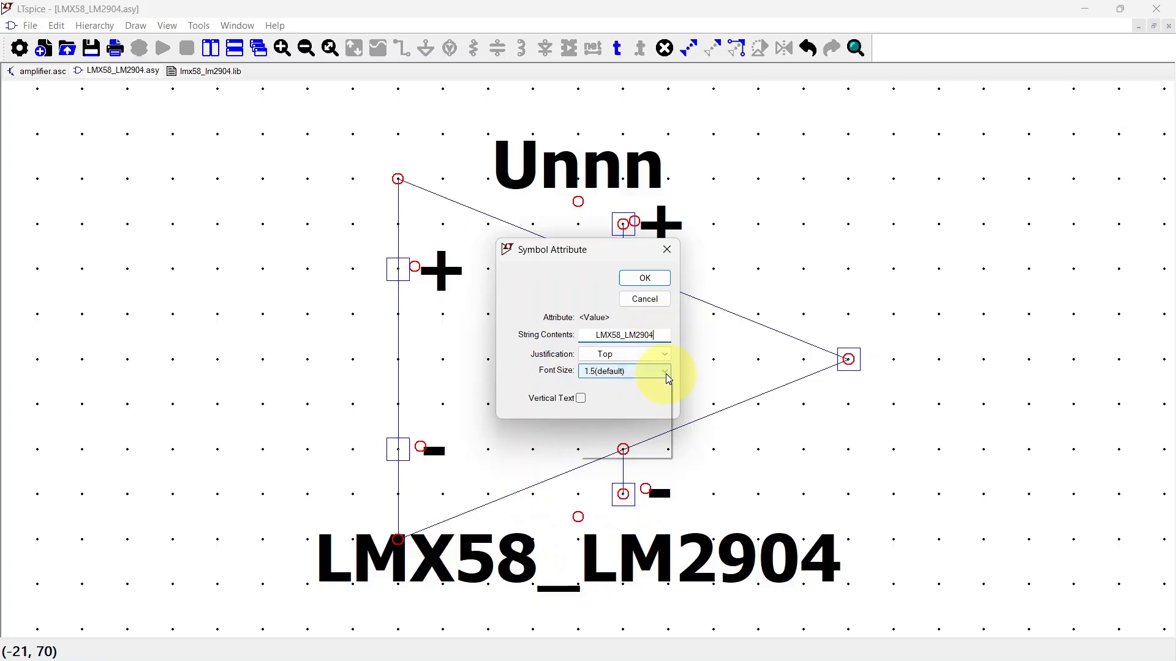
{"action": "left_click", "coordinate": [640, 400]}
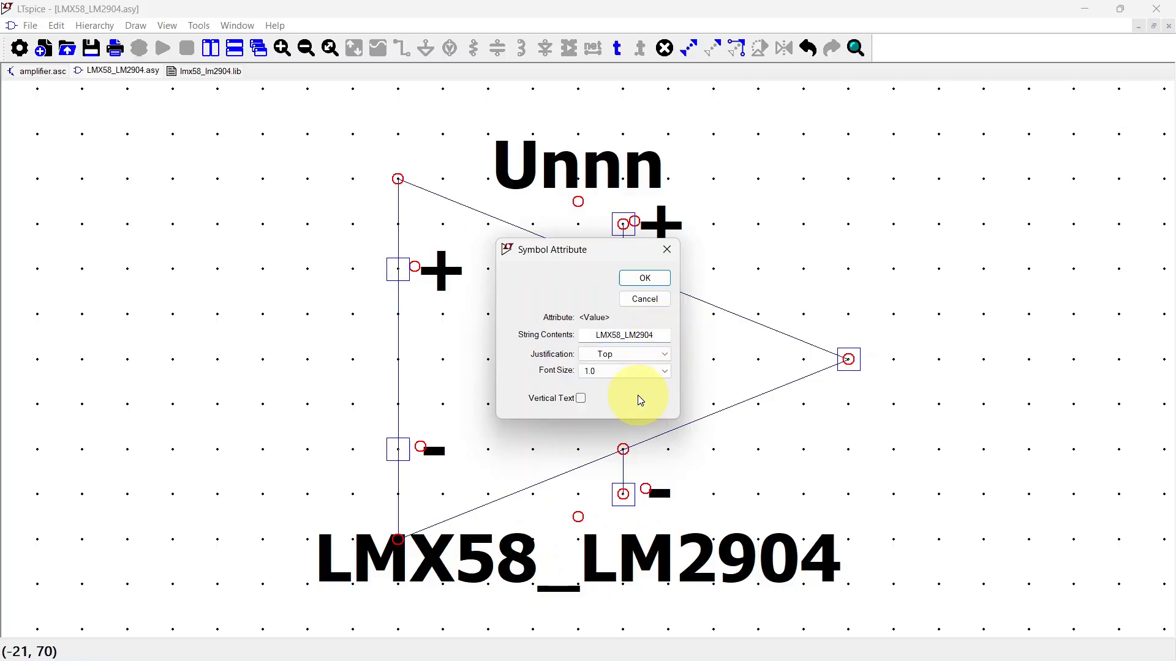
{"action": "left_click", "coordinate": [660, 281]}
Move the LMX58_LM2904 value text to the middle of the triangle and save the symbol
{"action": "key", "text": "m"}
{"action": "left_click", "coordinate": [624, 559]}
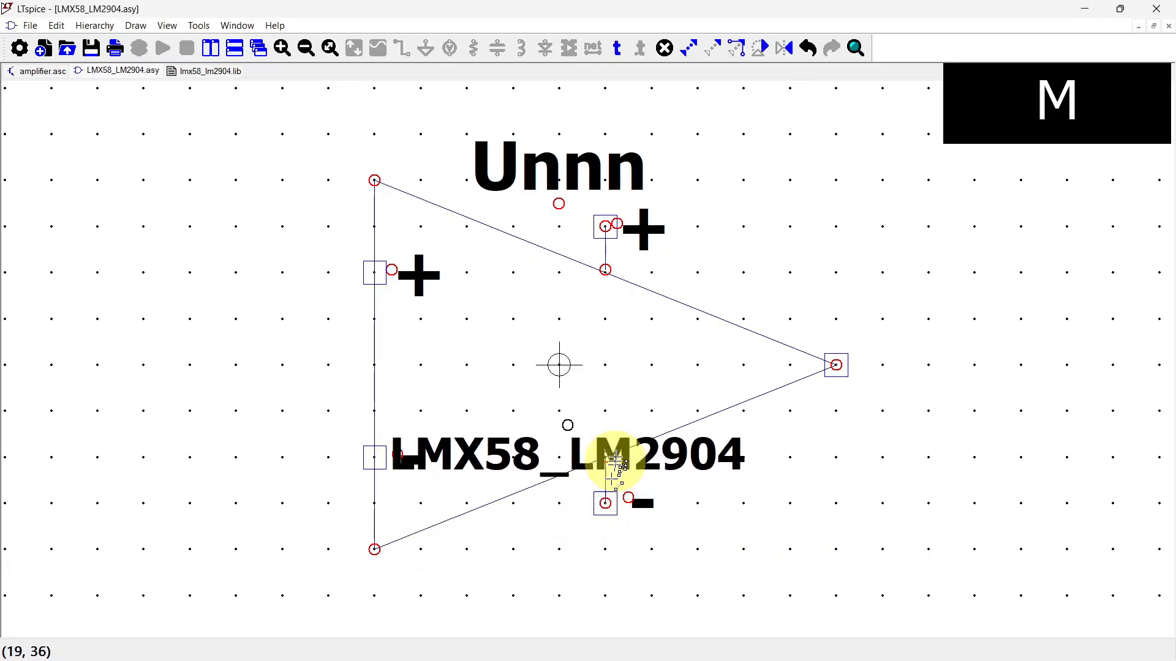
{"action": "left_click", "coordinate": [615, 364]}
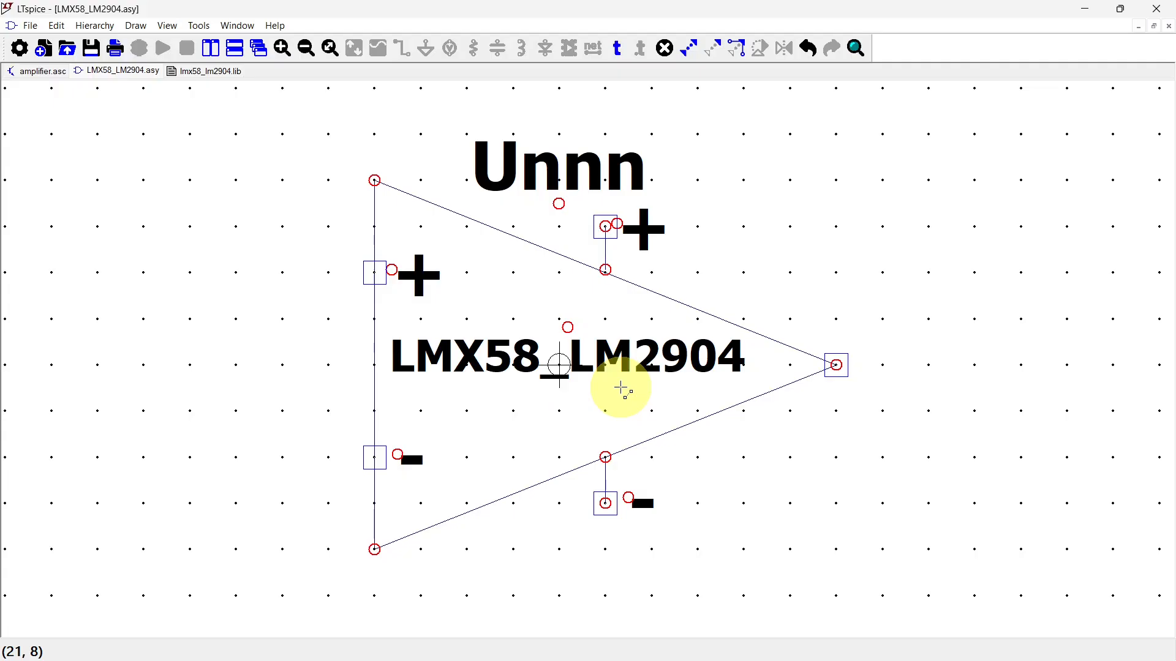
{"action": "left_click", "coordinate": [91, 50]}
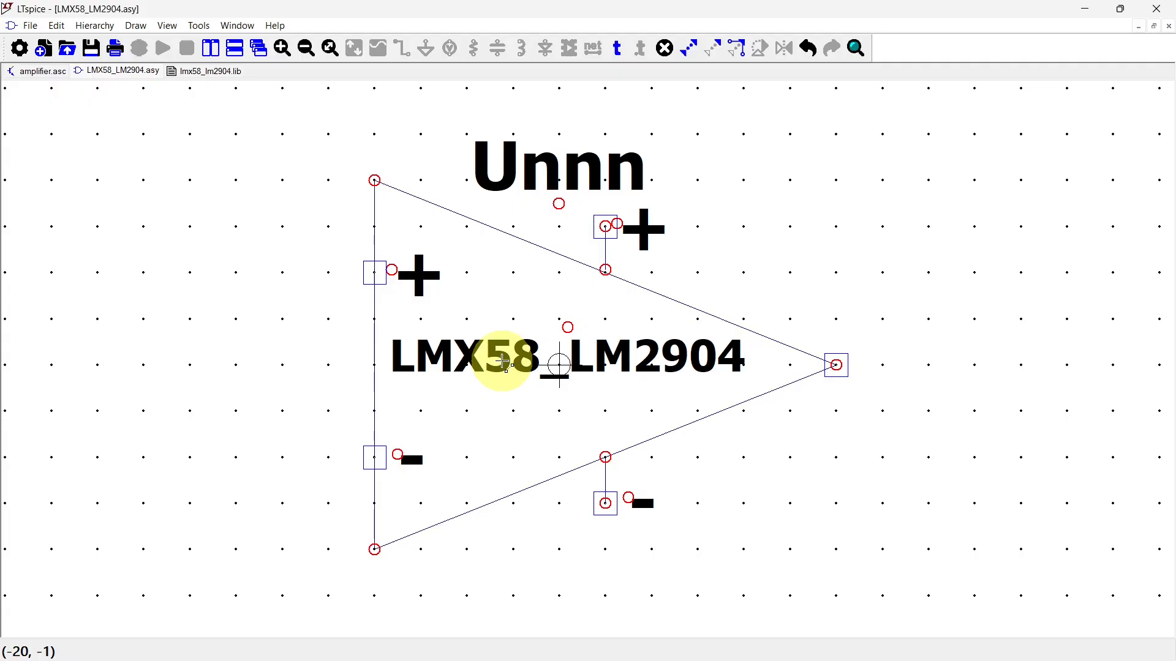
In amplifier.asc, refresh the component list for schematic directory C:\LTspice_tutorial and place LMX58_LM2904 below R3
{"action": "left_click", "coordinate": [44, 77]}
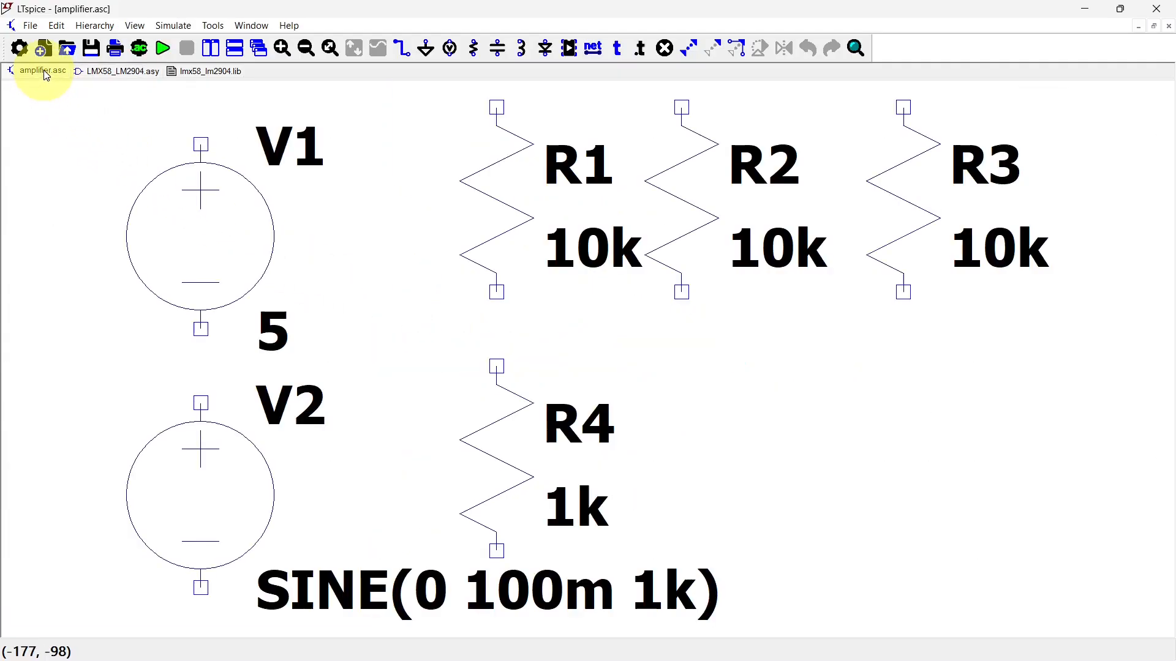
{"action": "left_click", "coordinate": [569, 49]}
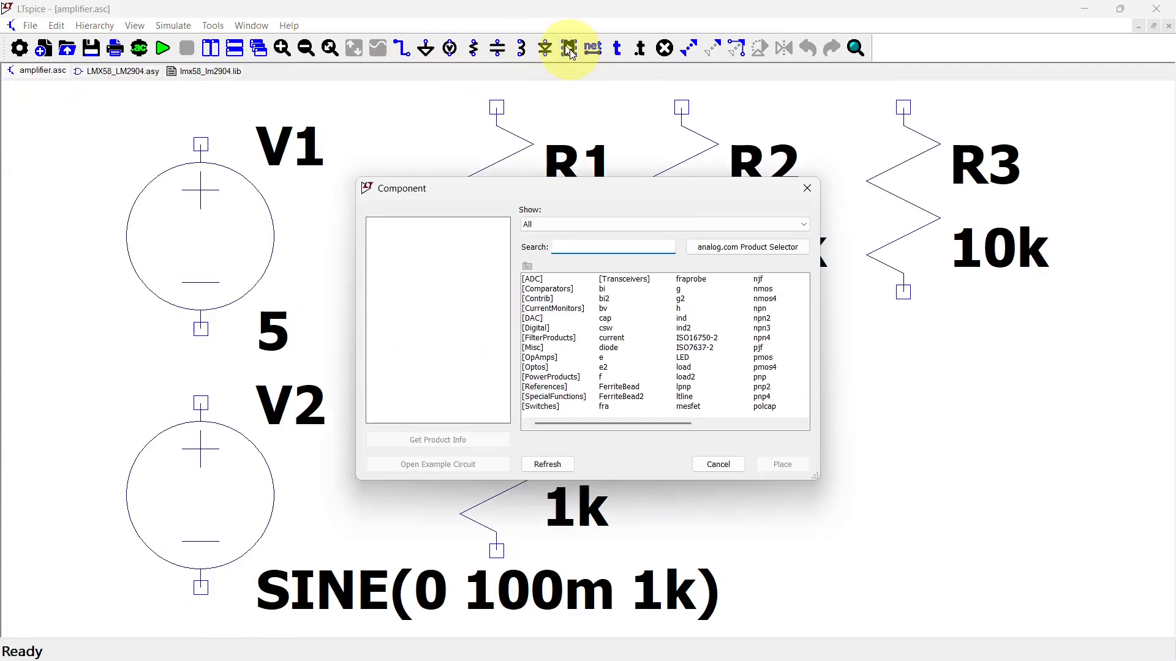
{"action": "left_click", "coordinate": [803, 228]}
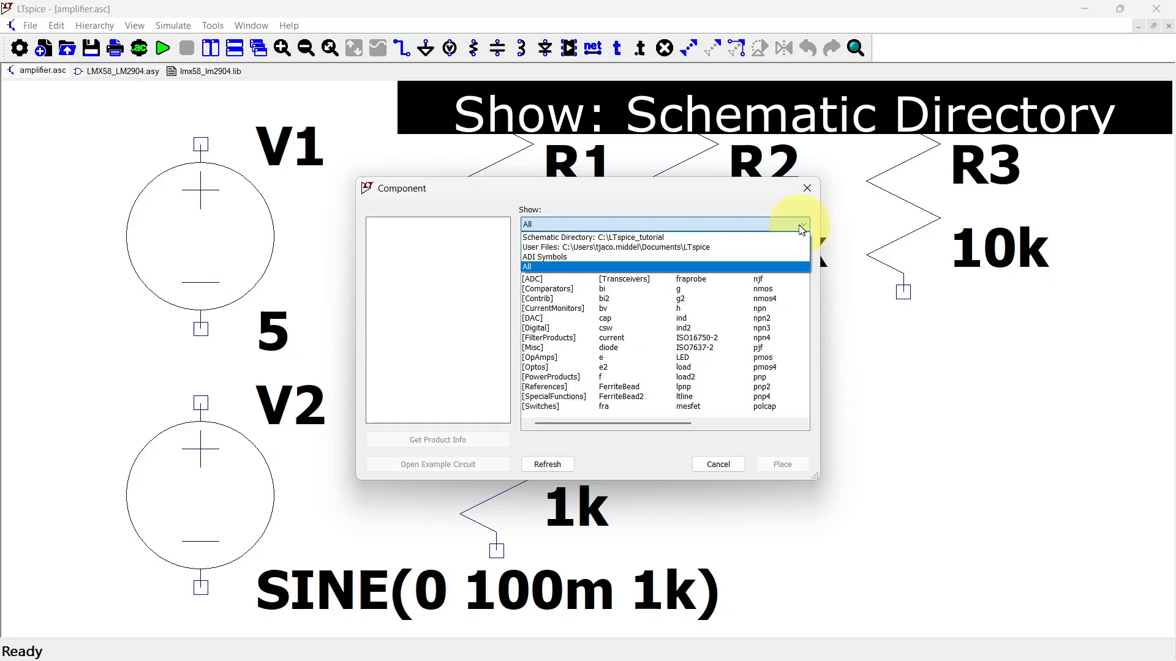
{"action": "left_click", "coordinate": [769, 238]}
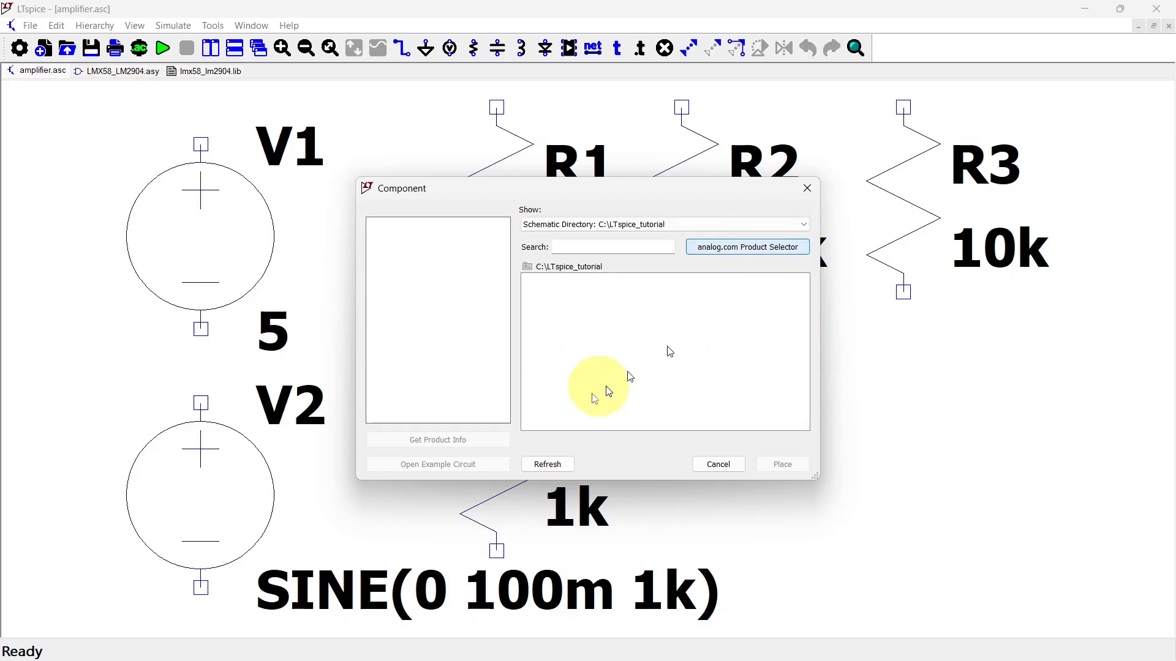
{"action": "left_click", "coordinate": [554, 464]}
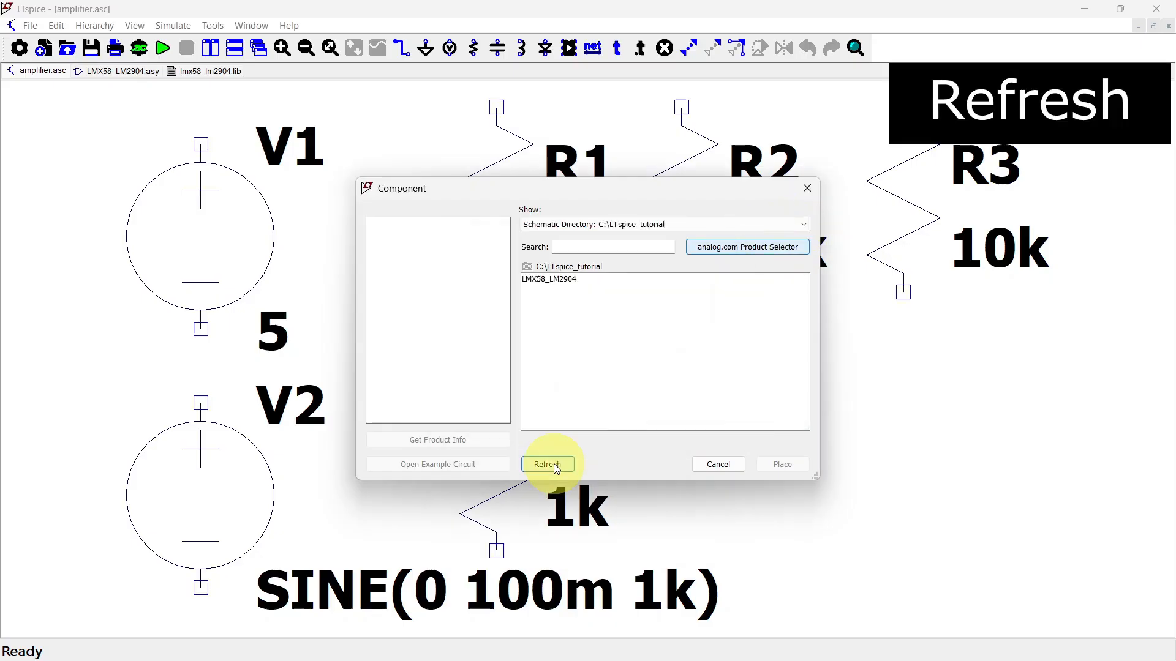
{"action": "left_click", "coordinate": [546, 281]}
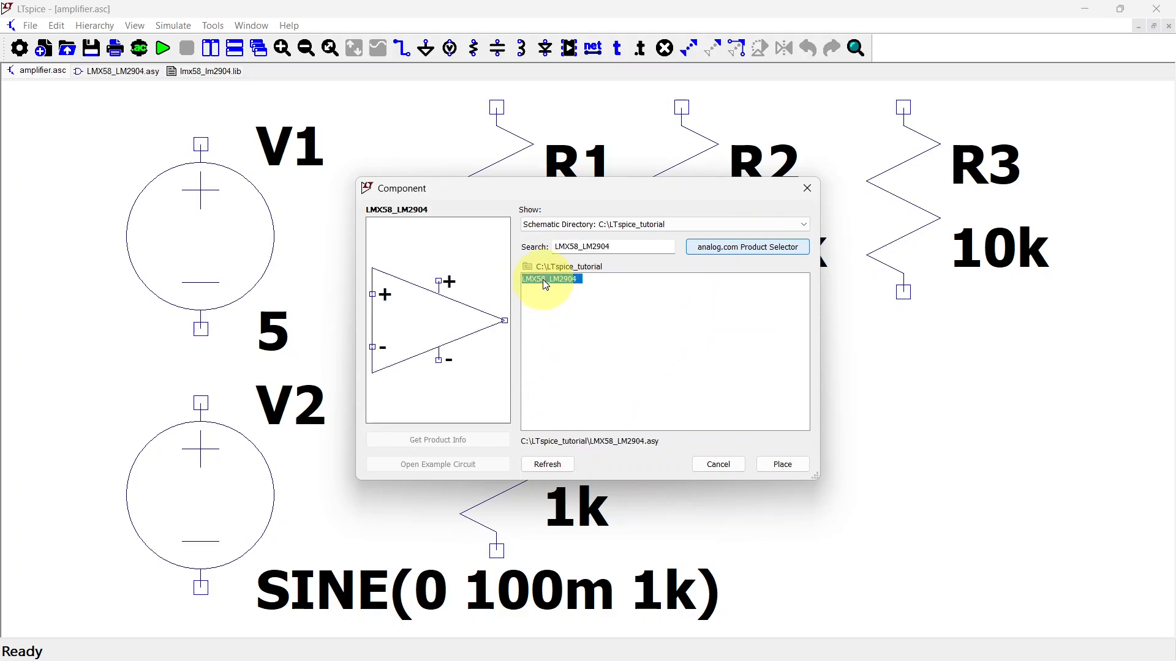
{"action": "left_click", "coordinate": [783, 465]}
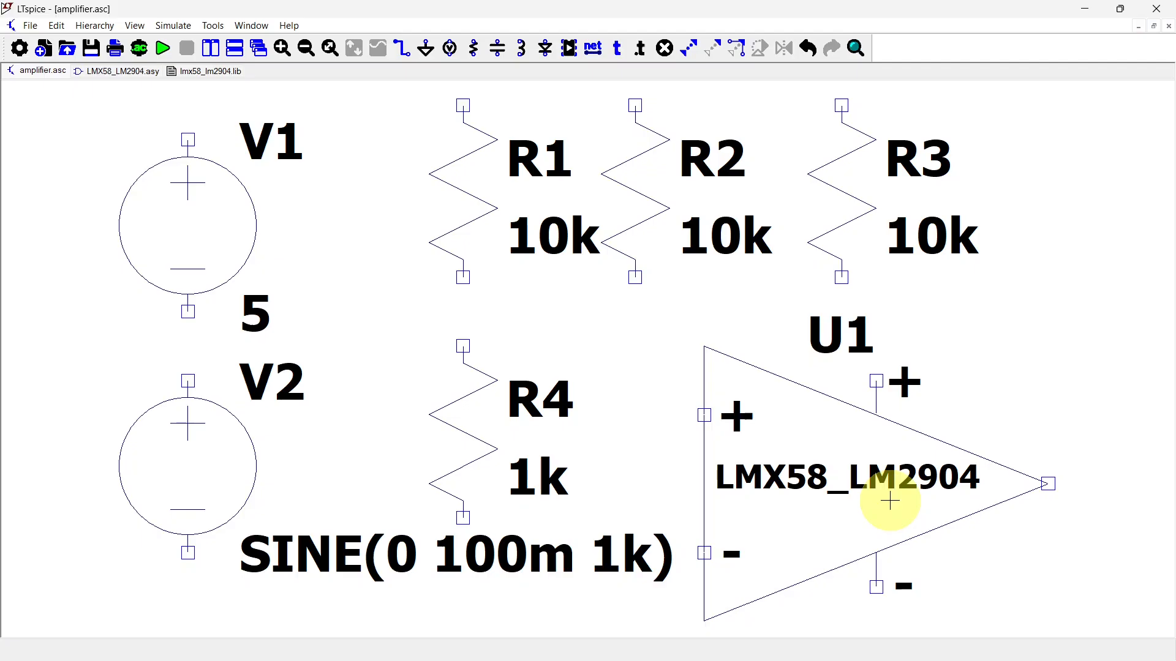
{"action": "scroll", "coordinate": [881, 502], "scroll_direction": "down", "scroll_amount": 6}
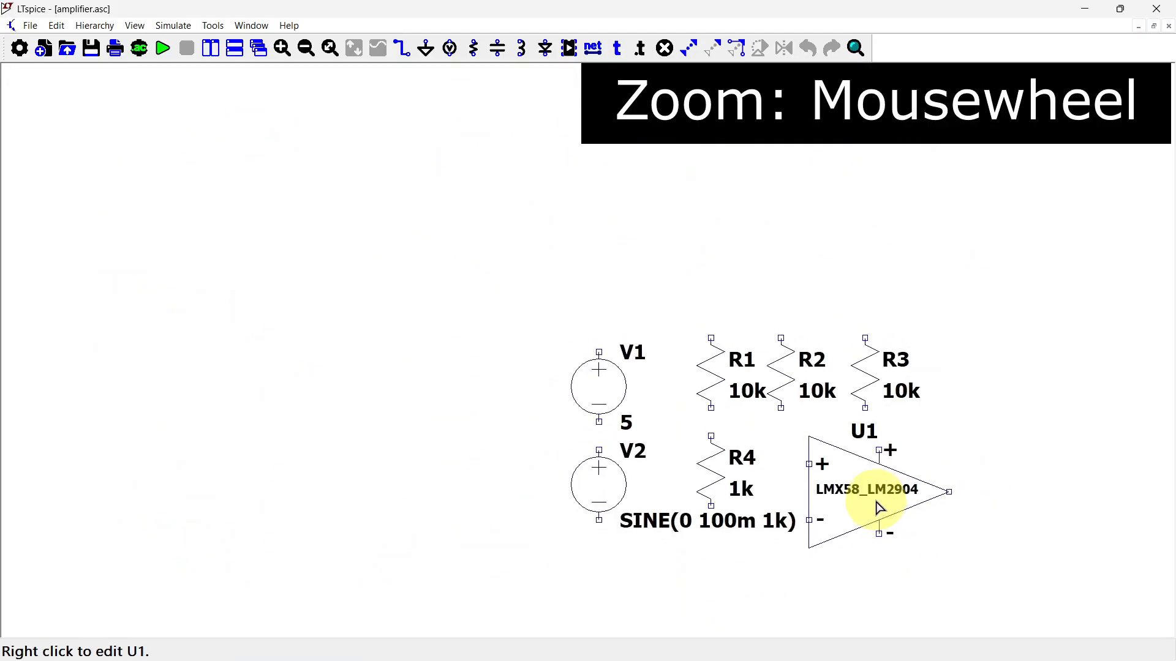
Move V1 and V2 well away from the resistors to the left side of the schematic, keeping V1 above V2
{"action": "left_click_drag", "start_coordinate": [1023, 488], "coordinate": [804, 369]}
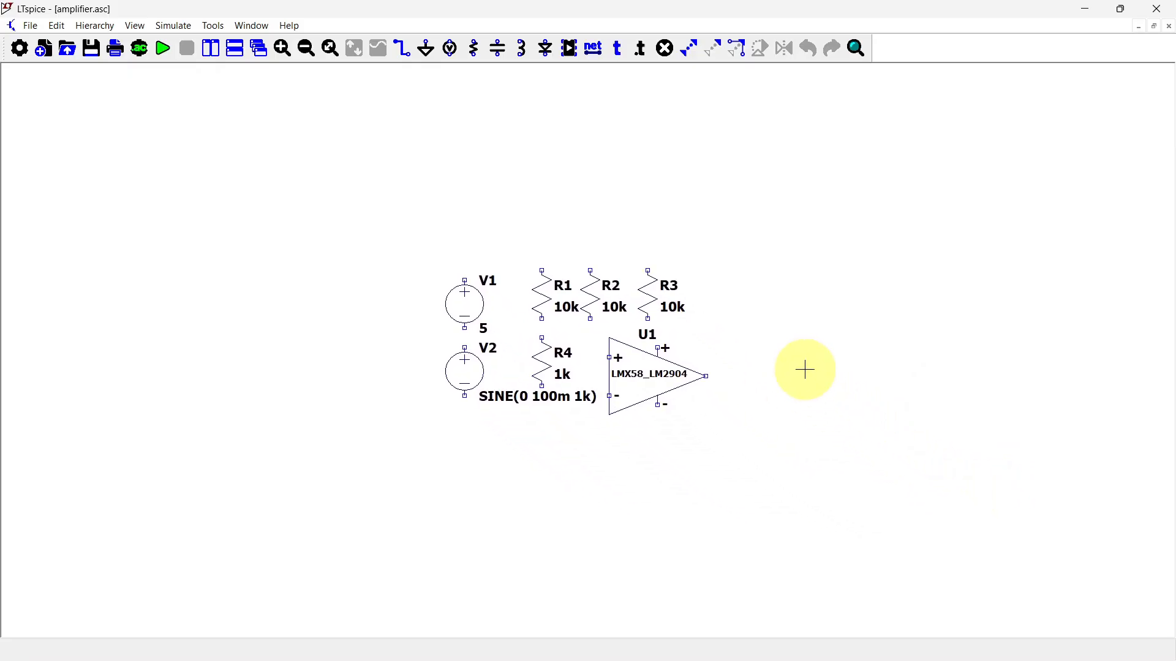
{"action": "key", "text": "m"}
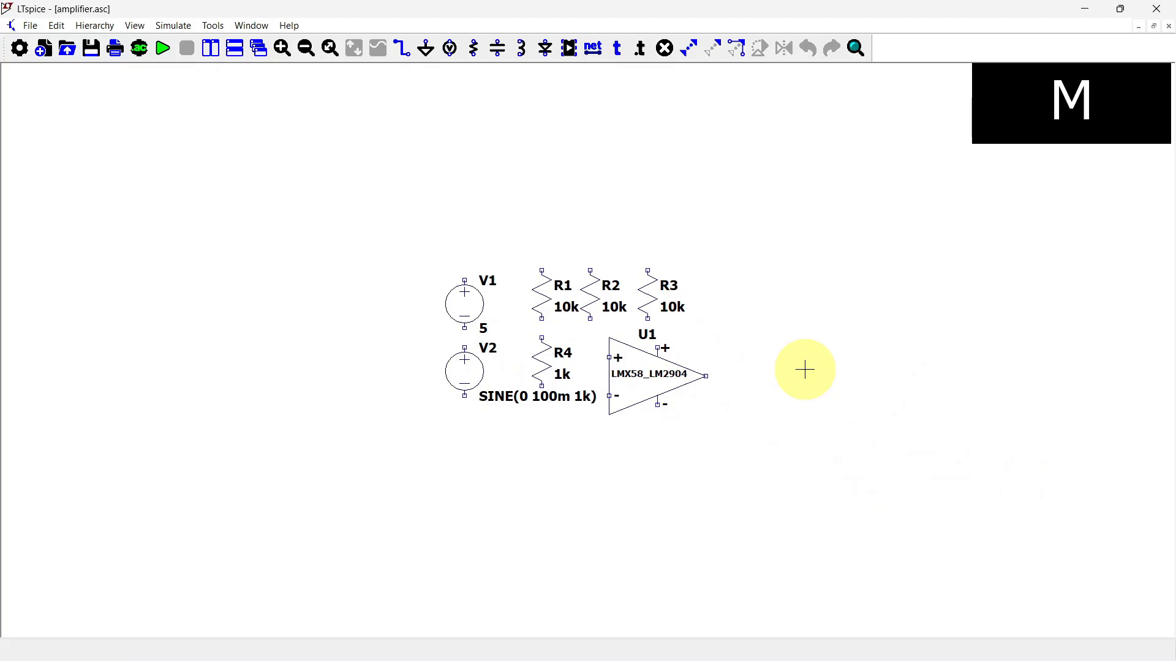
{"action": "left_click", "coordinate": [460, 300]}
{"action": "left_click", "coordinate": [309, 260]}
{"action": "left_click", "coordinate": [467, 368]}
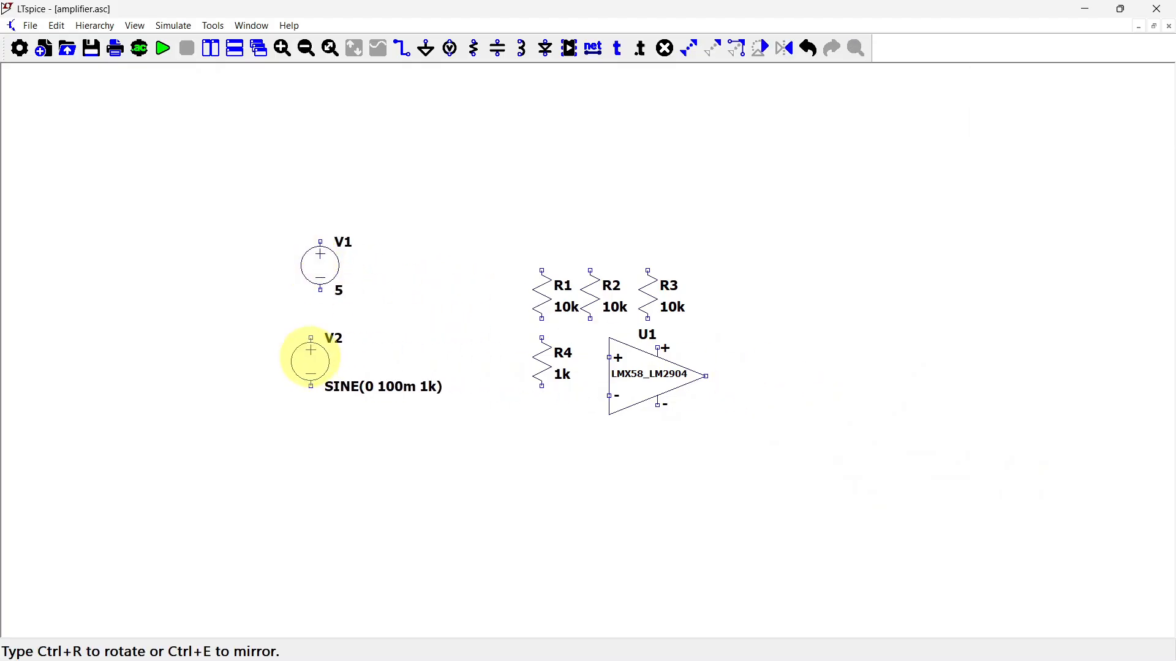
{"action": "left_click", "coordinate": [320, 366]}
Stack R1 above R2 just right of V1 and move the SINE(0 100m 1k) text below V2
{"action": "left_click", "coordinate": [542, 300]}
{"action": "left_click", "coordinate": [409, 235]}
{"action": "left_click", "coordinate": [591, 297]}
{"action": "left_click", "coordinate": [409, 297]}
{"action": "left_click", "coordinate": [399, 399]}
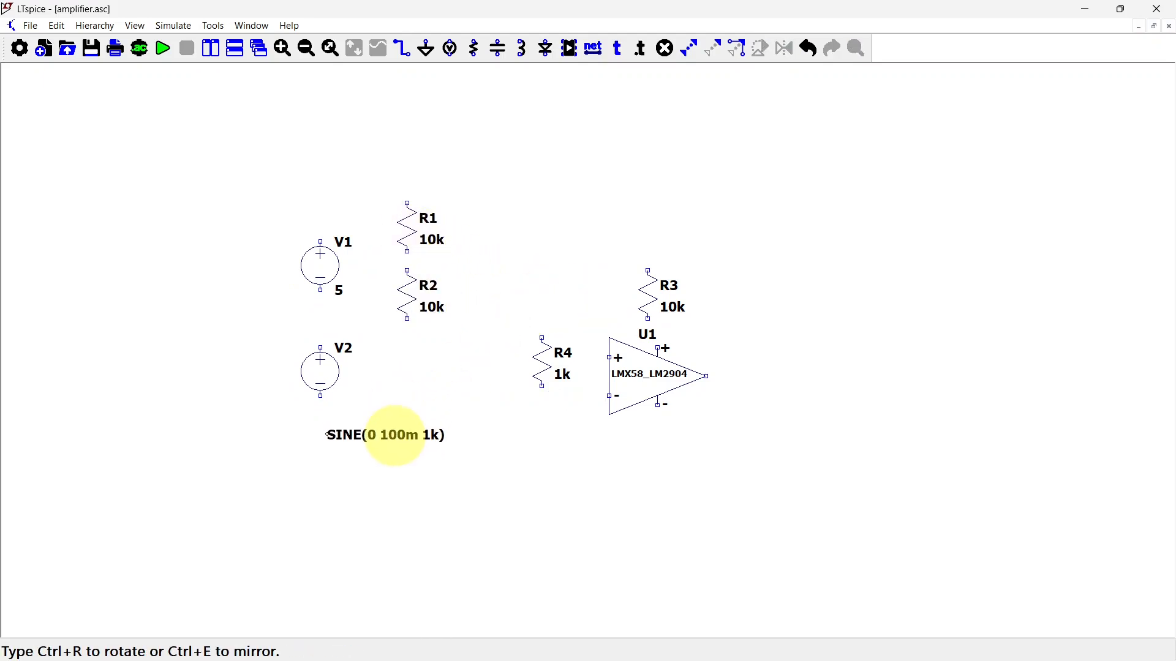
{"action": "left_click", "coordinate": [365, 448]}
Rotate R4 and R3 to horizontal, placing R4 below R2, U1 to the right of R4 and R3 beneath U1
{"action": "left_click", "coordinate": [554, 363]}
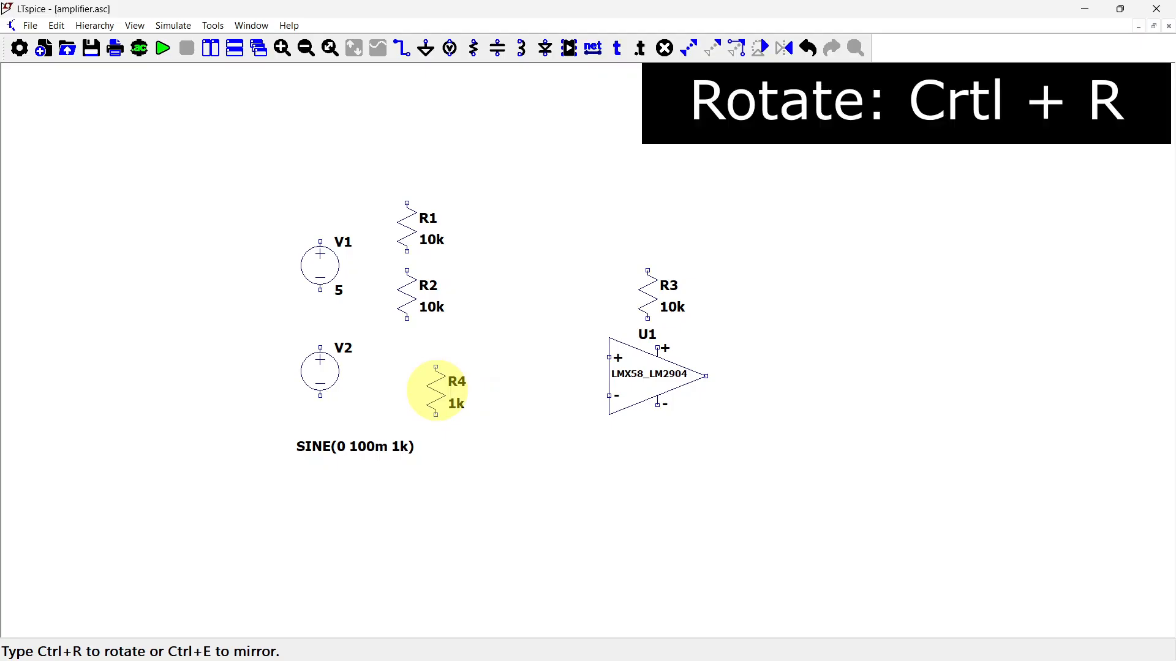
{"action": "key", "text": "ctrl+r"}
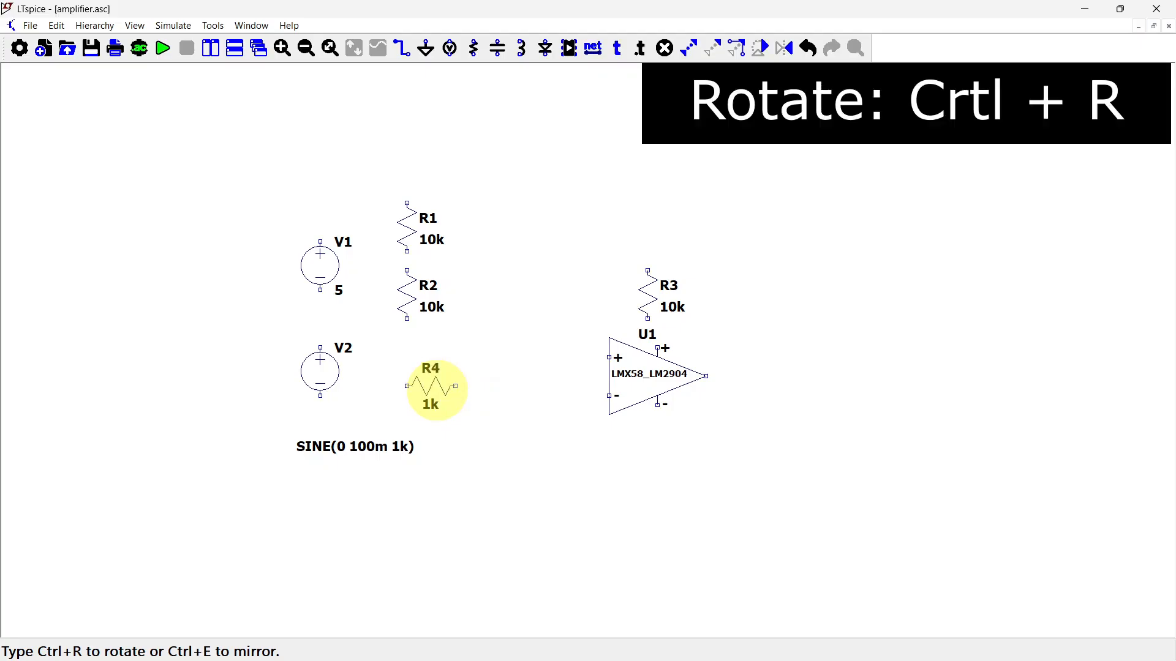
{"action": "left_click", "coordinate": [436, 398]}
{"action": "left_click", "coordinate": [643, 380]}
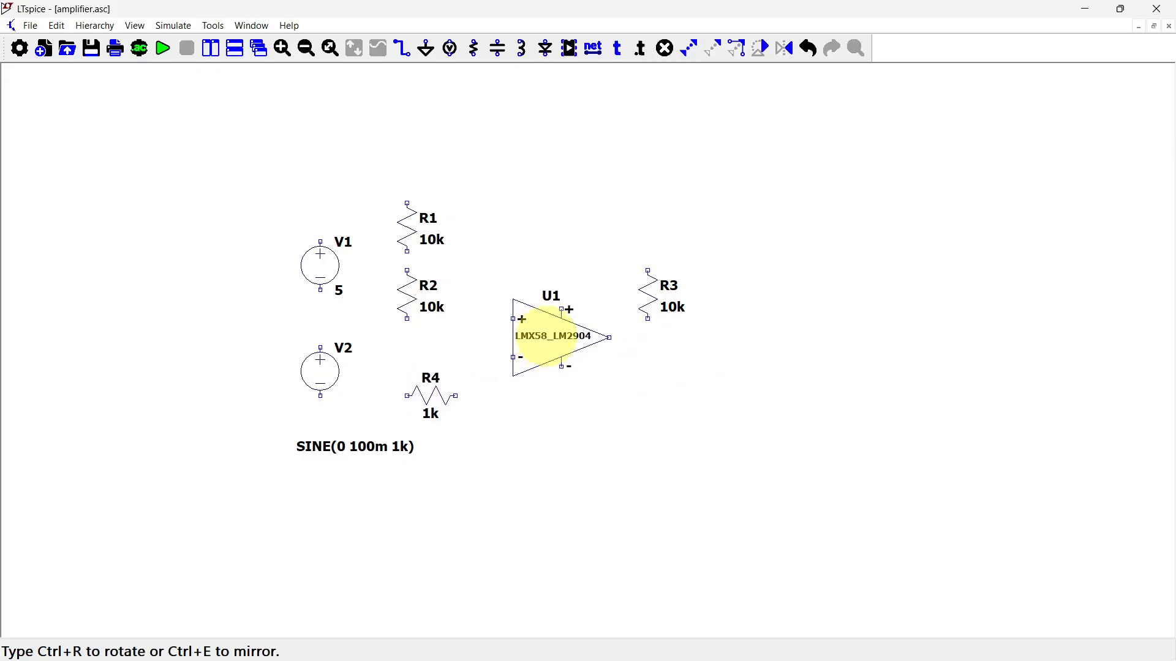
{"action": "left_click", "coordinate": [472, 348]}
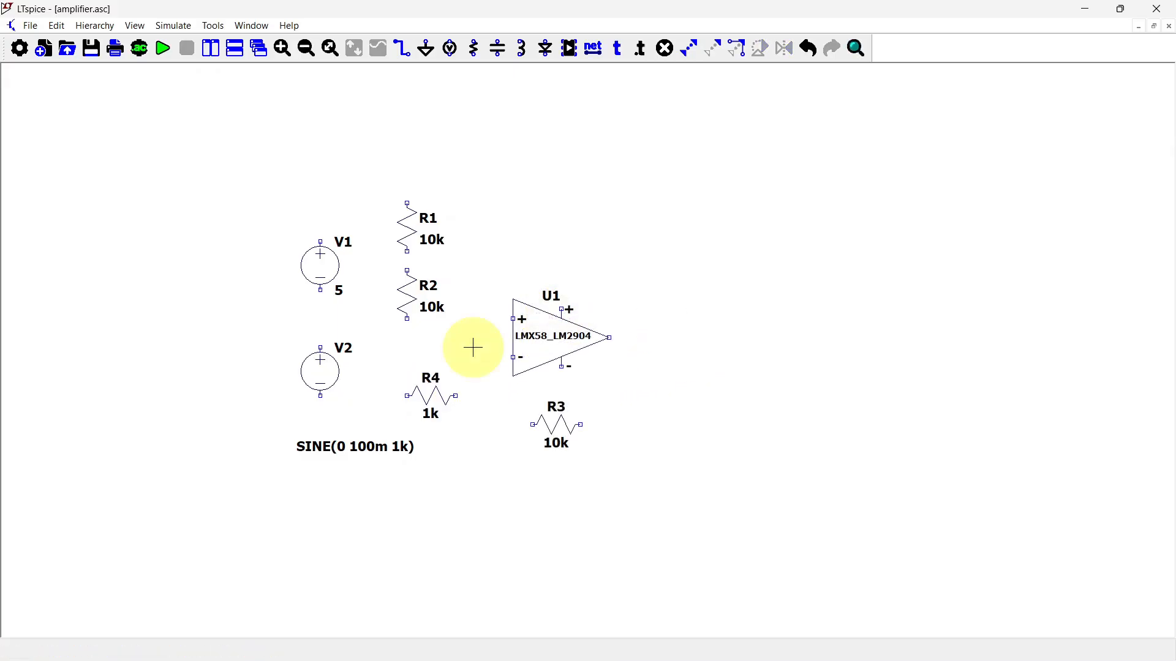
Place ground symbols beneath V1, V2 and R2
{"action": "key", "text": "g"}
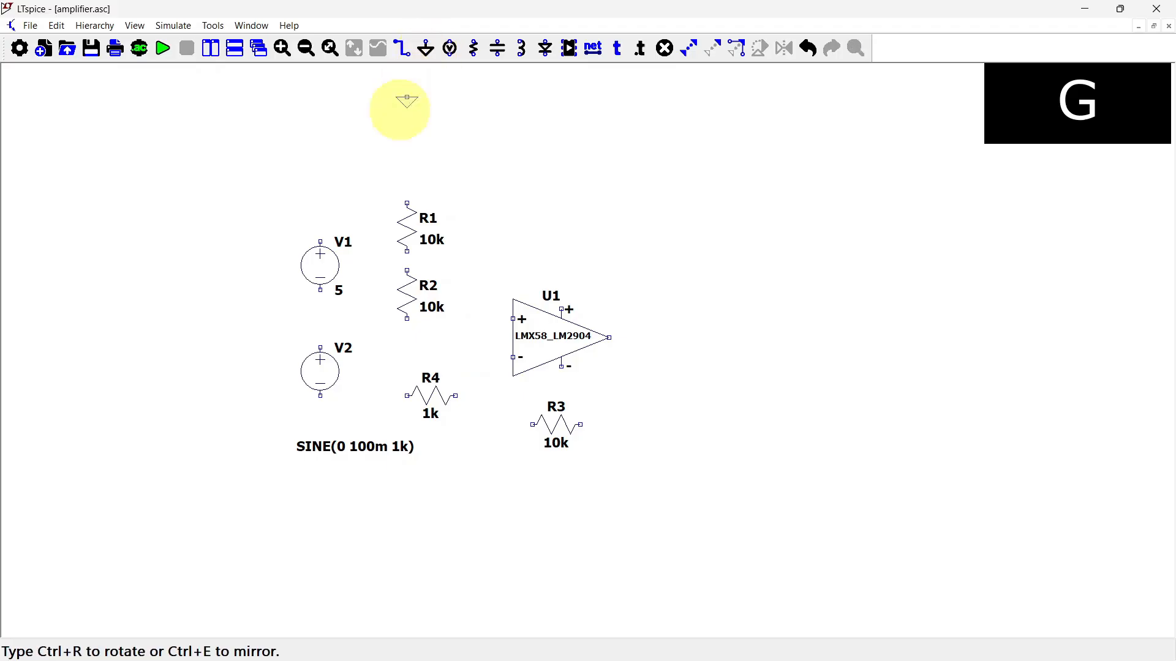
{"action": "left_click", "coordinate": [320, 305]}
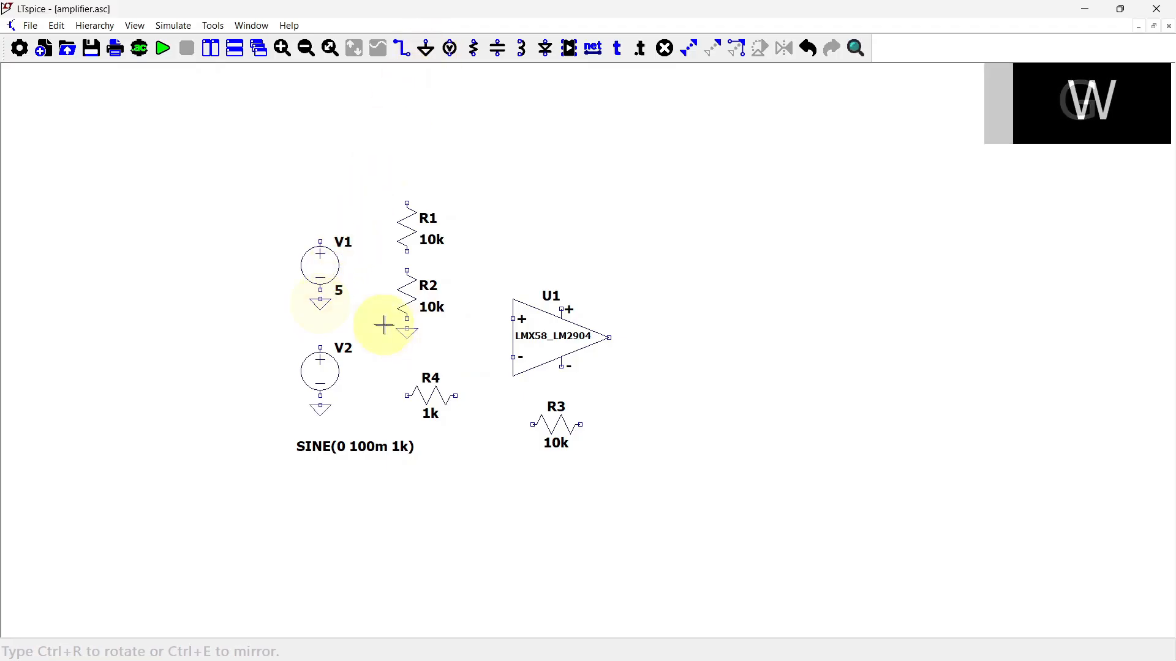
Wire the three grounds, V1's positive terminal through R1 to R2, the R1-R2 junction to U1's + input and R4 to its - input
{"action": "left_click", "coordinate": [404, 56]}
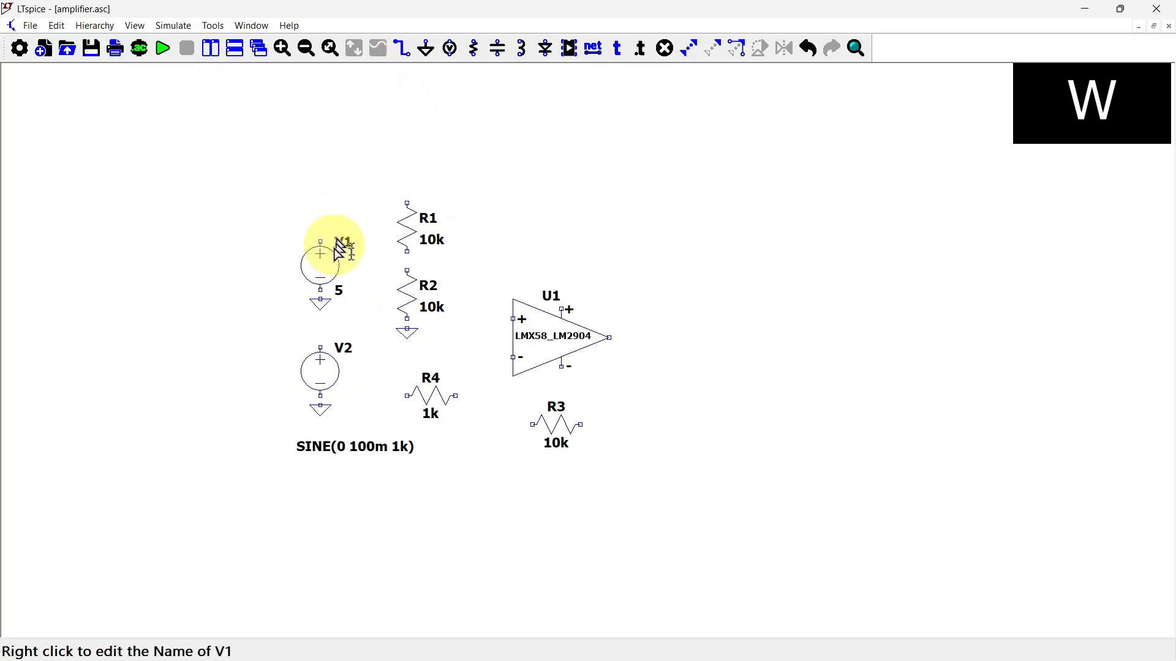
{"action": "left_click", "coordinate": [321, 300]}
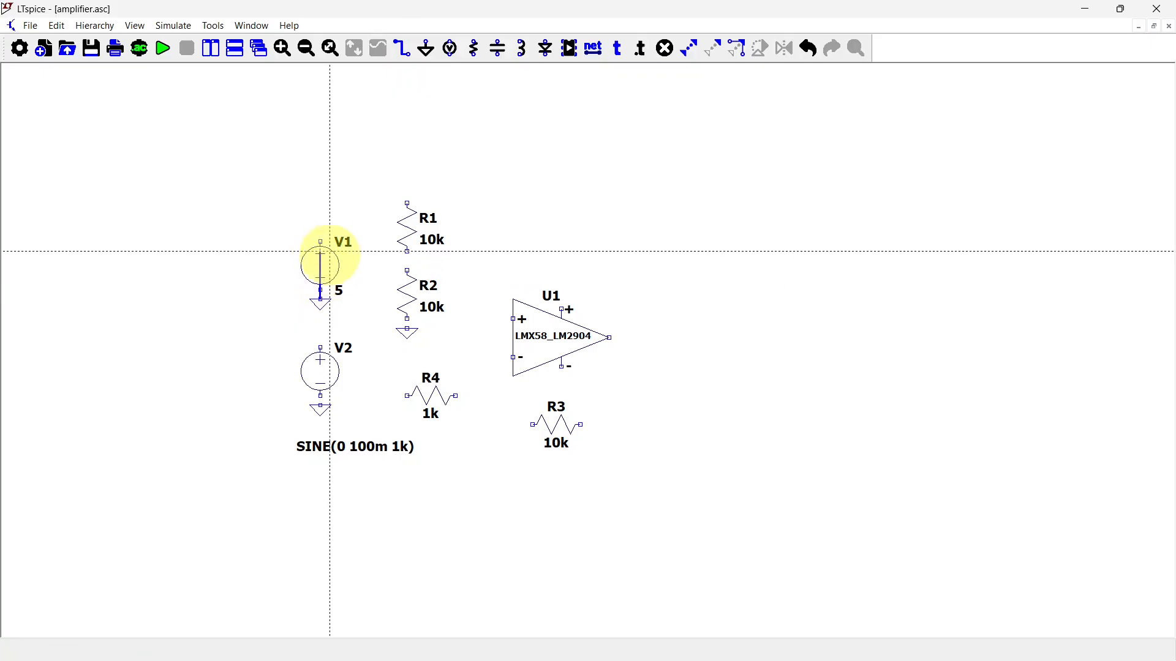
{"action": "left_click", "coordinate": [320, 183]}
{"action": "left_click", "coordinate": [406, 184]}
{"action": "left_click", "coordinate": [406, 222]}
{"action": "left_click", "coordinate": [407, 251]}
{"action": "left_click", "coordinate": [406, 270]}
{"action": "left_click", "coordinate": [407, 319]}
{"action": "left_click", "coordinate": [407, 330]}
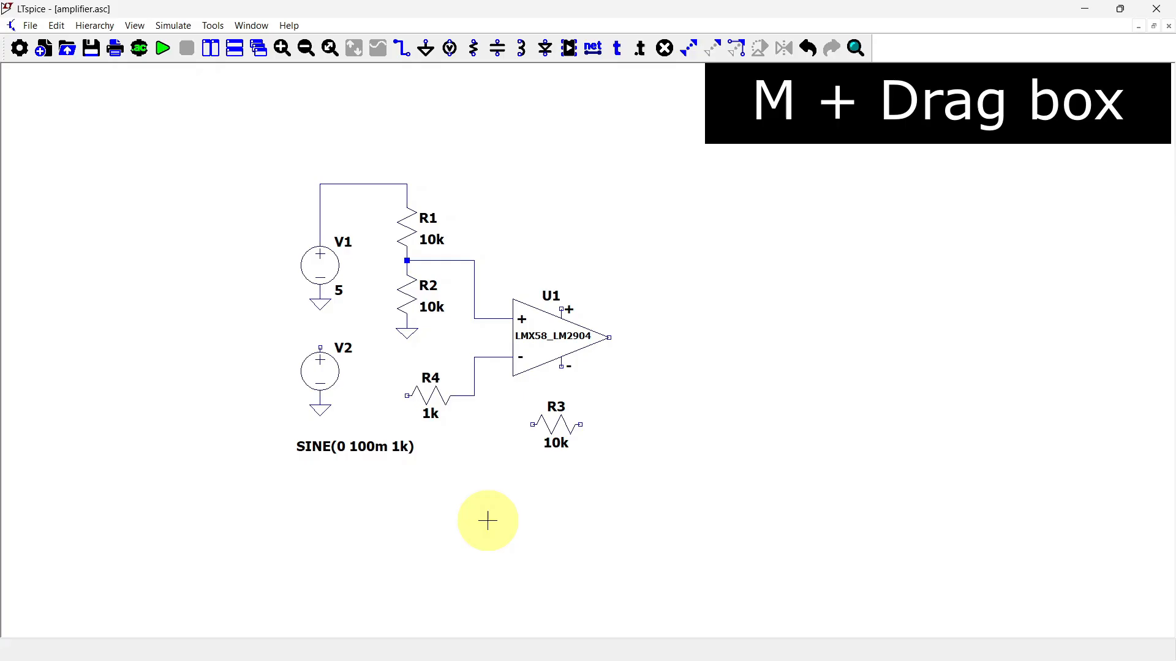
Lower V2 with its ground and wire it to R4, R3 as feedback around U1, and U1's supply pins to the V1 rail and ground
{"action": "key", "text": "m"}
{"action": "left_click_drag", "start_coordinate": [255, 320], "coordinate": [386, 480]}
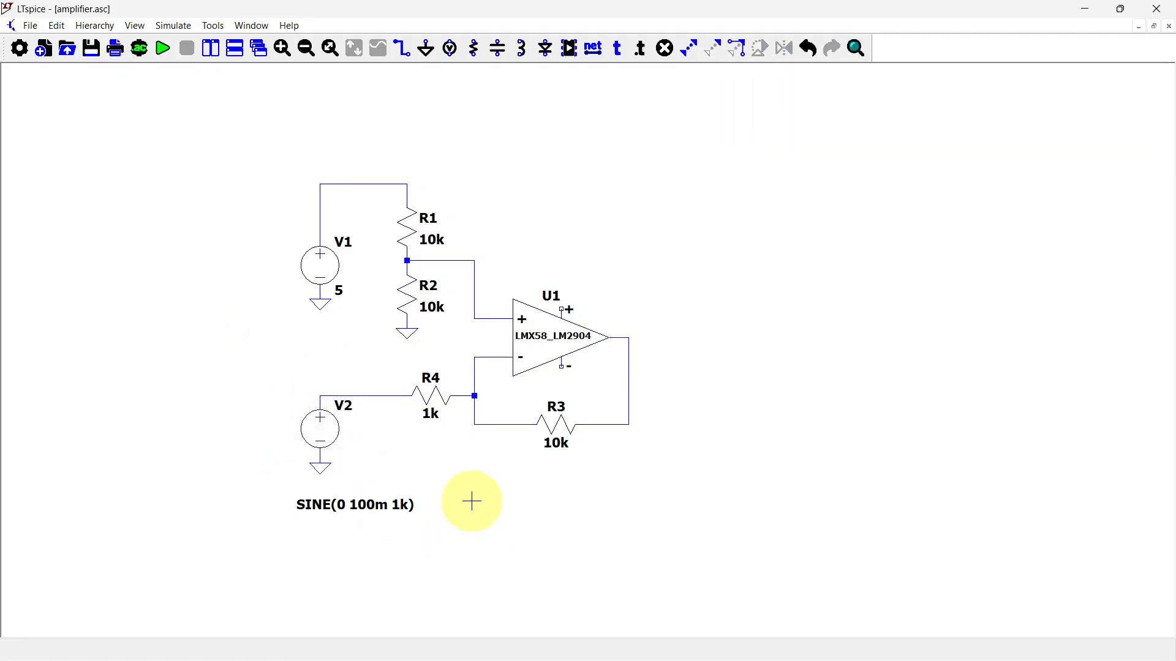
{"action": "key", "text": "g"}
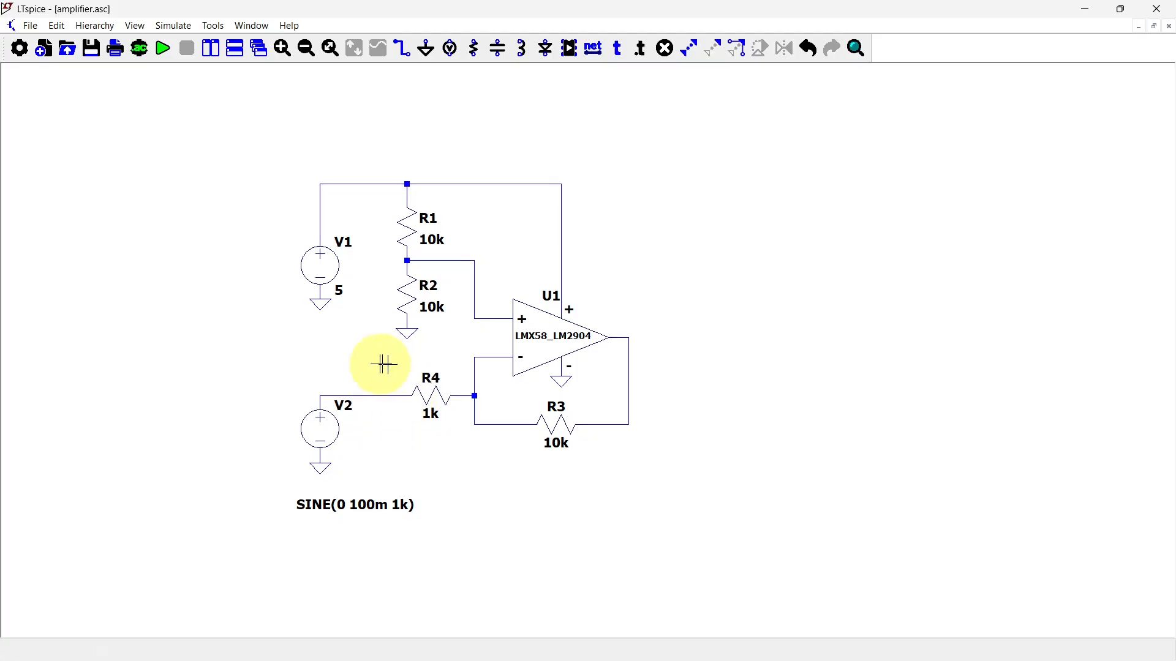
Replace the wire between V2 and R4 with a horizontal series capacitor and set its capacitance to 10µ
{"action": "key", "text": "Delete"}
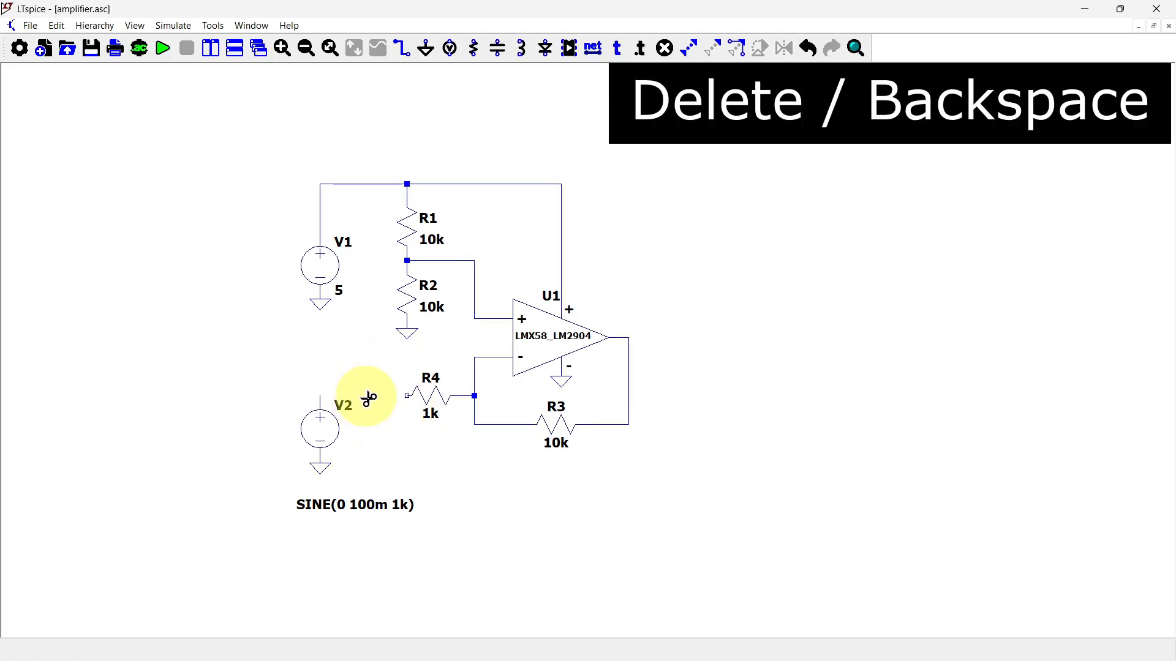
{"action": "left_click", "coordinate": [497, 48]}
{"action": "key", "text": "ctrl+r"}
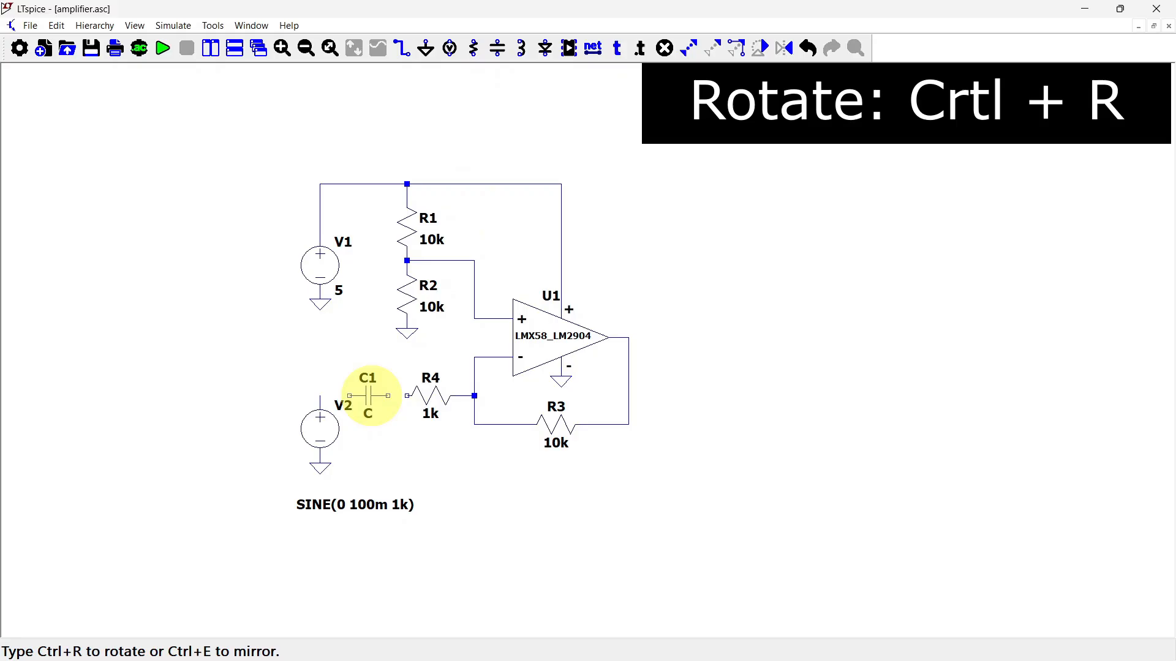
{"action": "left_click", "coordinate": [372, 396]}
{"action": "key", "text": "w"}
{"action": "left_click", "coordinate": [407, 396]}
{"action": "left_click", "coordinate": [321, 396]}
{"action": "key", "text": "Escape"}
{"action": "right_click", "coordinate": [368, 396]}
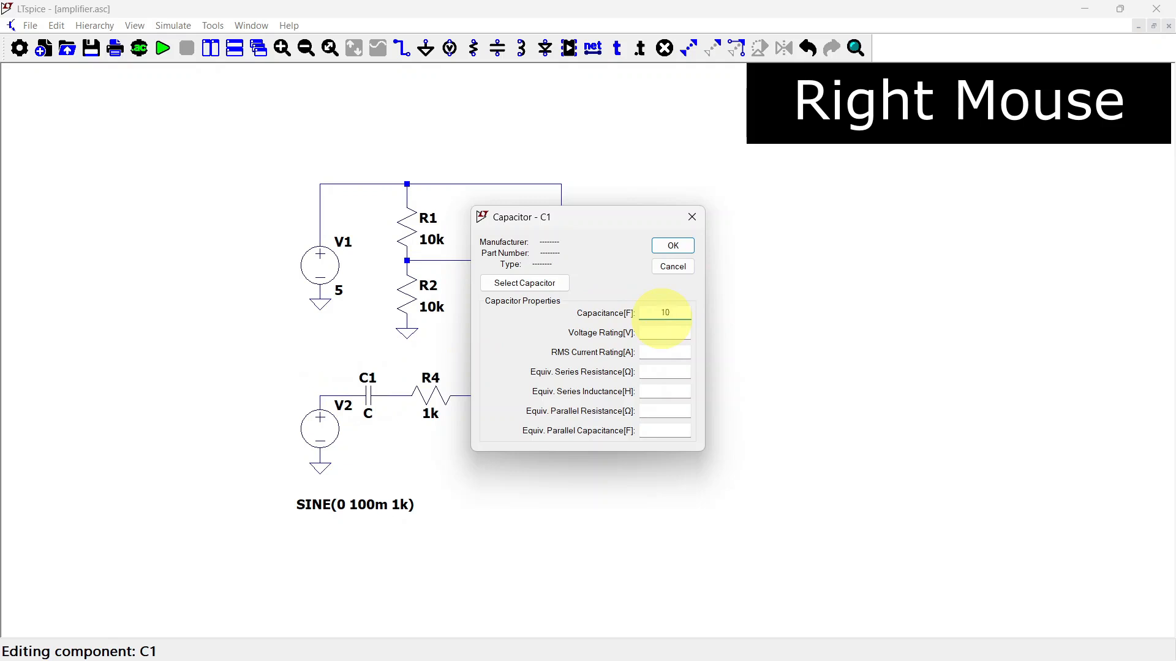
{"action": "key", "text": "Return"}
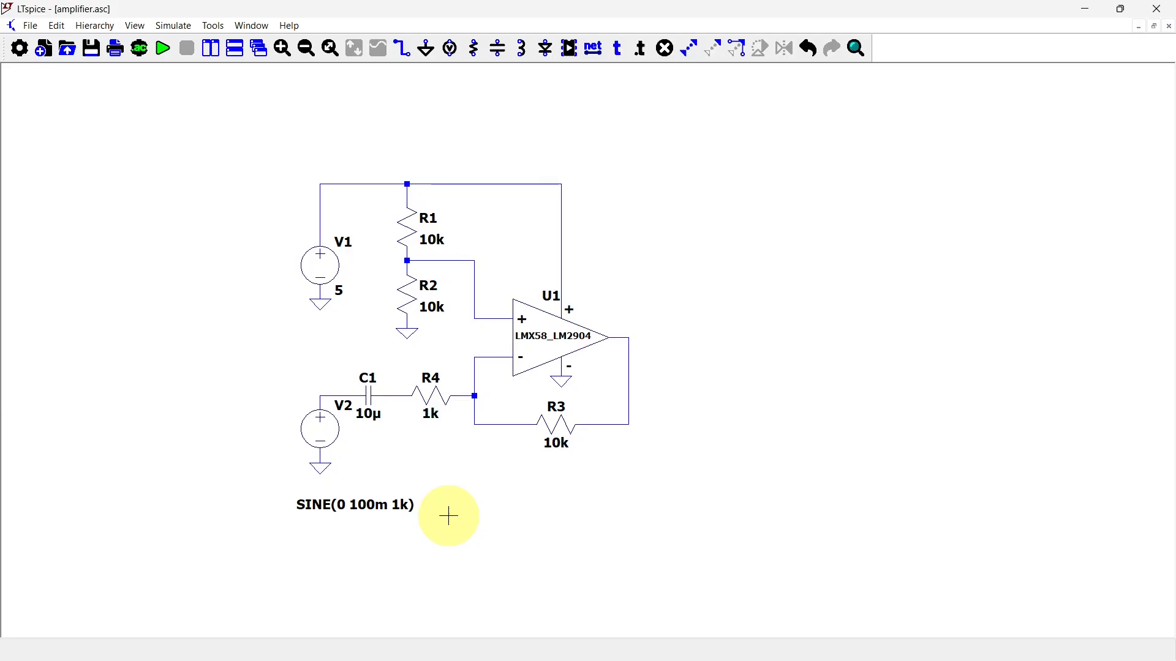
Place a diode to the right of U1 and assign it the 1N4148 model
{"action": "left_click", "coordinate": [545, 47]}
{"action": "left_click", "coordinate": [696, 309]}
{"action": "key", "text": "Escape"}
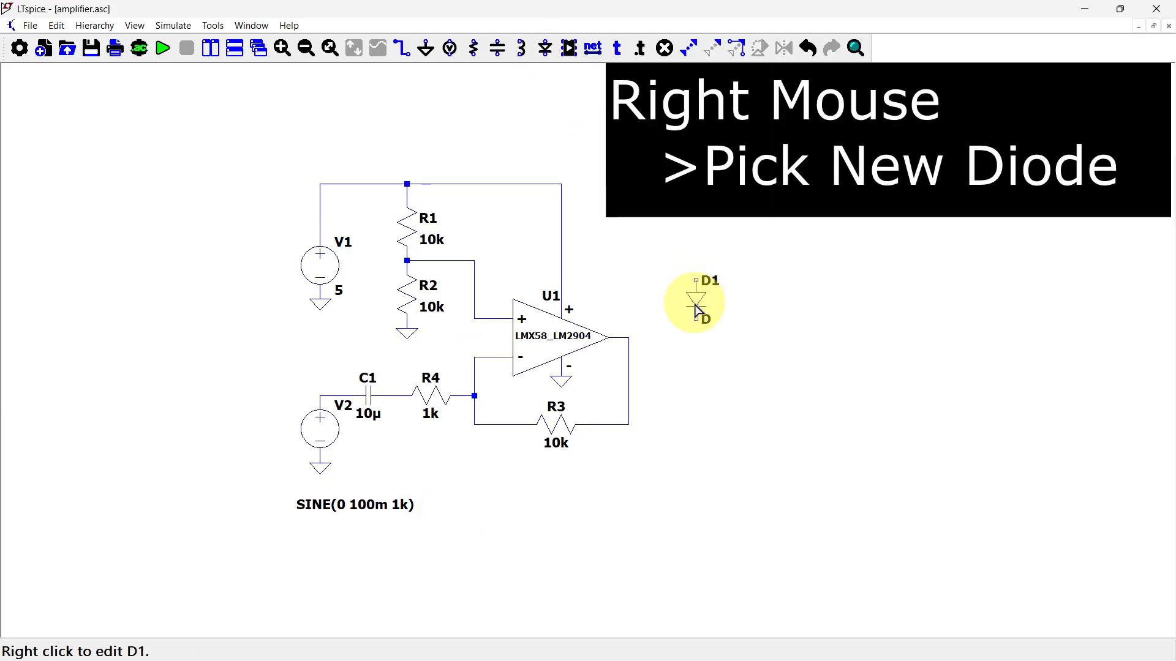
{"action": "right_click", "coordinate": [697, 310]}
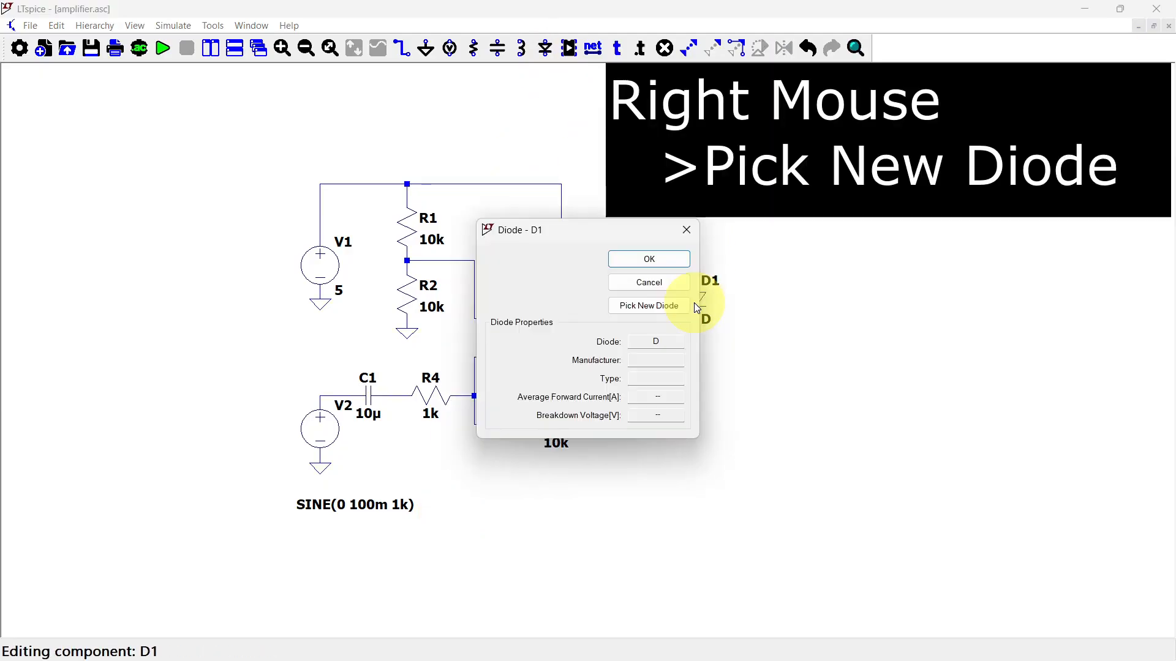
{"action": "left_click", "coordinate": [654, 305]}
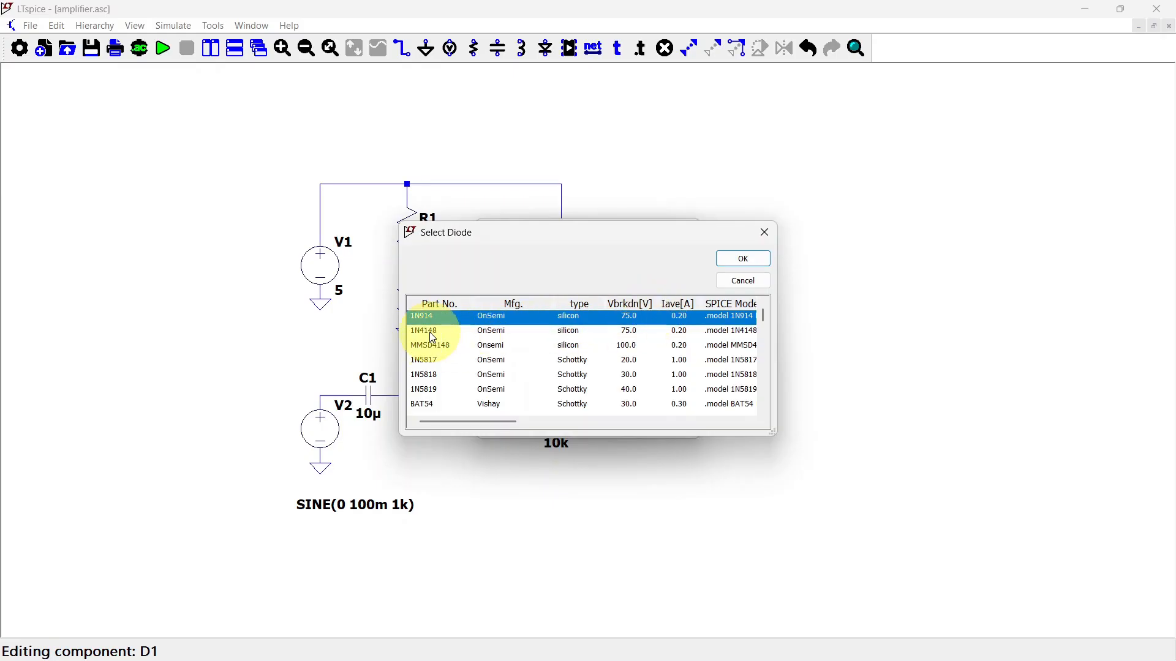
{"action": "left_click", "coordinate": [433, 333]}
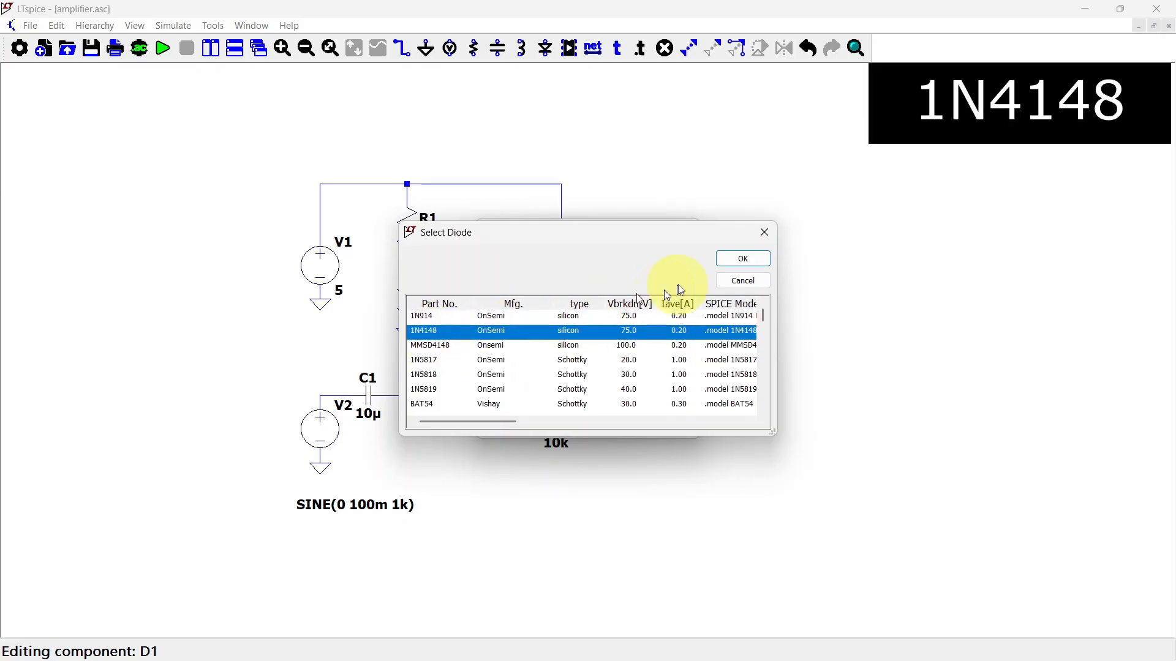
{"action": "left_click", "coordinate": [728, 258]}
Duplicate the 1N4148 diode and place the copy directly below the original
{"action": "key", "text": "F6"}
{"action": "left_click", "coordinate": [704, 304]}
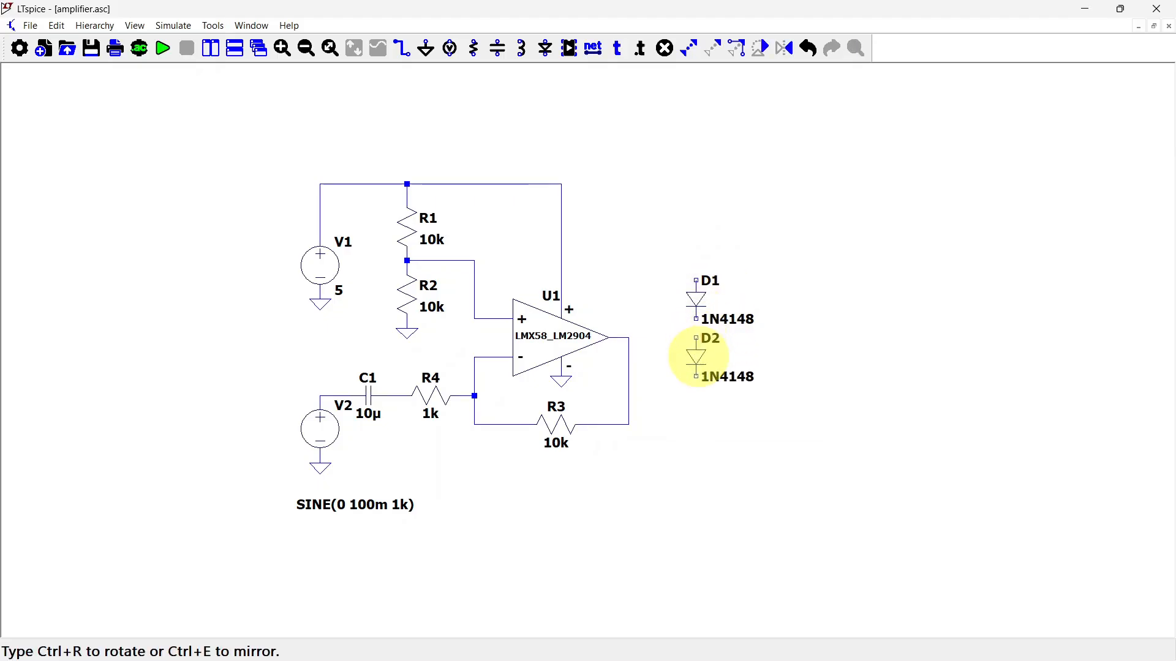
{"action": "left_click", "coordinate": [704, 381]}
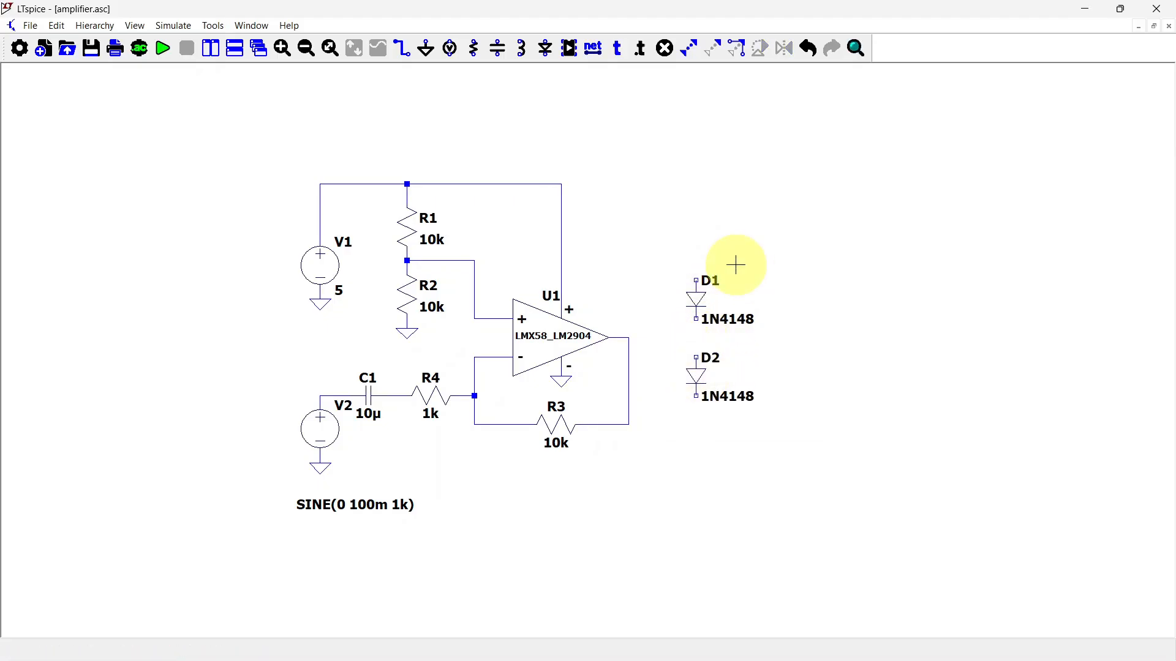
Place an npn transistor above and to the right of diode D1
{"action": "left_click", "coordinate": [569, 48]}
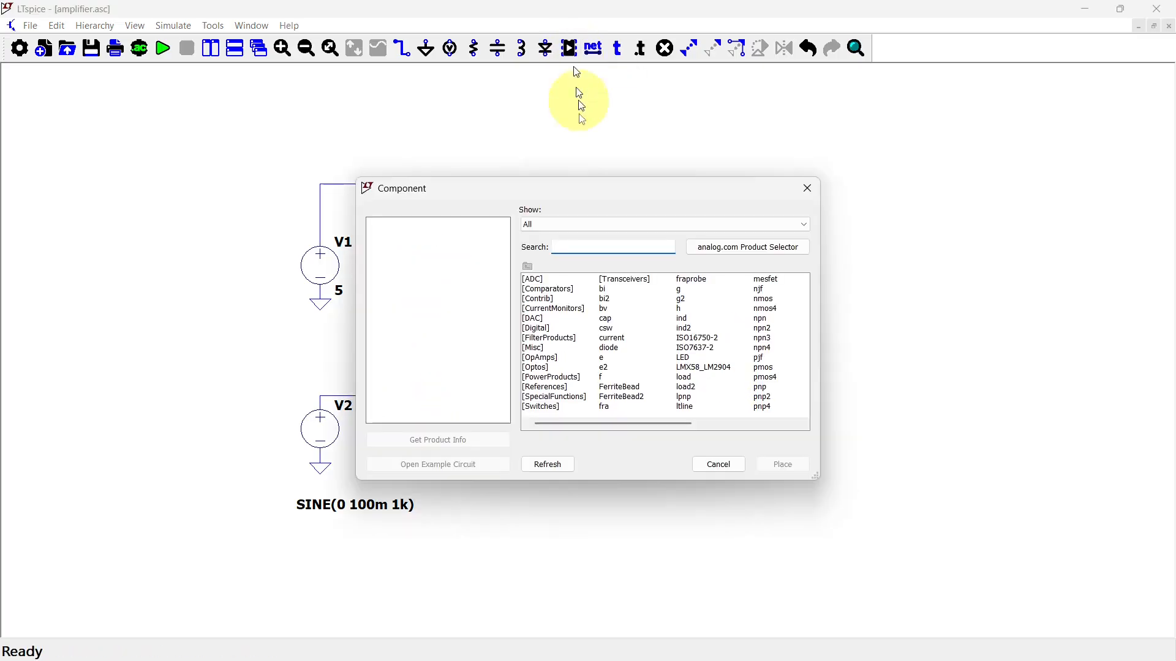
{"action": "left_click", "coordinate": [764, 322]}
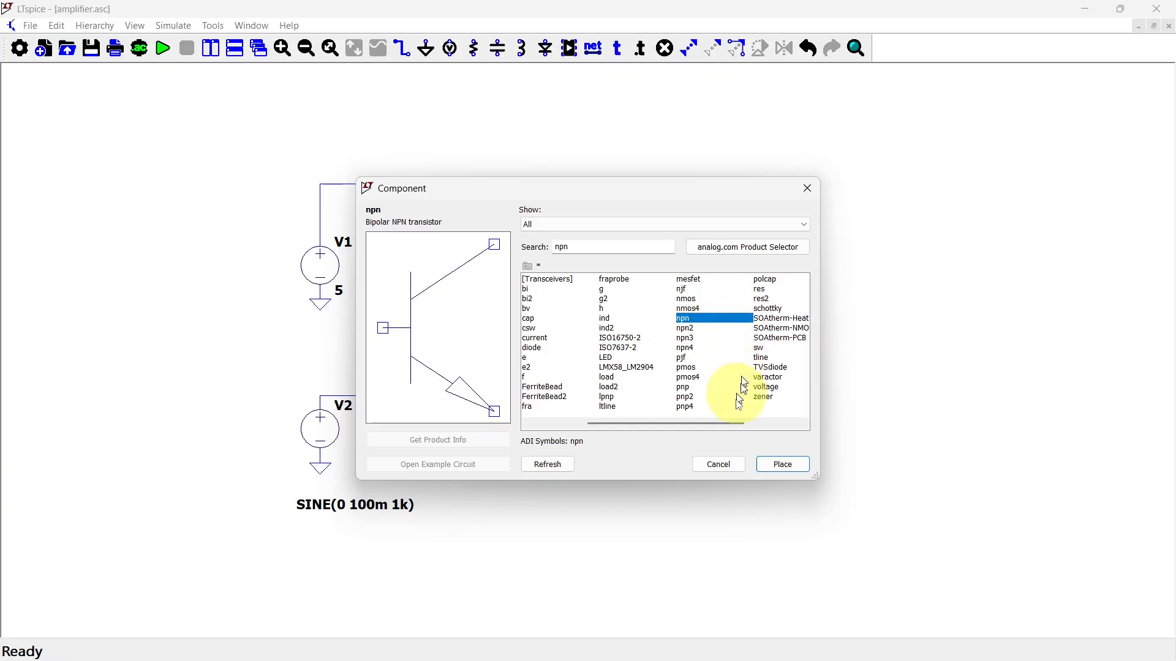
{"action": "left_click", "coordinate": [783, 467]}
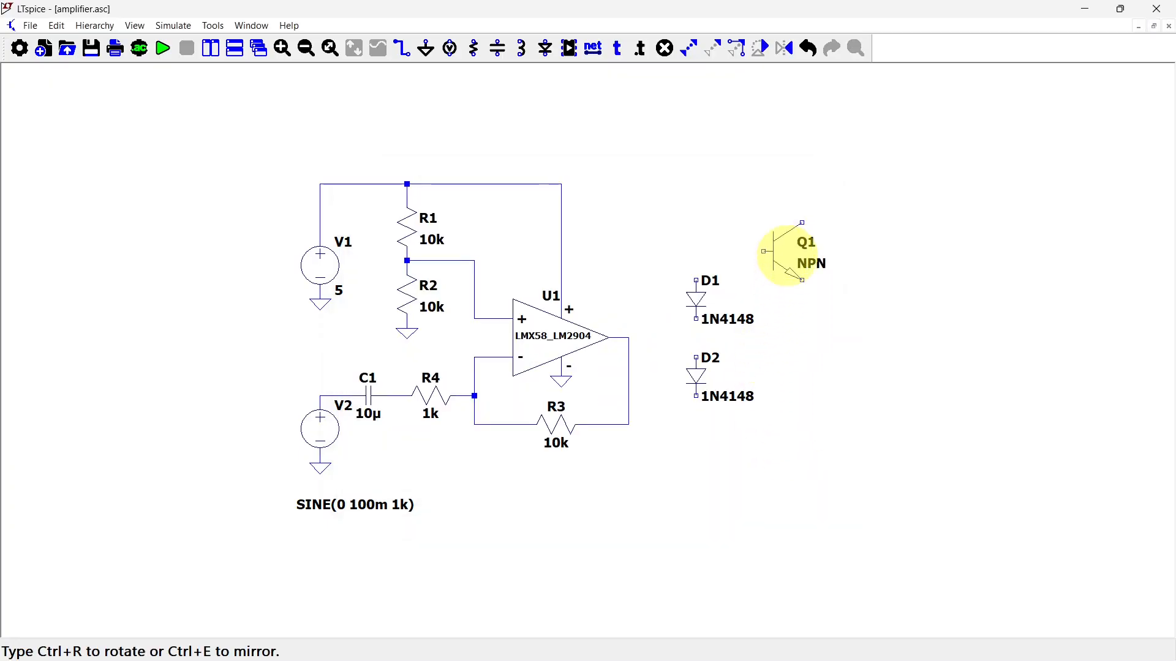
{"action": "left_click", "coordinate": [788, 255]}
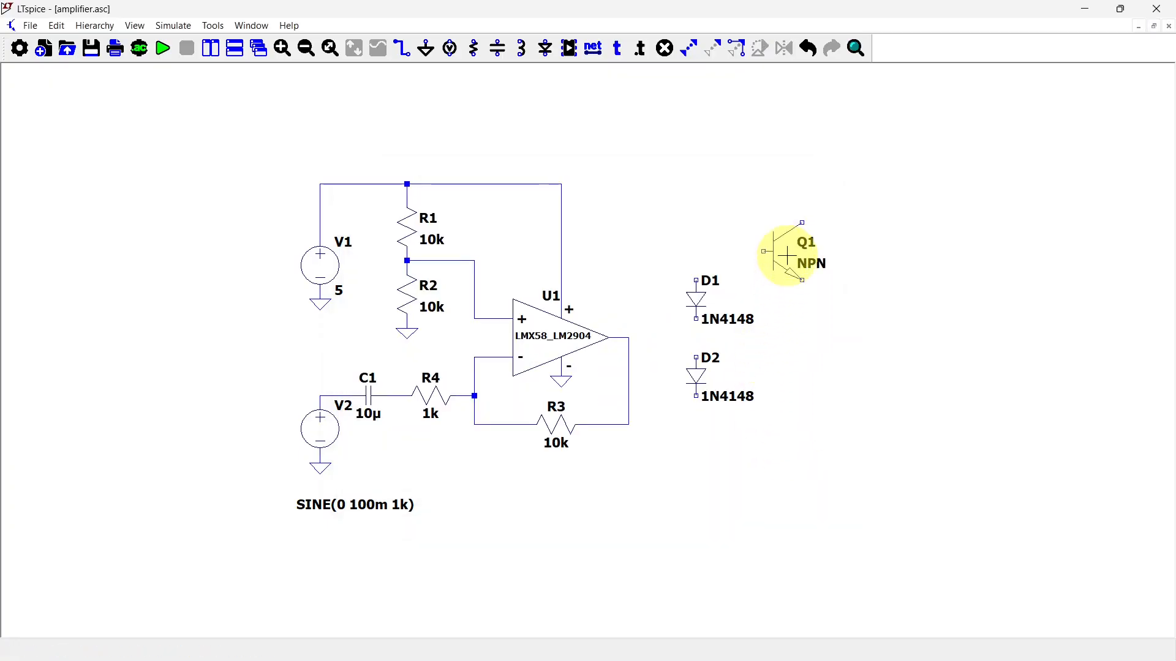
Place a pnp transistor below and to the right of diode D2
{"action": "left_click", "coordinate": [570, 49]}
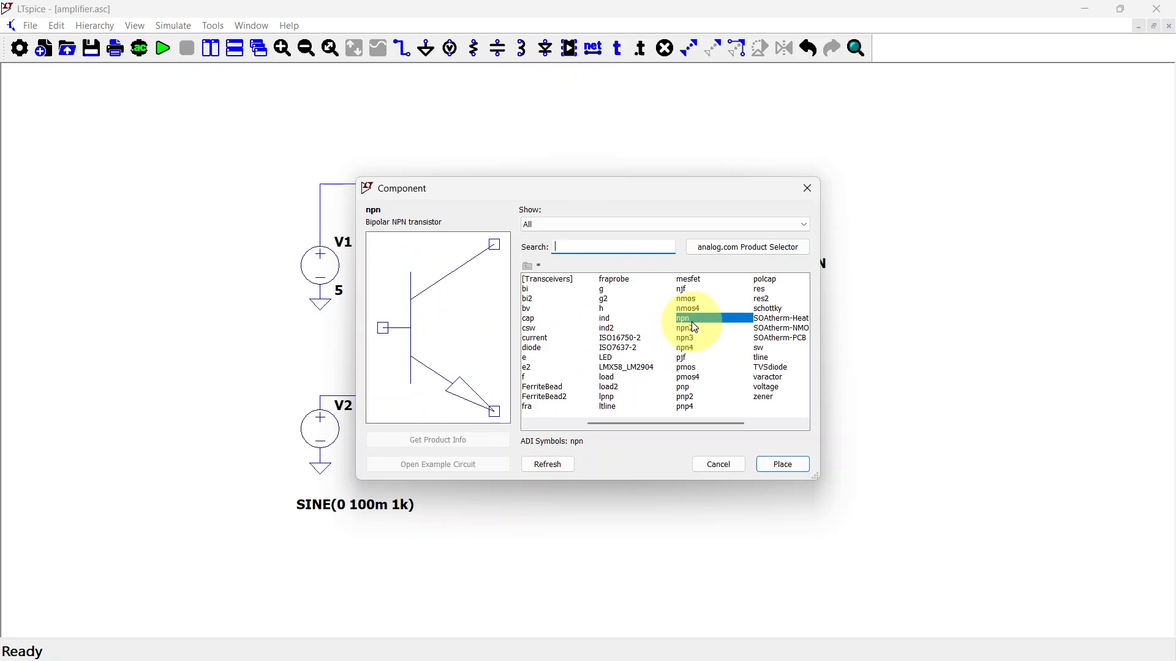
{"action": "left_click", "coordinate": [692, 392]}
{"action": "left_click", "coordinate": [776, 465]}
{"action": "left_click", "coordinate": [780, 436]}
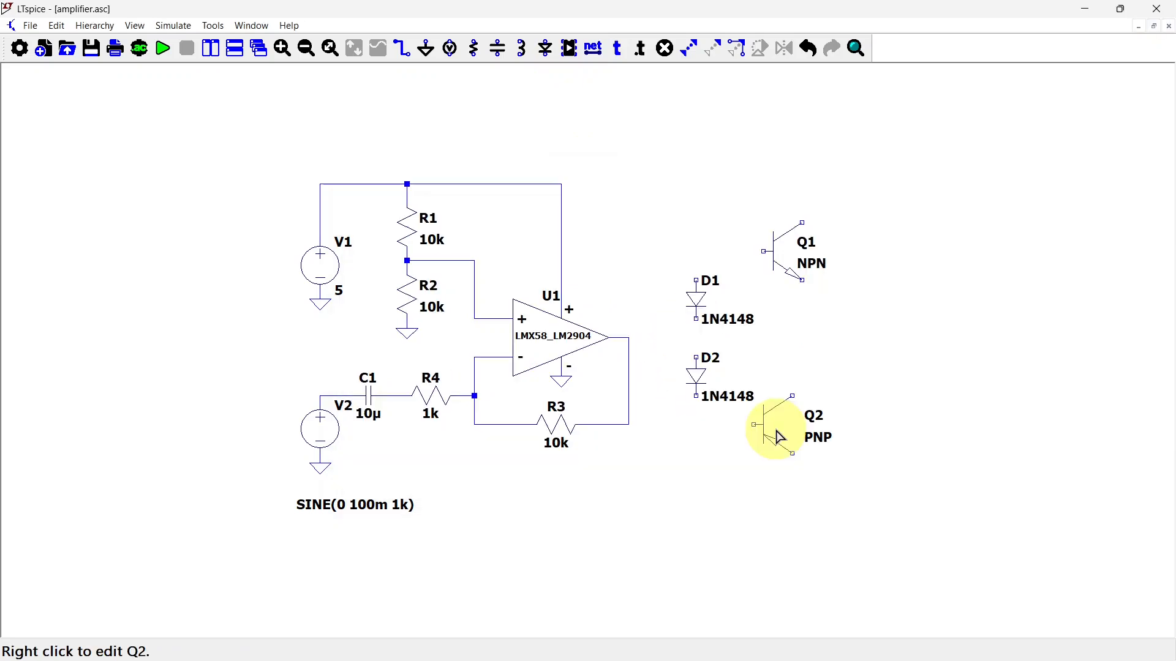
Assign the BC337-25 model to the npn transistor Q1
{"action": "right_click", "coordinate": [794, 258]}
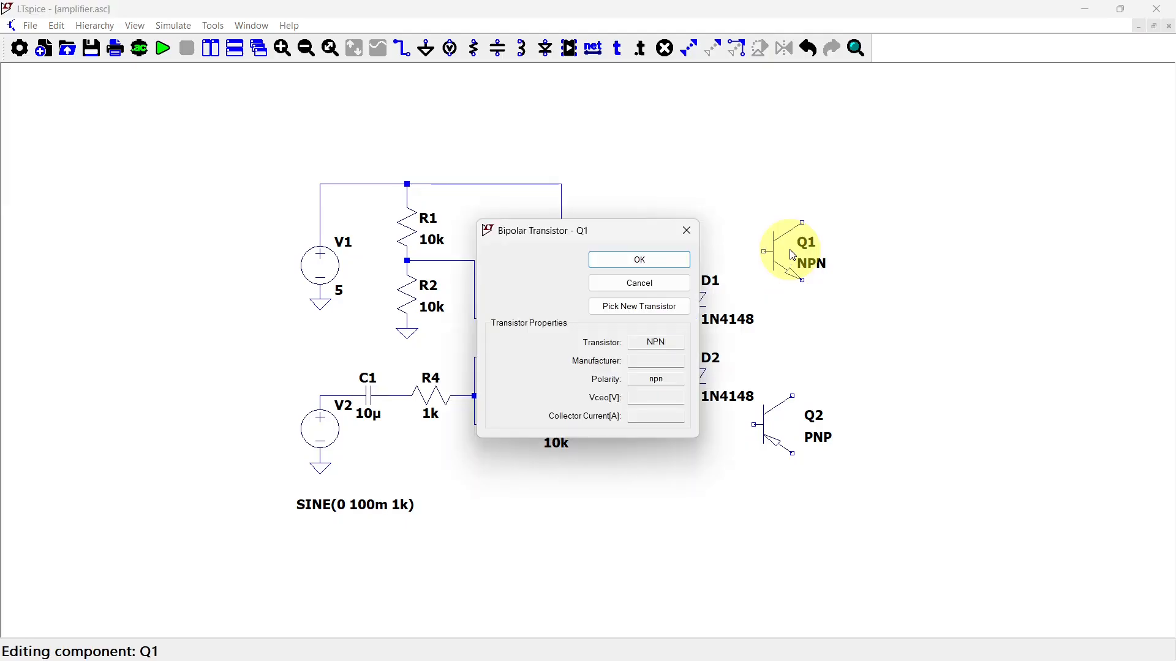
{"action": "left_click", "coordinate": [657, 310]}
{"action": "scroll", "coordinate": [451, 362], "scroll_direction": "down", "scroll_amount": 6}
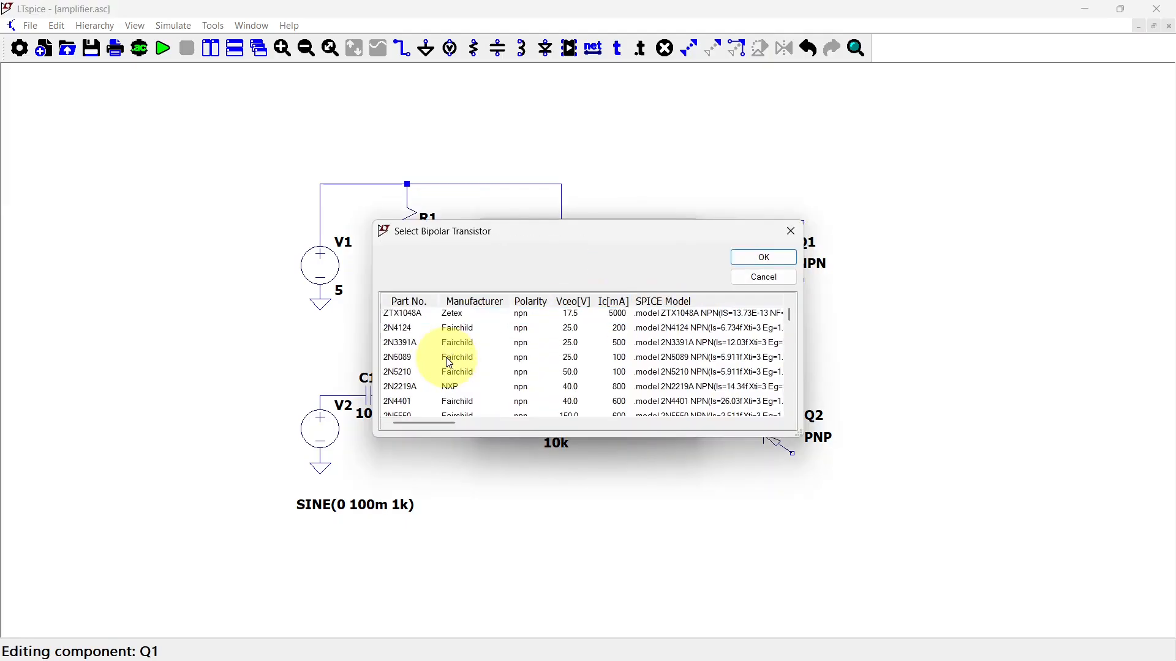
{"action": "scroll", "coordinate": [449, 362], "scroll_direction": "down", "scroll_amount": 1}
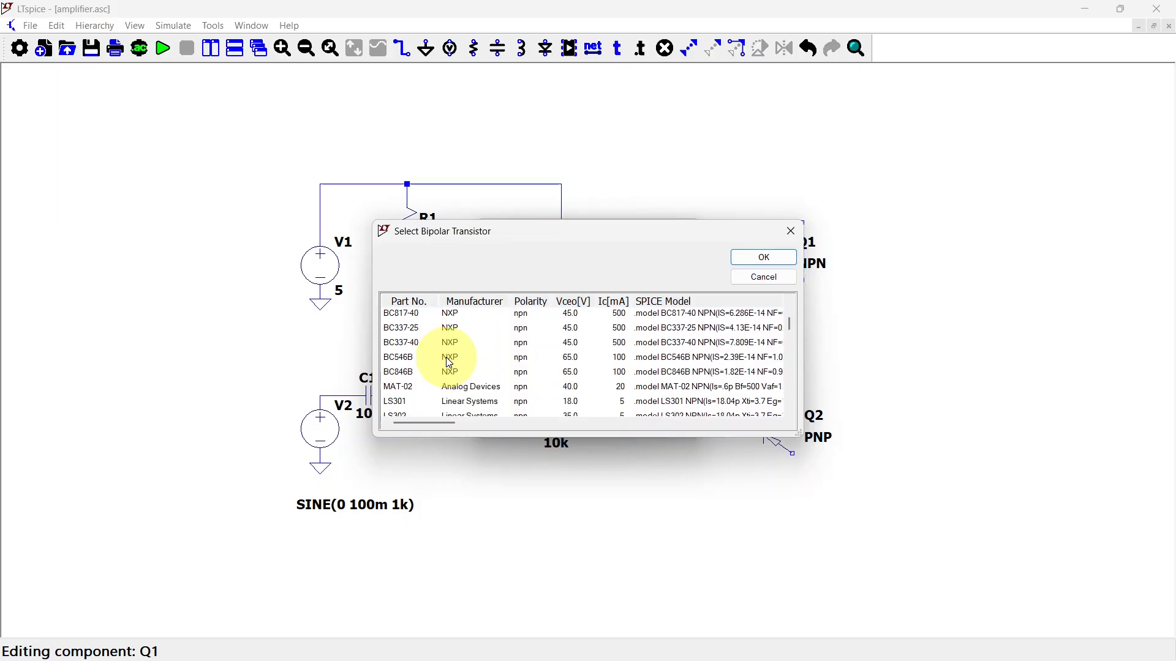
{"action": "left_click", "coordinate": [409, 333]}
{"action": "left_click", "coordinate": [765, 258]}
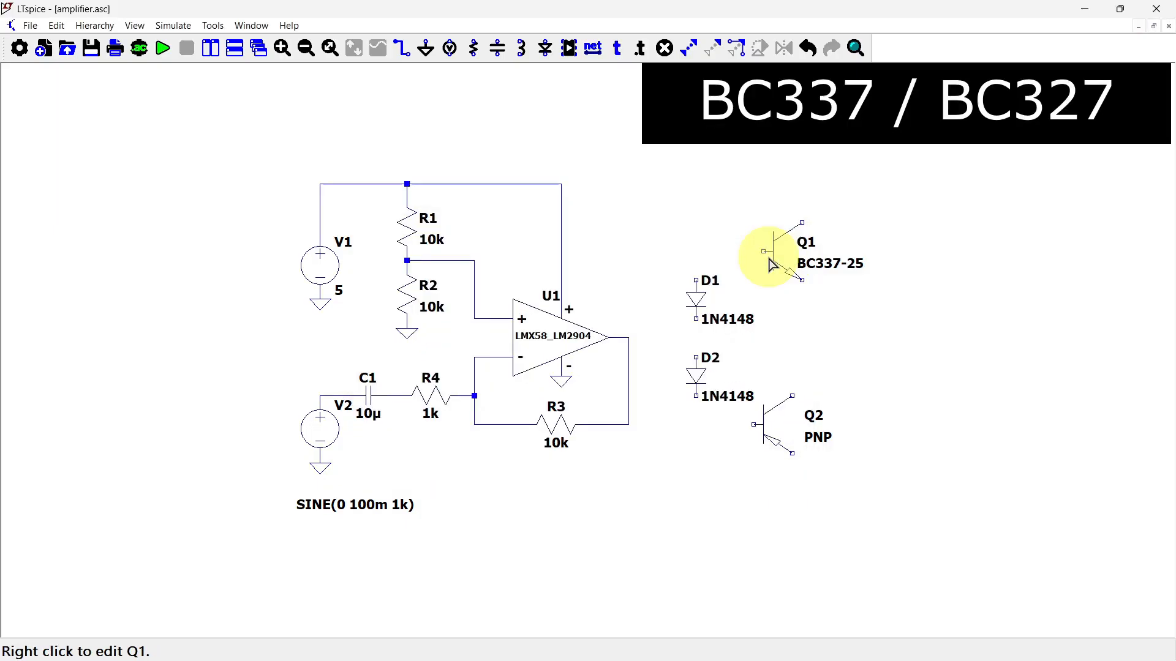
Assign the BC327-25 model to the pnp transistor Q2
{"action": "right_click", "coordinate": [784, 409]}
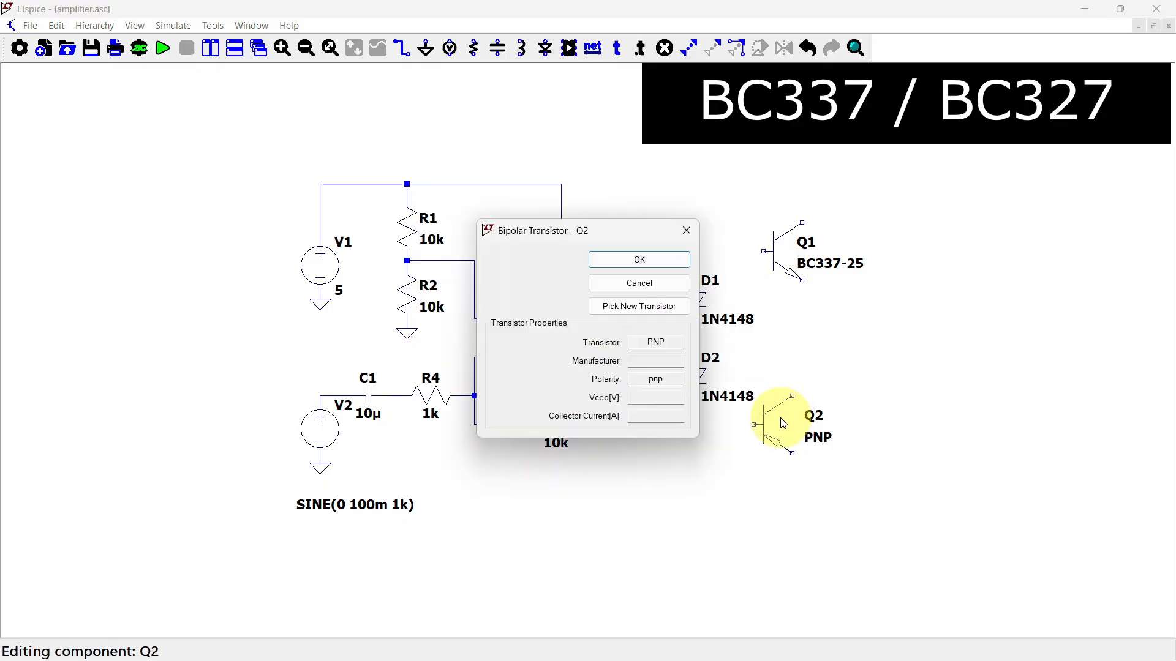
{"action": "left_click", "coordinate": [664, 312]}
{"action": "scroll", "coordinate": [421, 375], "scroll_direction": "down", "scroll_amount": 3}
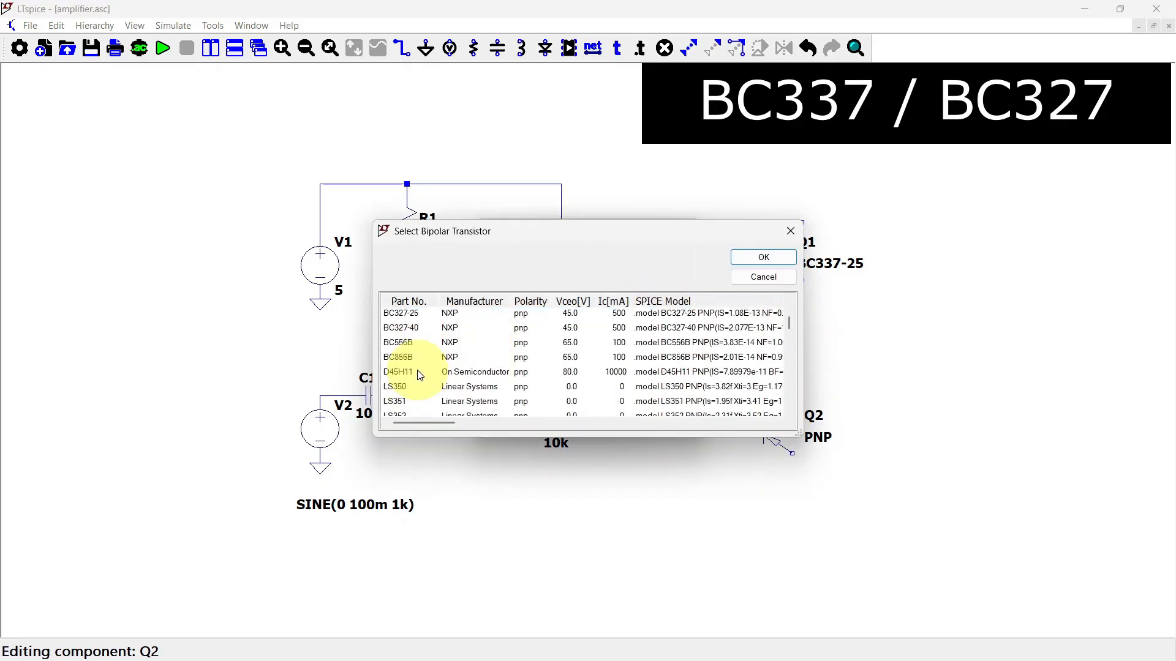
{"action": "left_click", "coordinate": [407, 313]}
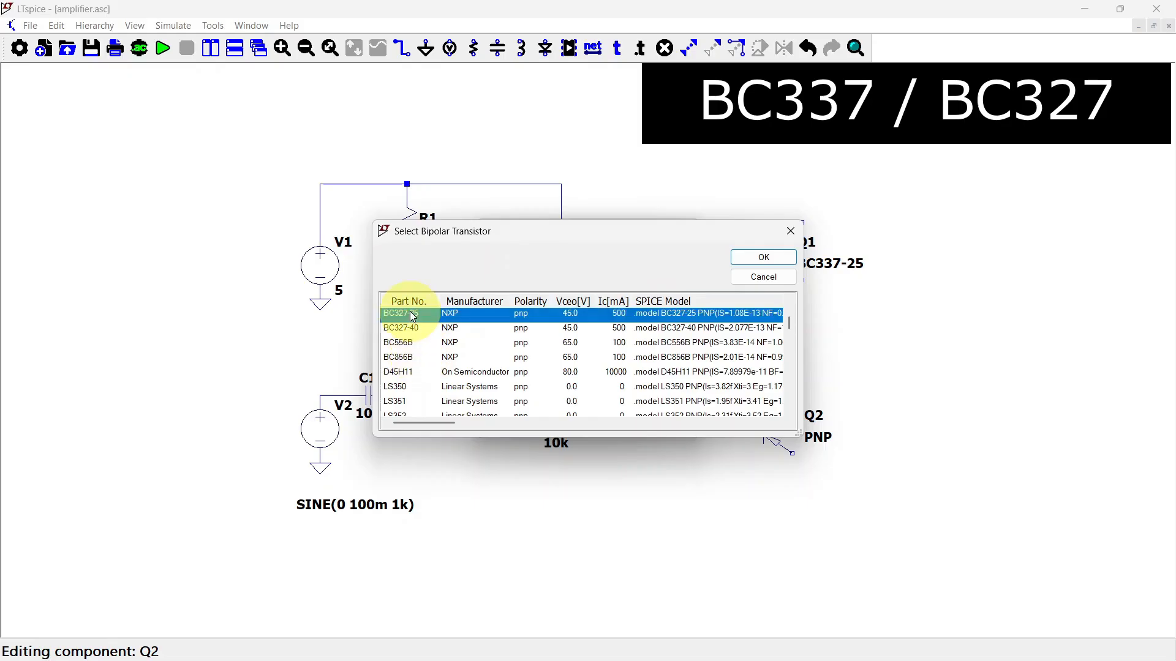
{"action": "left_click", "coordinate": [758, 258]}
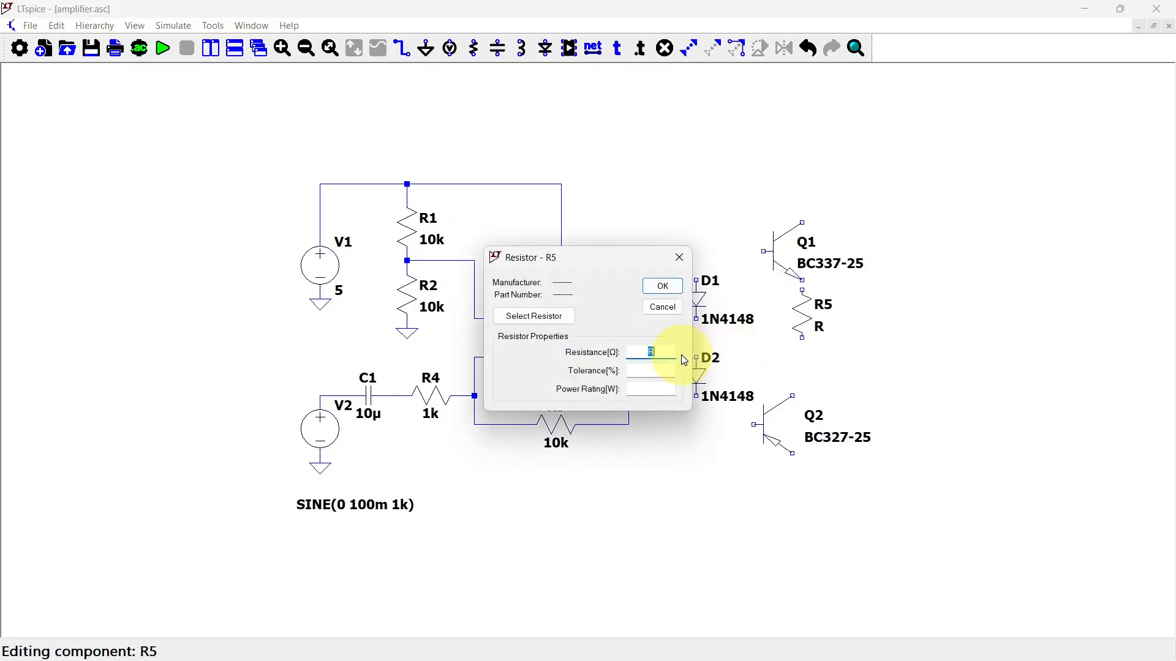
Set the resistance of R5, below Q1's emitter, to 1 ohm
{"action": "type", "text": "1"}
{"action": "left_click", "coordinate": [683, 287]}
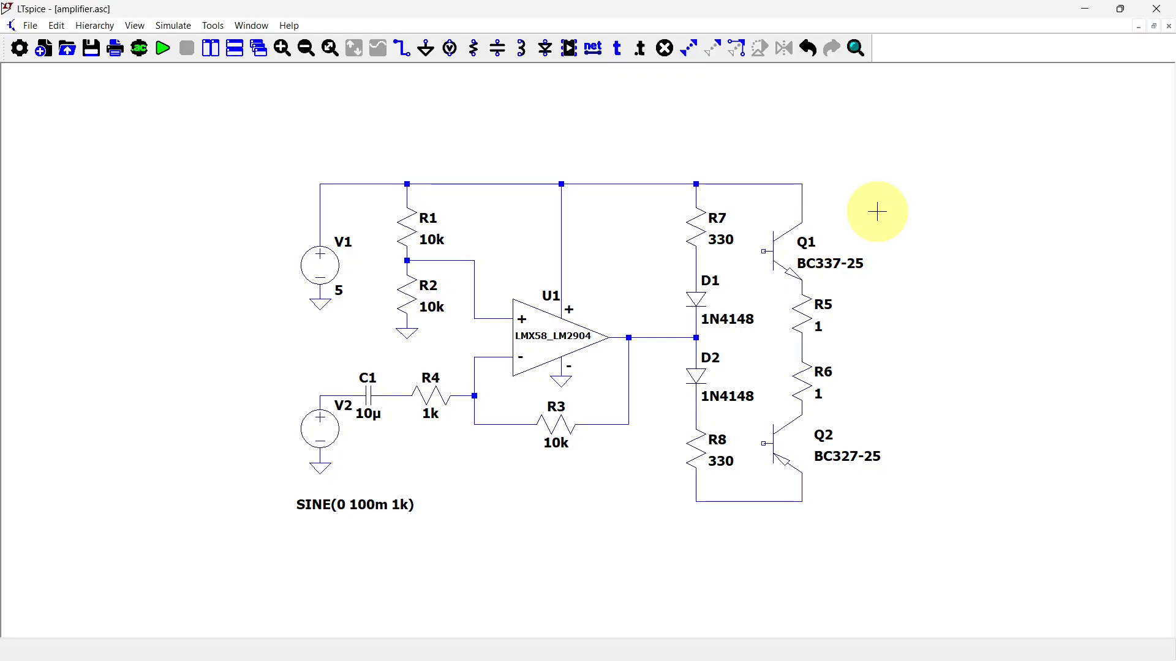
Shift R8 and Q2 downward with their wires attached to make room for the base connection
{"action": "key", "text": "s"}
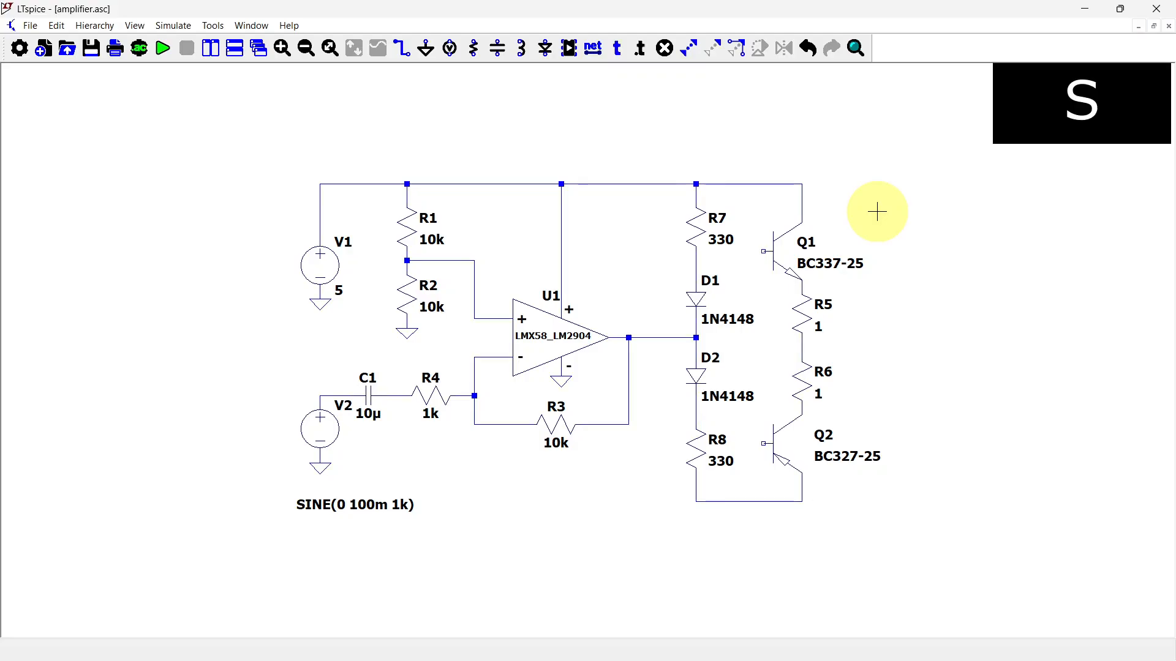
{"action": "left_click_drag", "start_coordinate": [660, 406], "coordinate": [879, 530]}
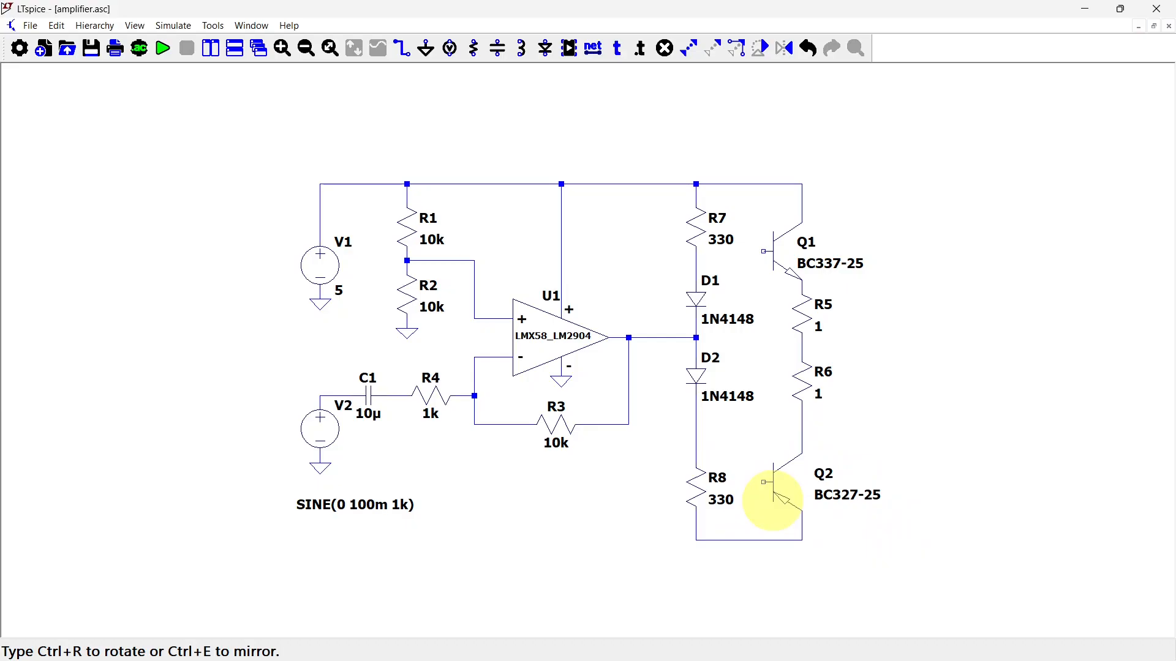
{"action": "left_click", "coordinate": [879, 322]}
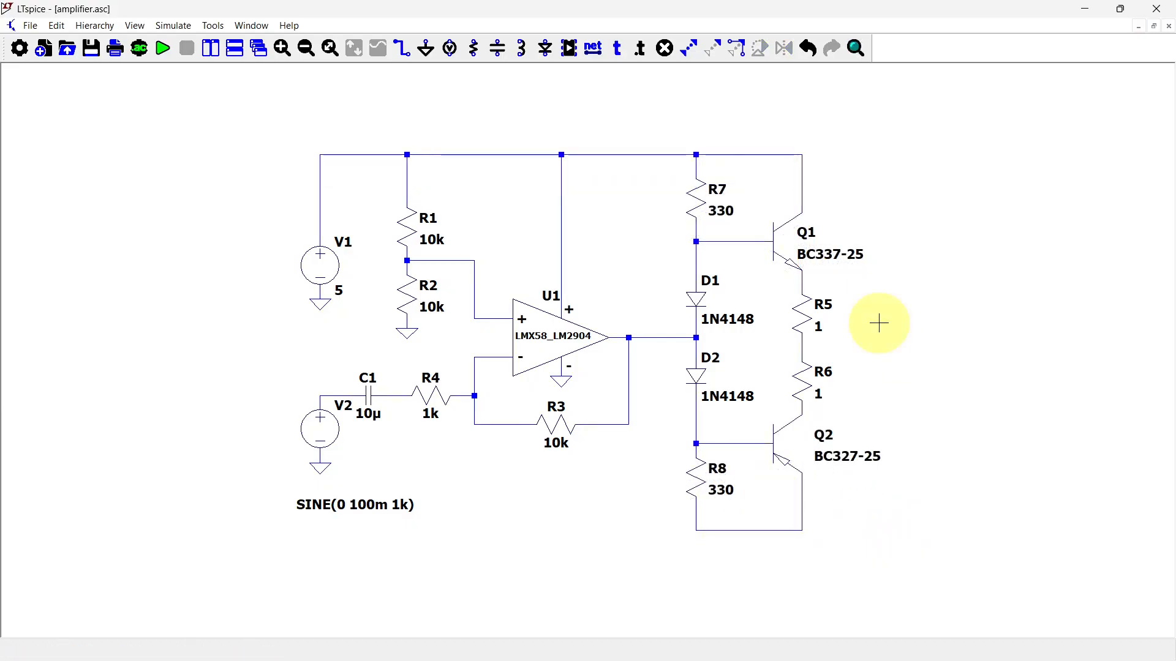
Duplicate capacitor C1, place the copy beside the junction of R5 and R6, and set its capacitance to 470u
{"action": "key", "text": "ctrl+c"}
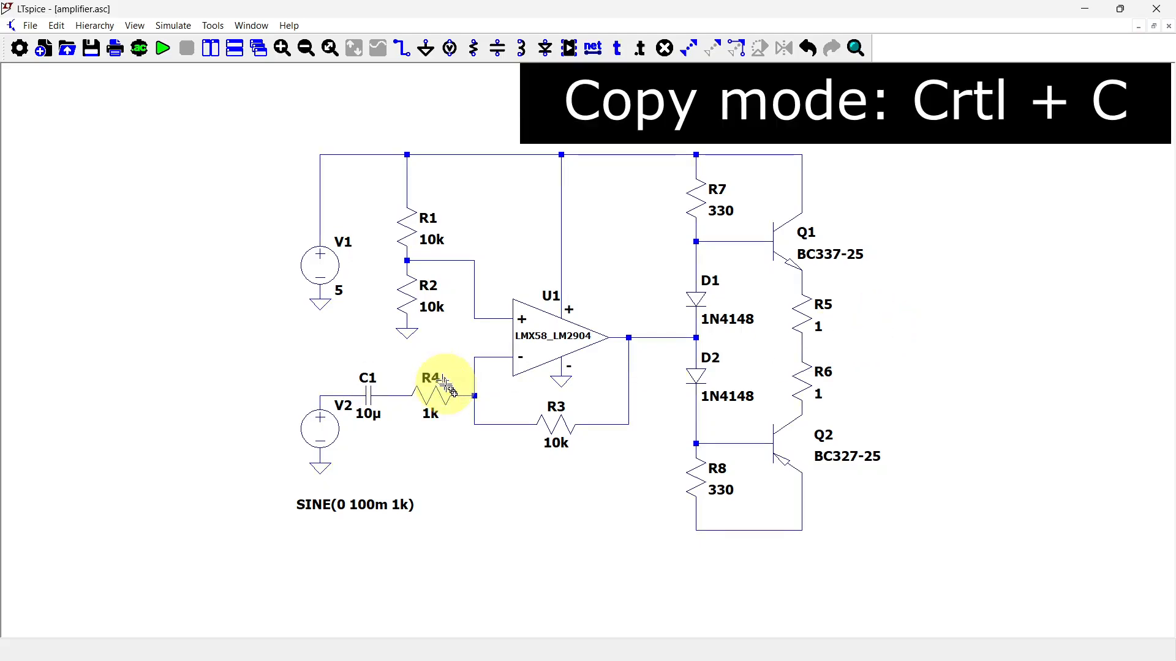
{"action": "left_click", "coordinate": [371, 395]}
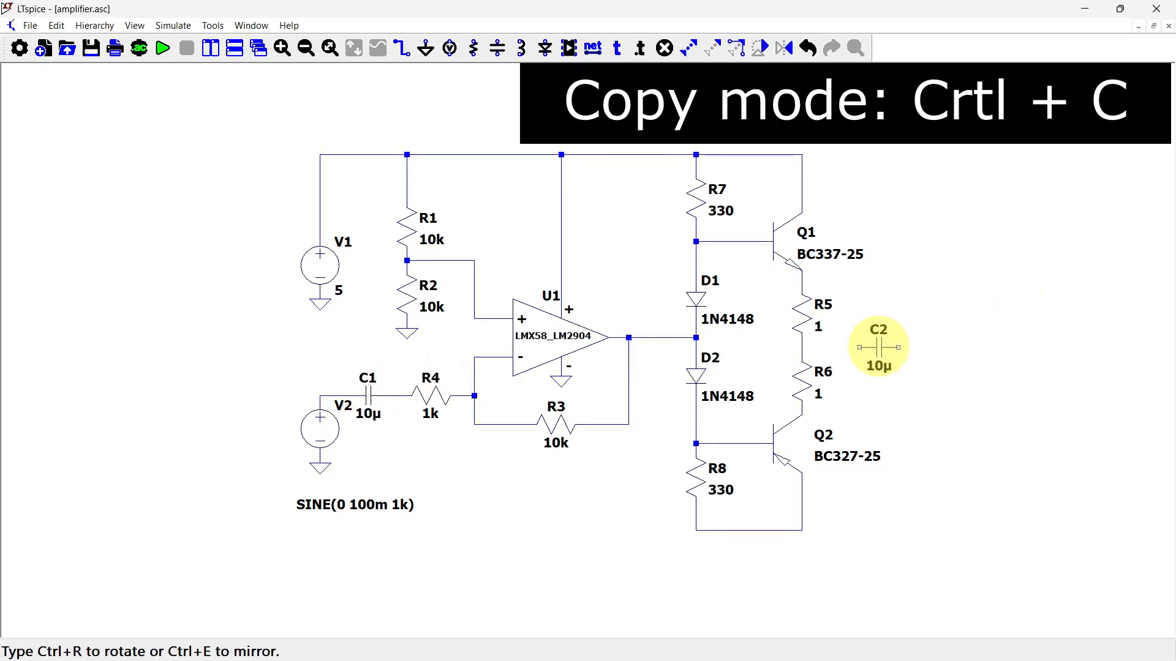
{"action": "left_click", "coordinate": [878, 348]}
{"action": "right_click", "coordinate": [879, 348]}
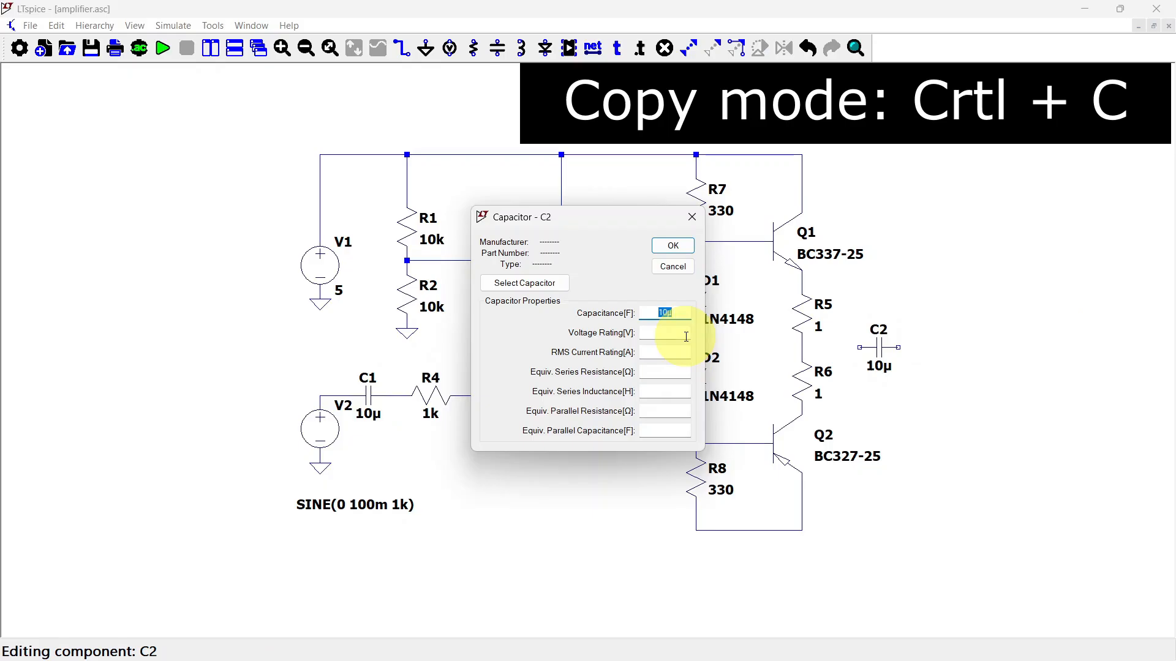
{"action": "type", "text": "470u"}
{"action": "key", "text": "Return"}
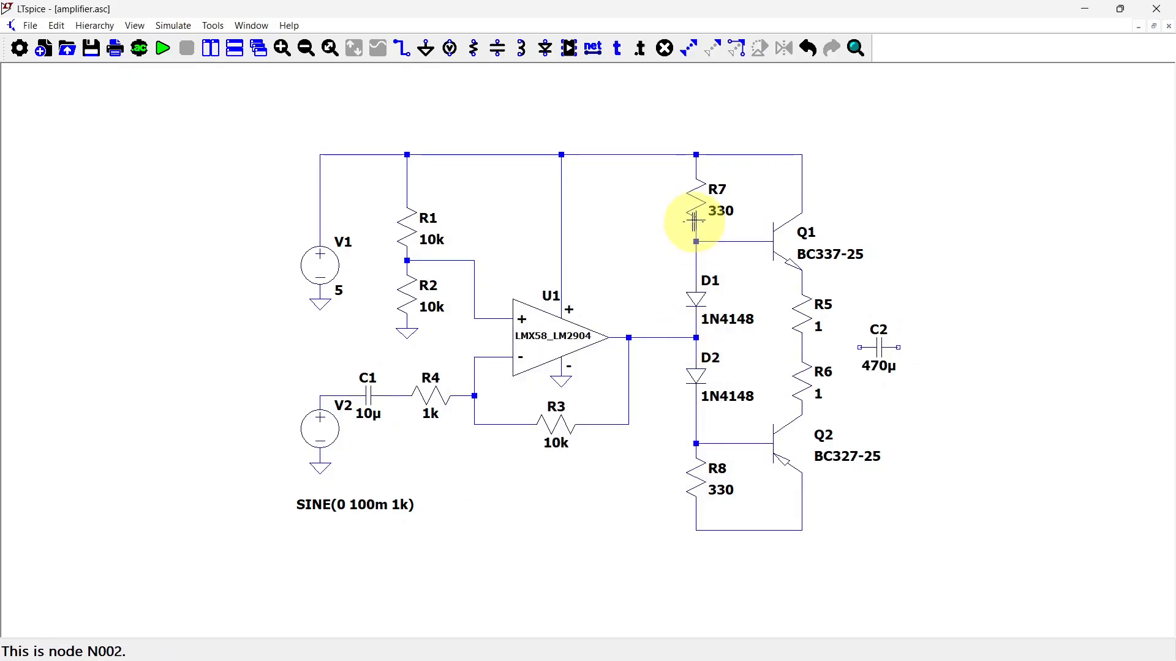
Duplicate resistor R7, place the copy below and to the right of C2, and set its resistance to 8 ohms
{"action": "key", "text": "ctrl+c"}
{"action": "left_click", "coordinate": [690, 202]}
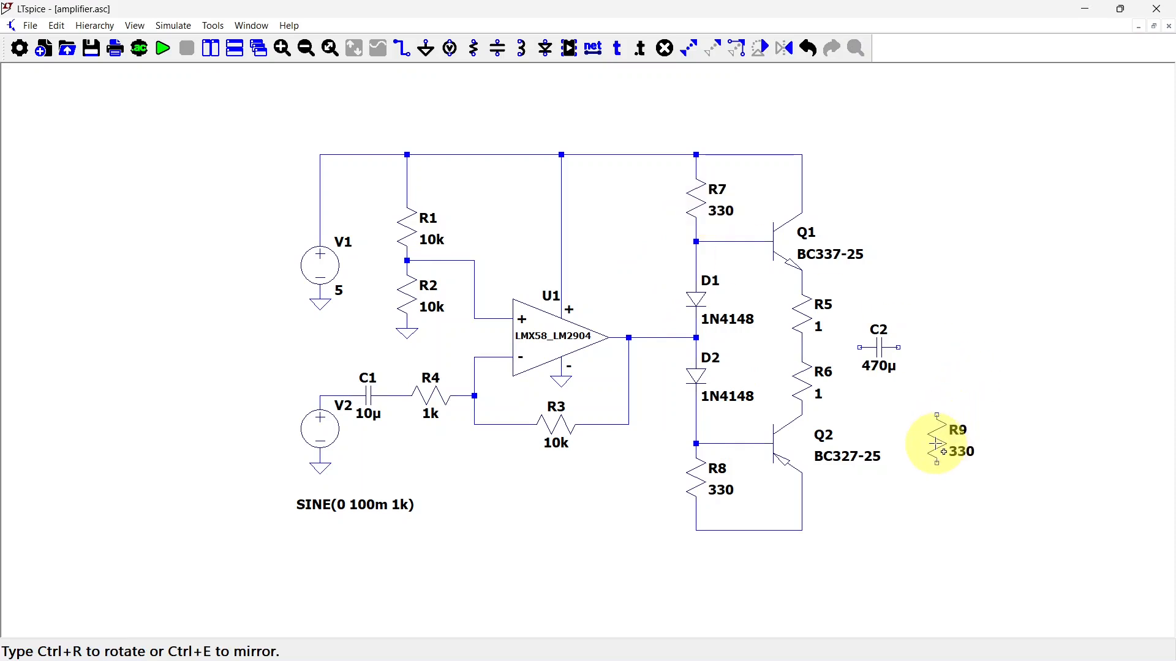
{"action": "left_click", "coordinate": [938, 445]}
{"action": "right_click", "coordinate": [938, 446]}
{"action": "type", "text": "8"}
{"action": "left_click", "coordinate": [668, 284]}
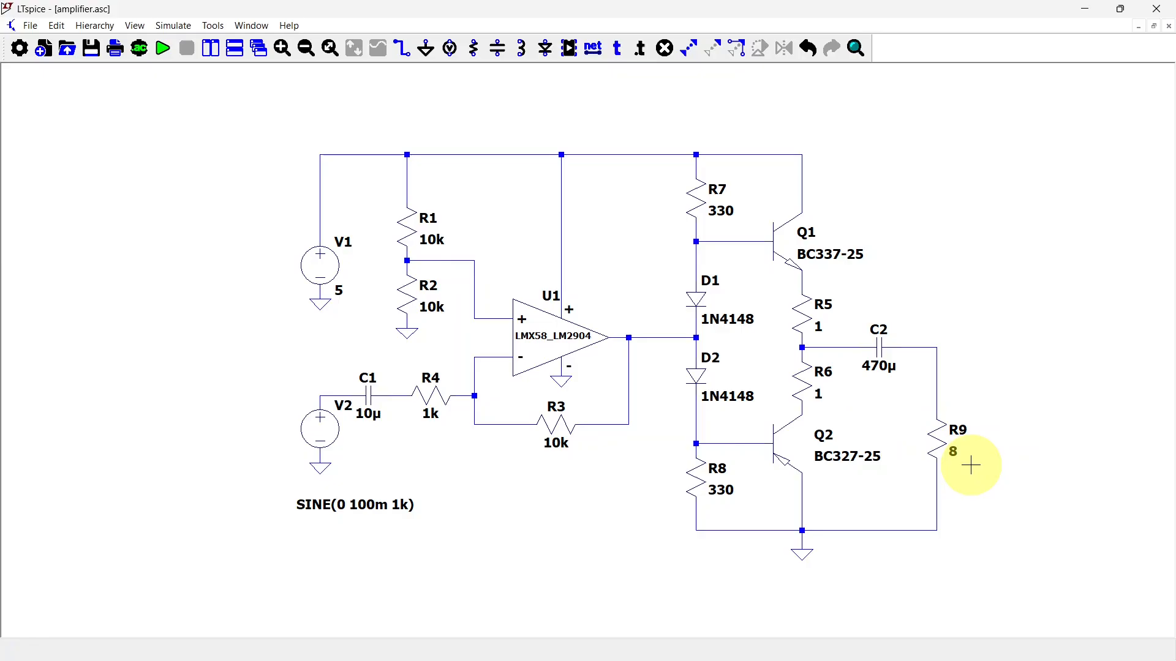
Rename the 8 ohm load resistor R9 to Speaker
{"action": "right_click", "coordinate": [963, 435]}
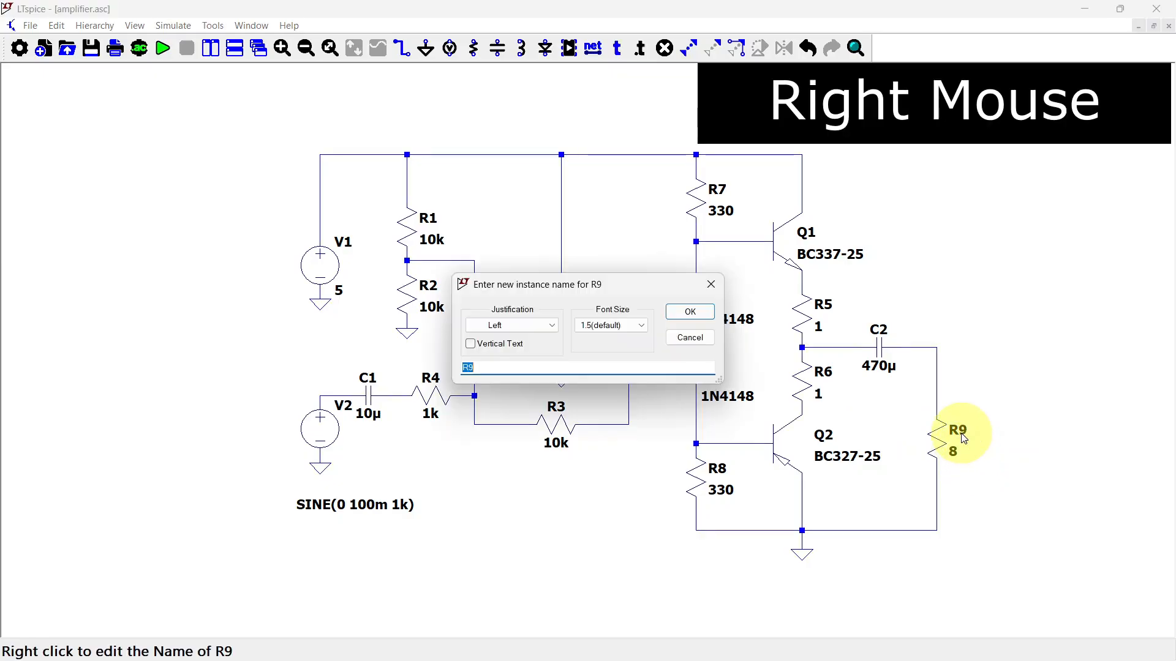
{"action": "type", "text": "Speaker"}
{"action": "left_click", "coordinate": [690, 312]}
{"action": "key", "text": "c"}
{"action": "key", "text": "Escape"}
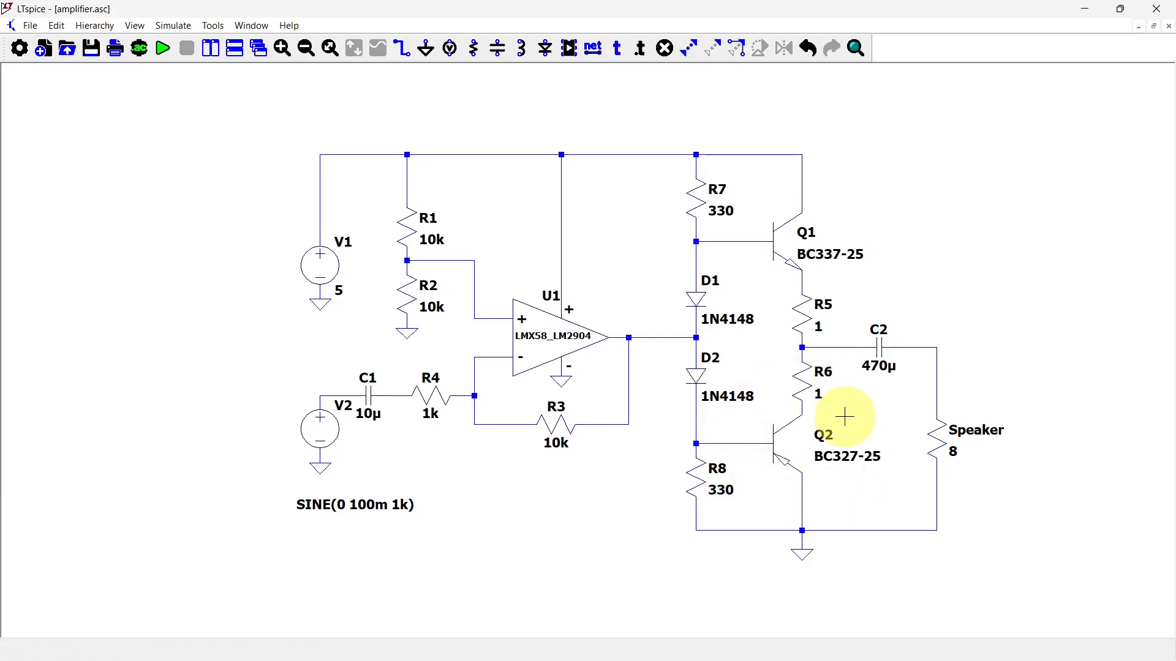
Flip transistor Q2 vertically so its emitter faces R6, and put it back in its place in the circuit
{"action": "key", "text": "m"}
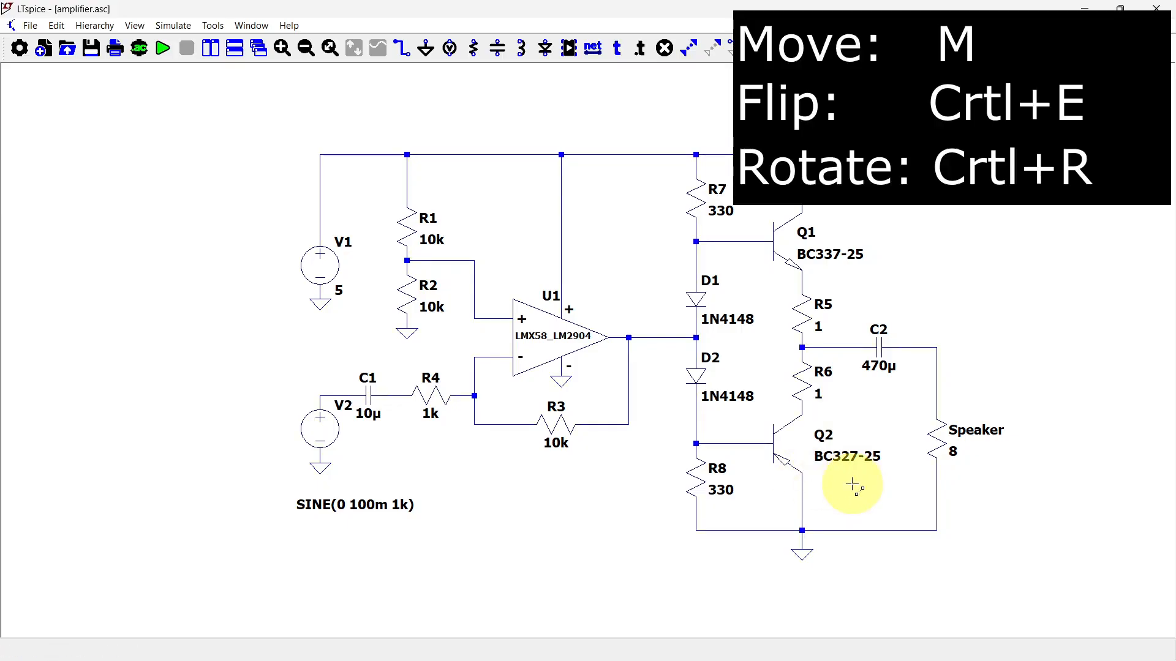
{"action": "left_click", "coordinate": [791, 447]}
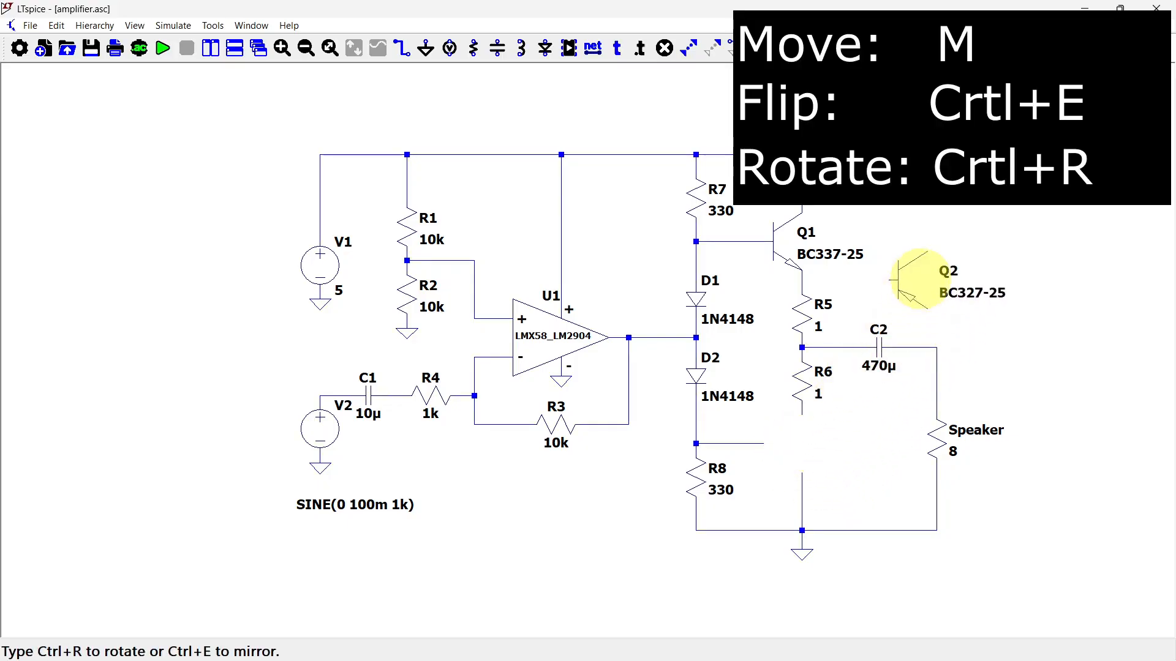
{"action": "key", "text": "ctrl+e"}
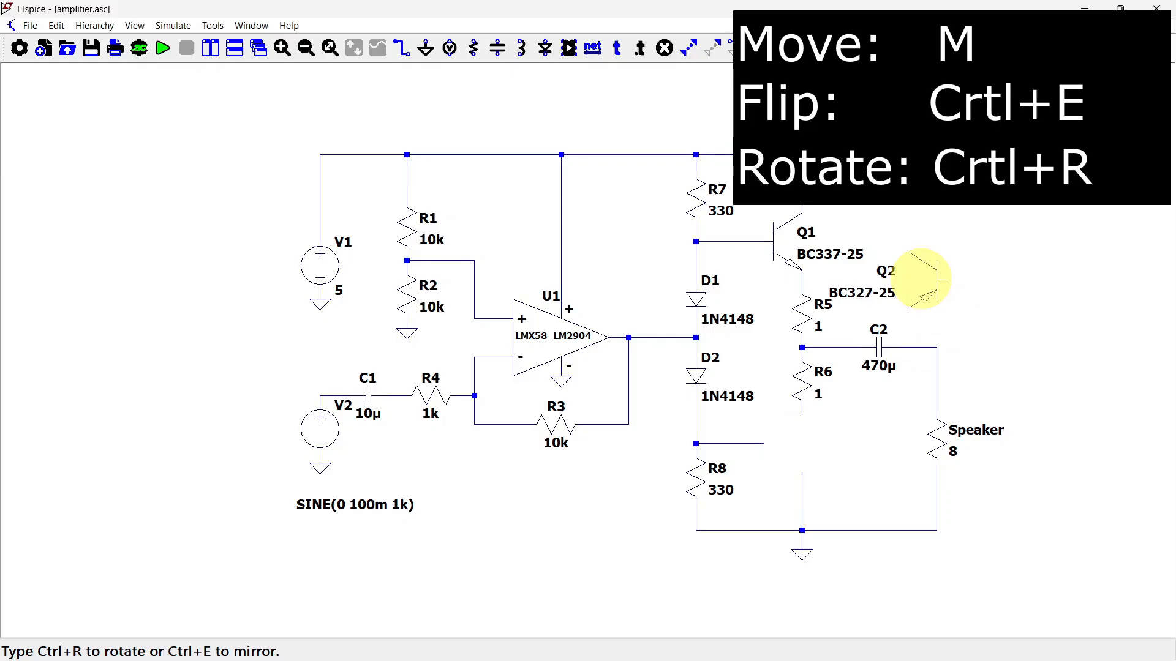
{"action": "key", "text": "ctrl+r"}
{"action": "key", "text": "ctrl+r"}
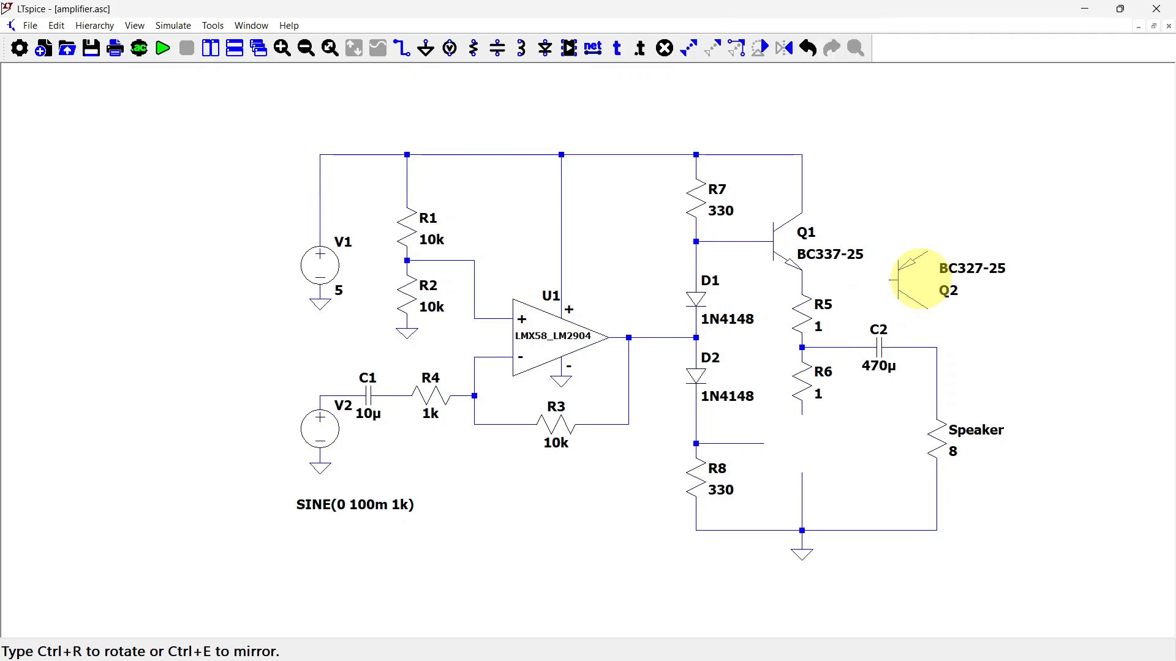
{"action": "left_click", "coordinate": [795, 433]}
{"action": "scroll", "coordinate": [848, 404], "scroll_direction": "up", "scroll_amount": 1}
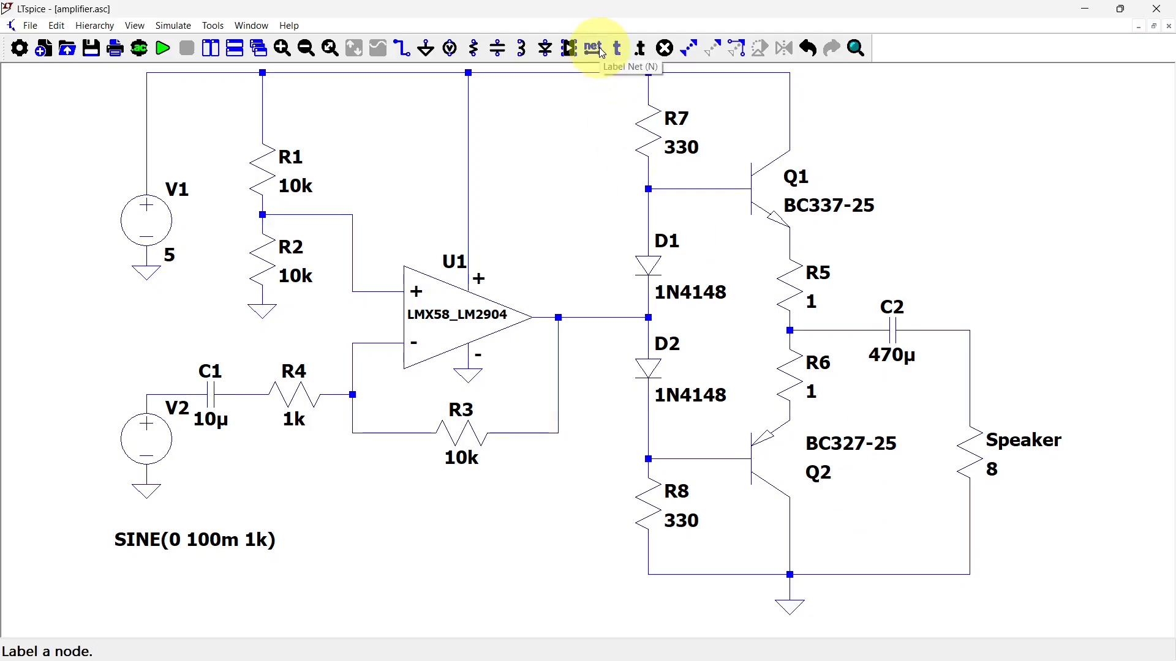
Label the net between source V2 and capacitor C1 as Vin
{"action": "key", "text": "n"}
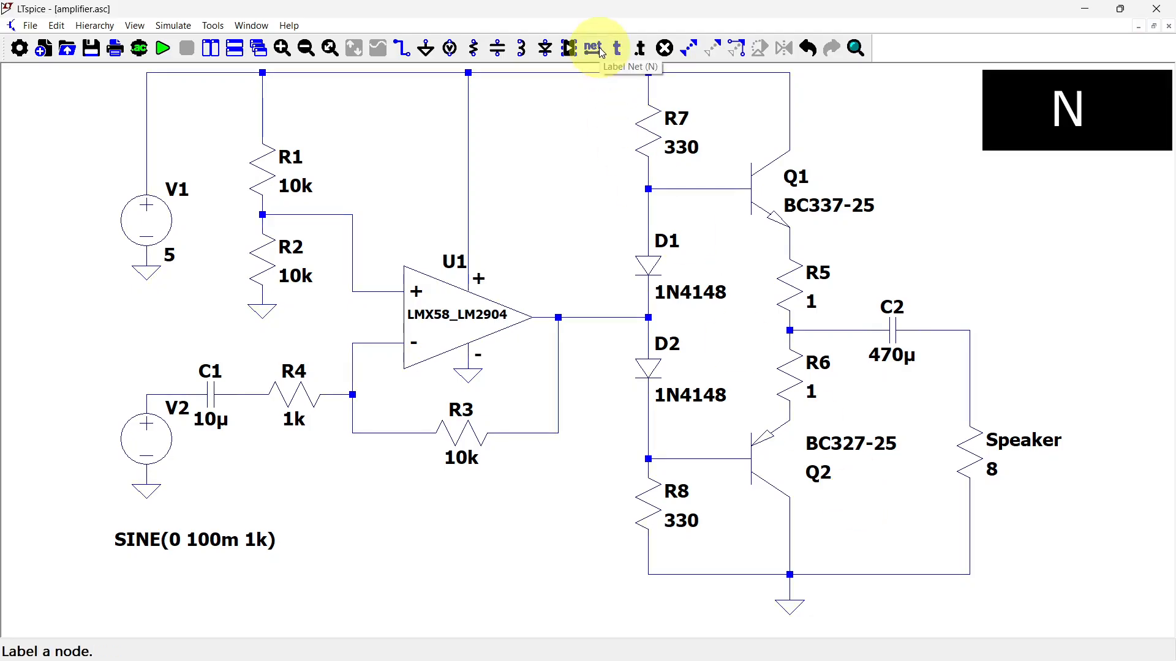
{"action": "left_click", "coordinate": [601, 52]}
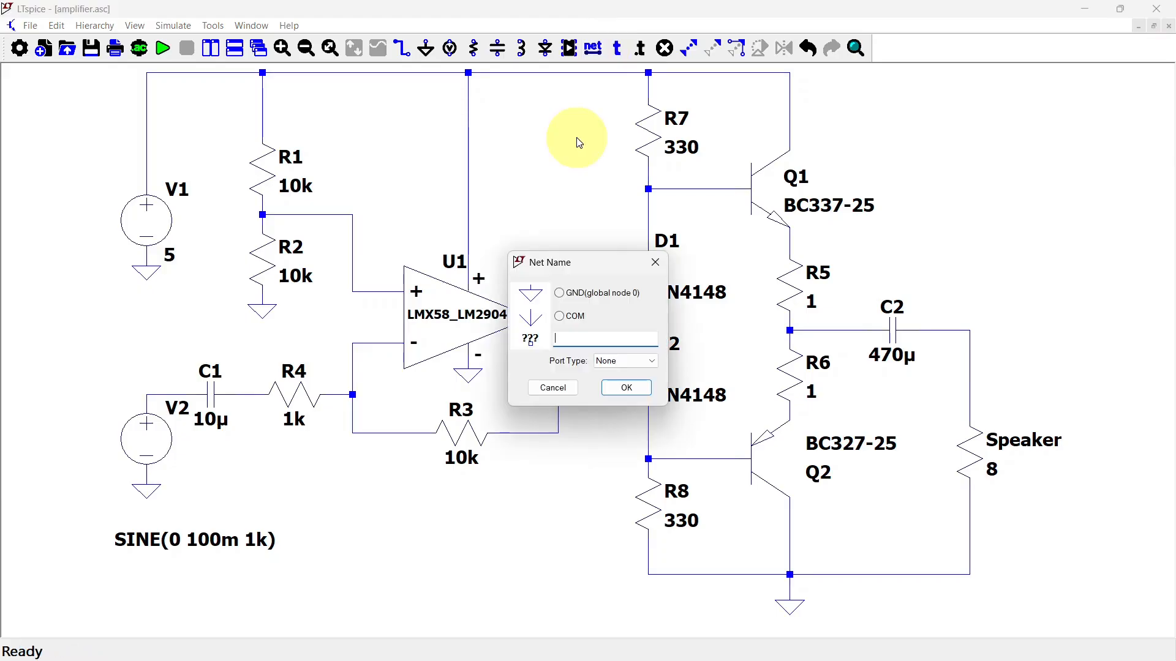
{"action": "type", "text": "Vin"}
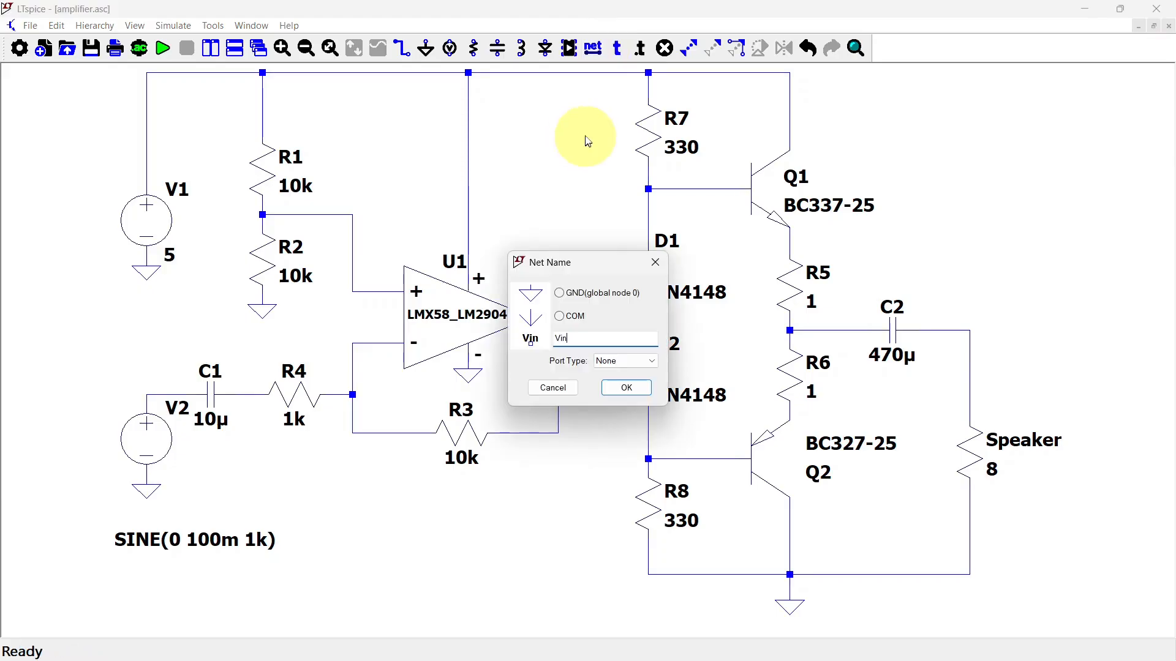
{"action": "left_click", "coordinate": [625, 388]}
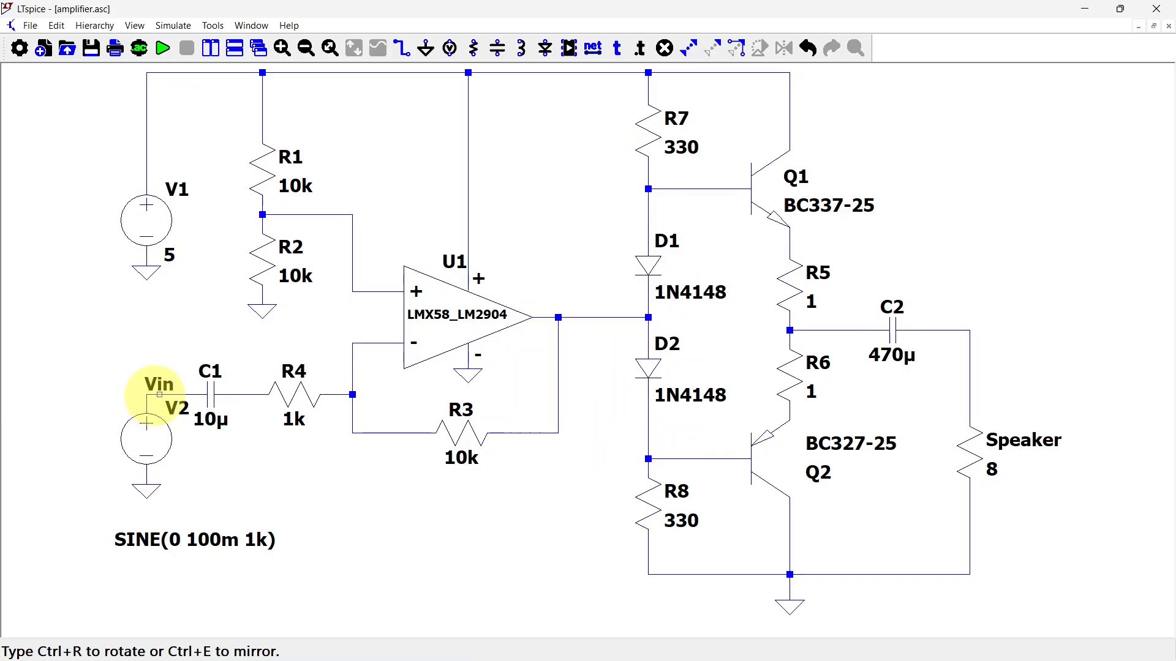
{"action": "left_click", "coordinate": [160, 393]}
{"action": "key", "text": "Escape"}
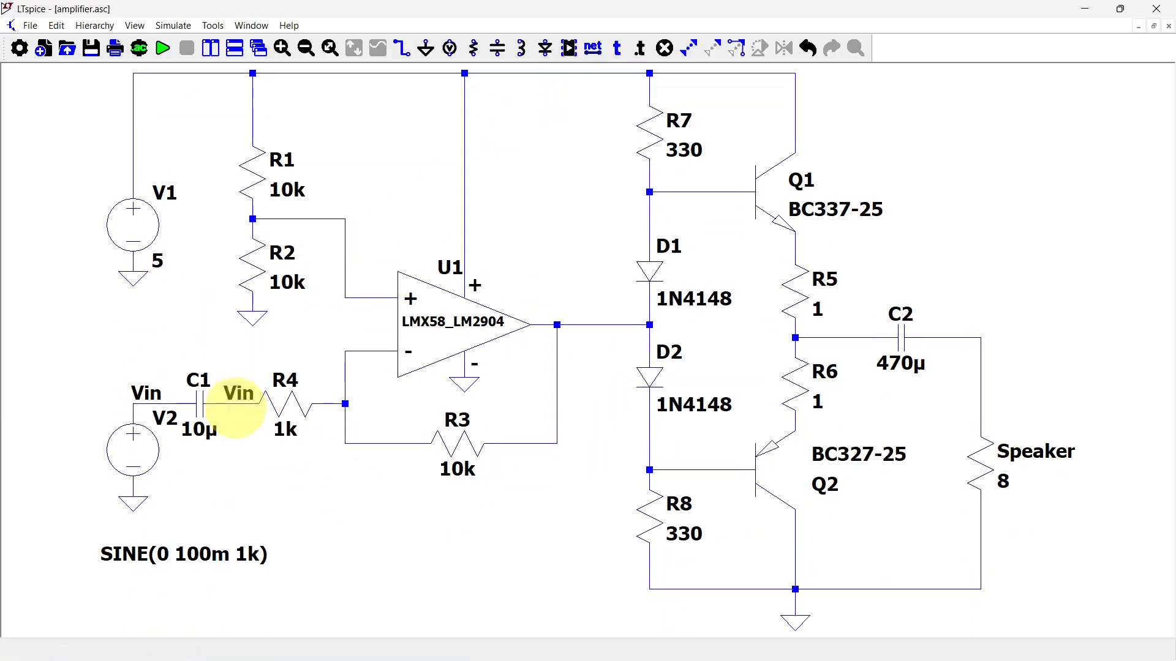
Place another net label on the wire between C1 and R4 and name it Vin-C2
{"action": "left_click", "coordinate": [238, 404]}
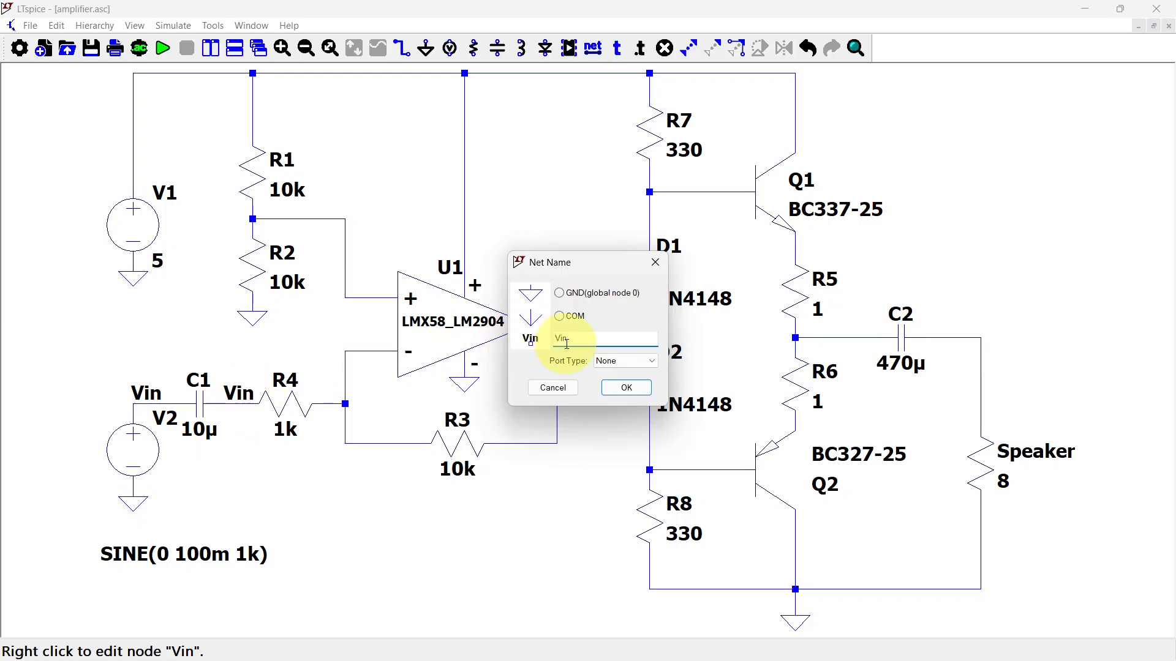
{"action": "type", "text": "-C2"}
{"action": "key", "text": "Return"}
Label the op-amp's output node V-pre-amp
{"action": "left_click", "coordinate": [593, 48]}
{"action": "type", "text": "V-pre-amp"}
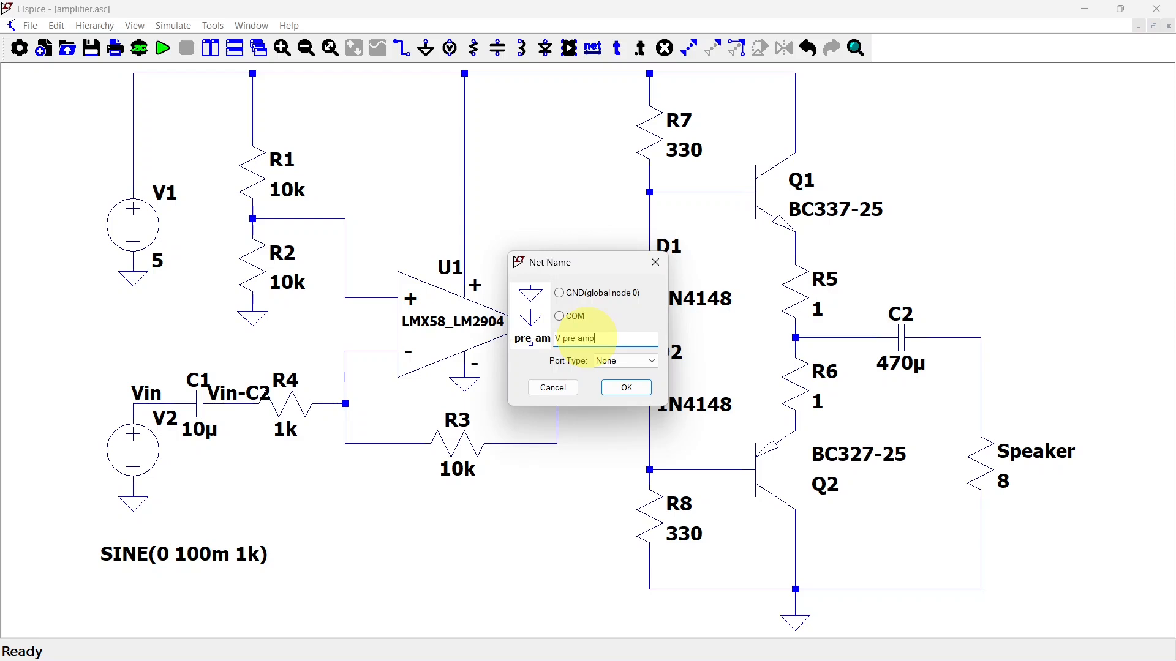
{"action": "key", "text": "Return"}
{"action": "left_click", "coordinate": [557, 325]}
{"action": "key", "text": "Escape"}
Label the net between capacitor C2 and the Speaker resistor as Vout
{"action": "key", "text": "F4"}
{"action": "type", "text": "Vout"}
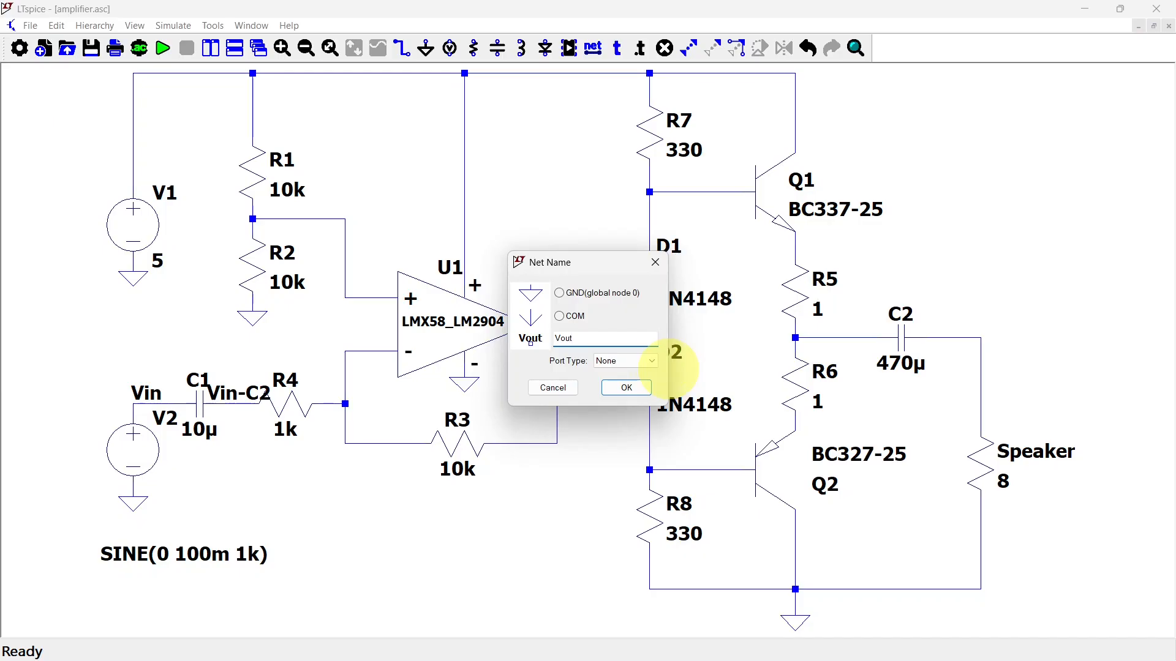
{"action": "left_click", "coordinate": [626, 387]}
{"action": "left_click", "coordinate": [958, 337]}
{"action": "key", "text": "Escape"}
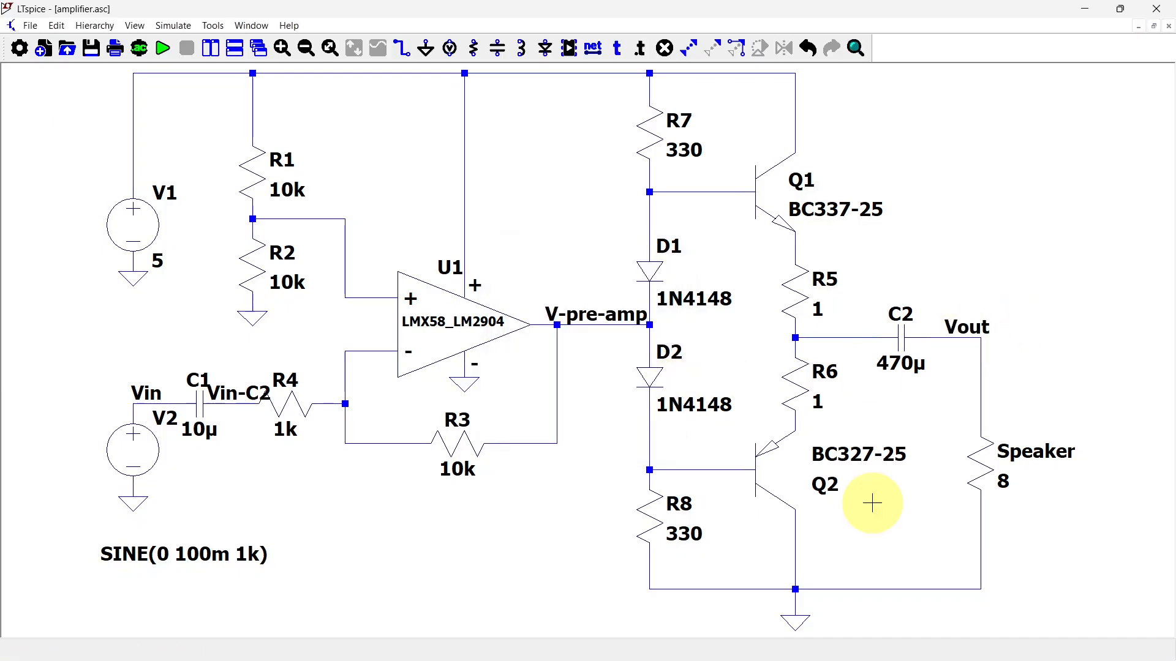
Add a transient analysis directive with a 5m stop time below the SINE text and run the simulation
{"action": "left_click", "coordinate": [140, 49]}
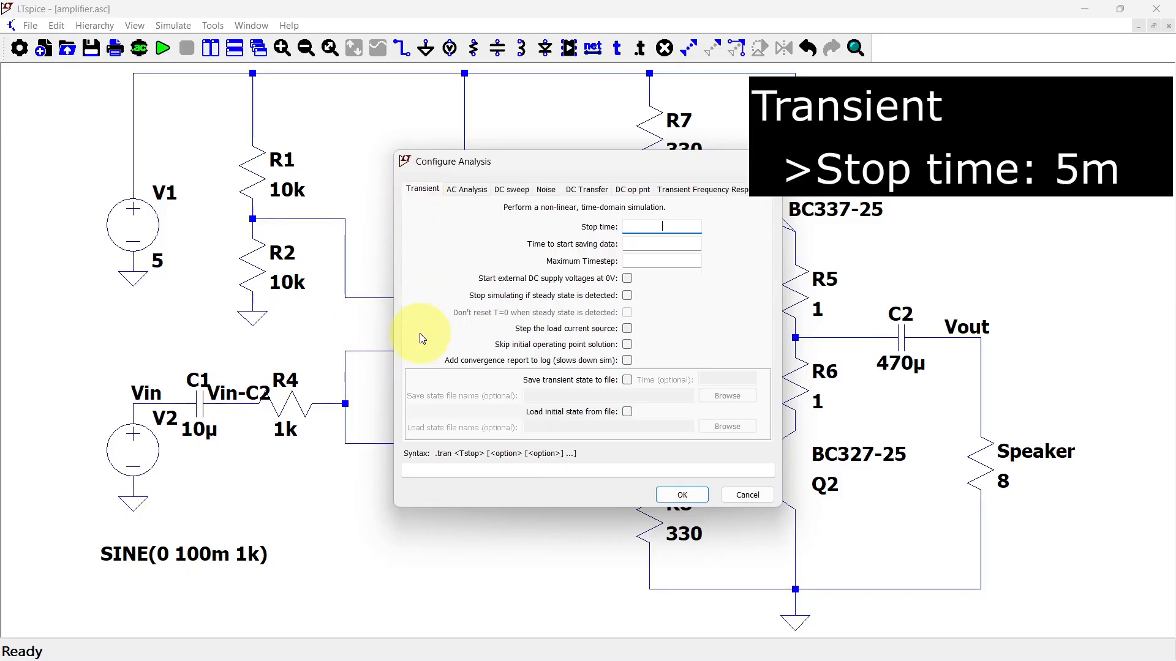
{"action": "left_click", "coordinate": [665, 224]}
{"action": "type", "text": "5m"}
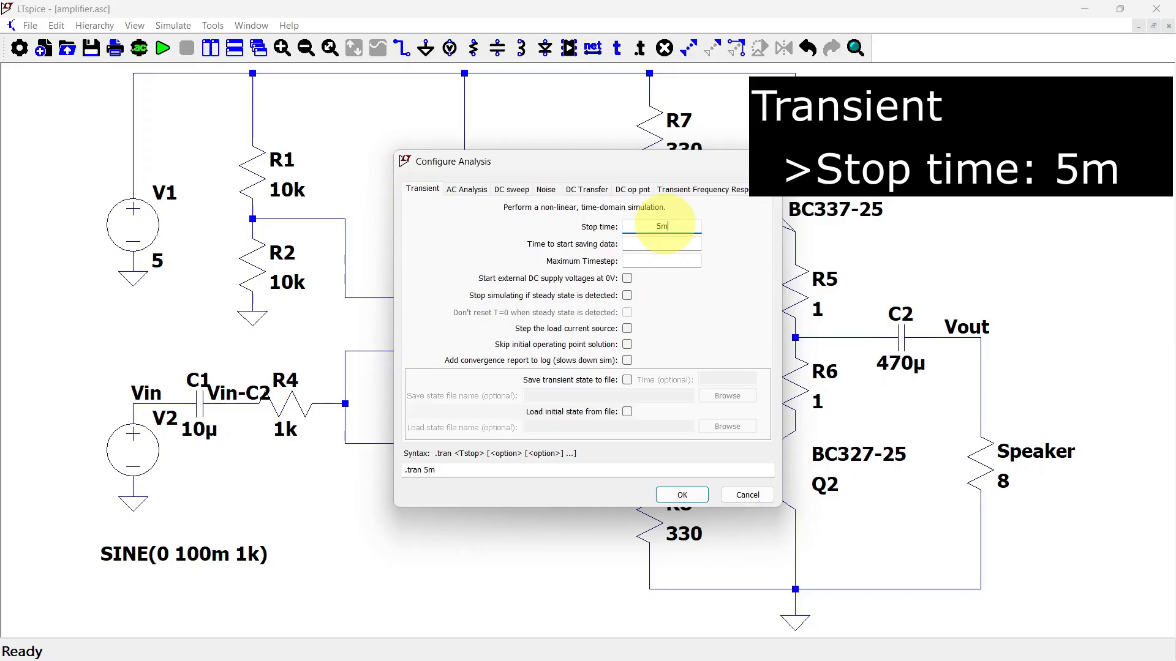
{"action": "left_click", "coordinate": [691, 498]}
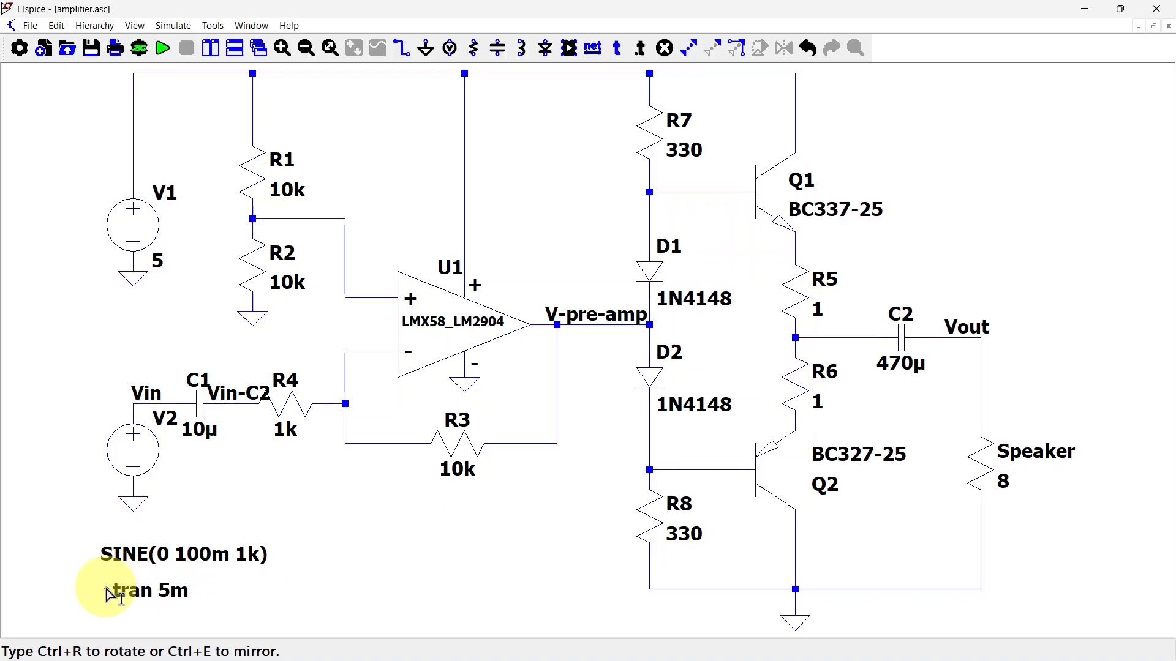
{"action": "left_click", "coordinate": [107, 590]}
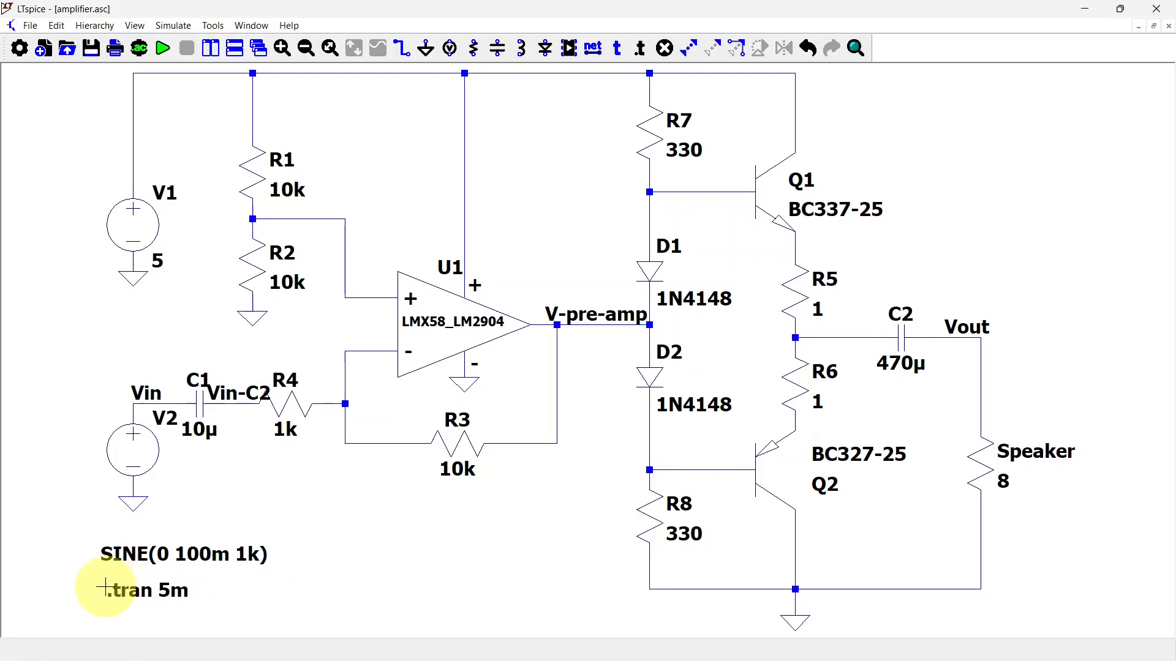
{"action": "left_click", "coordinate": [163, 51]}
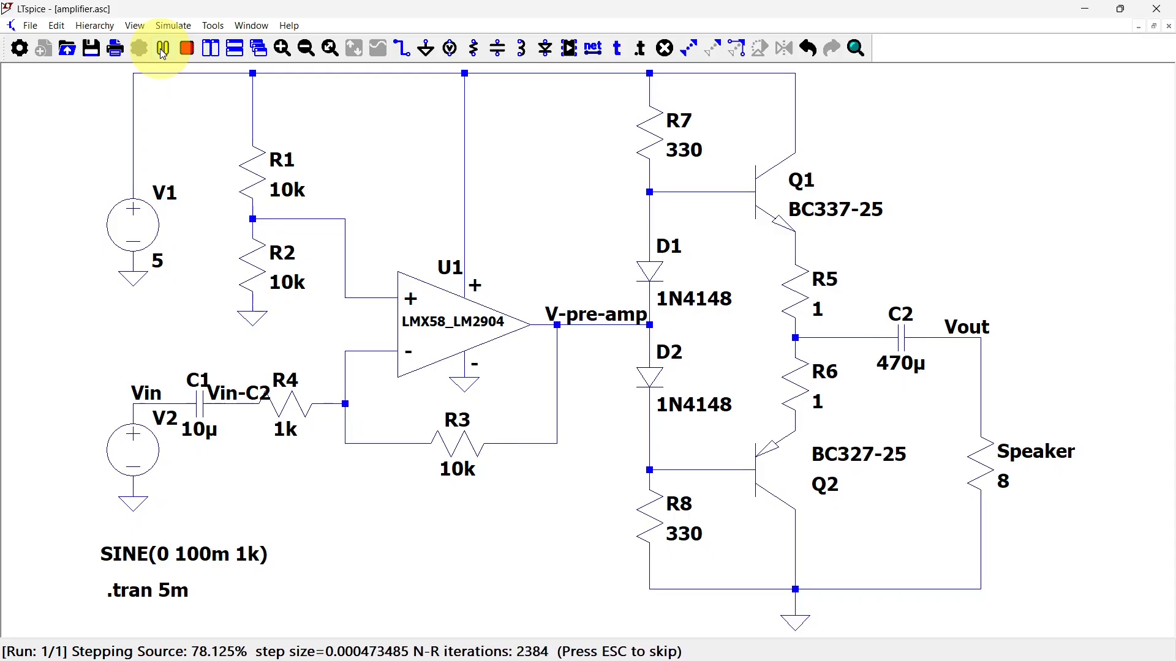
Dismiss the output log and rerun the transient analysis with a 300m stop time and external DC supply voltages starting at 0V
{"action": "left_click", "coordinate": [163, 50]}
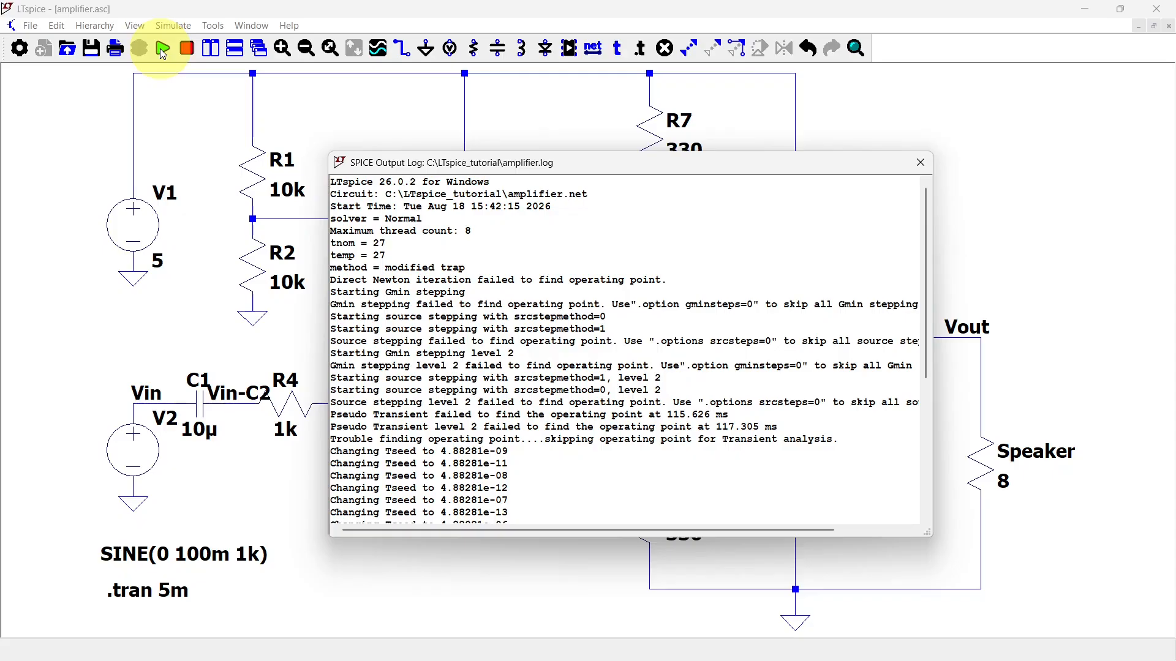
{"action": "left_click", "coordinate": [921, 164]}
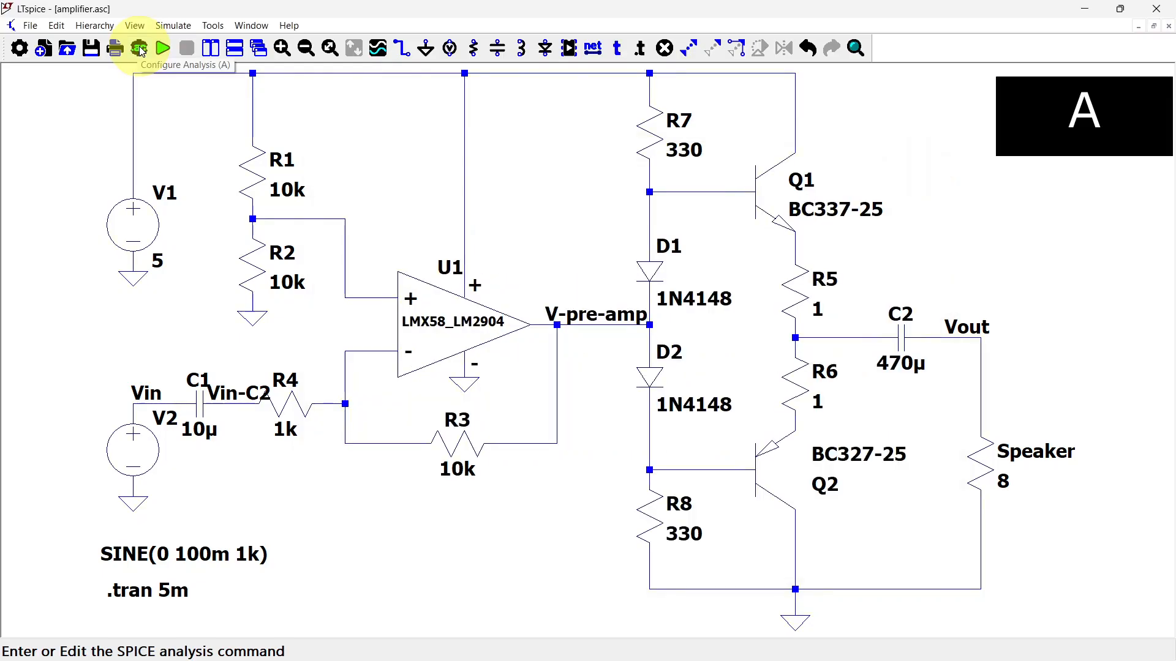
{"action": "left_click", "coordinate": [140, 49]}
{"action": "double_click", "coordinate": [656, 228]}
{"action": "type", "text": "300m"}
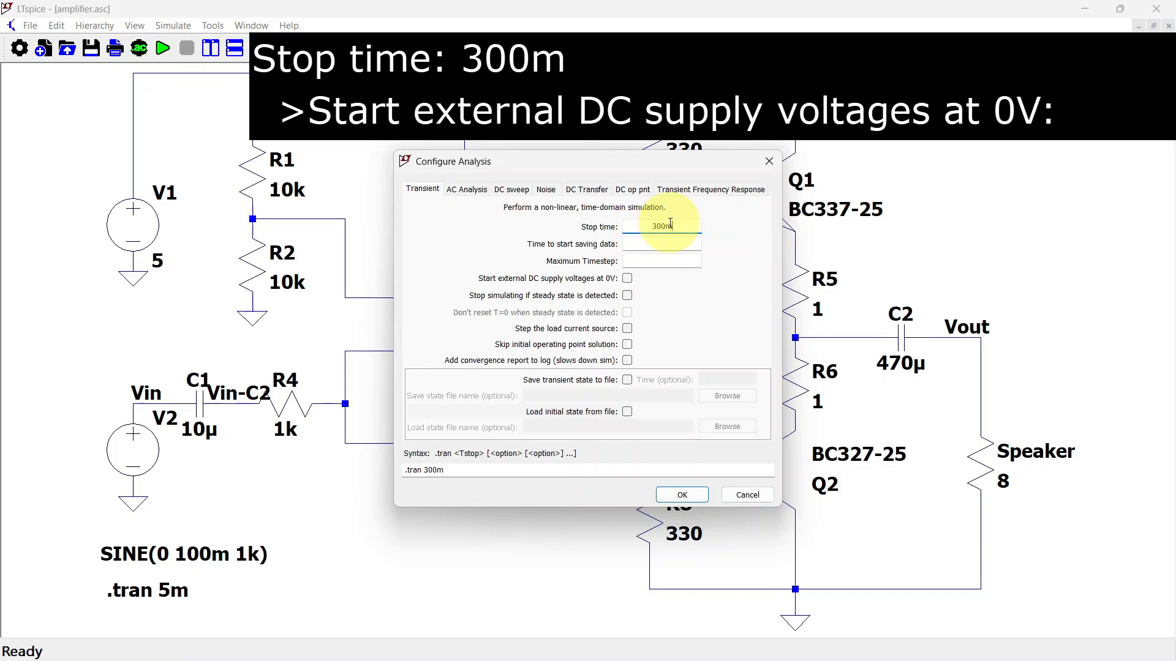
{"action": "left_click", "coordinate": [626, 280]}
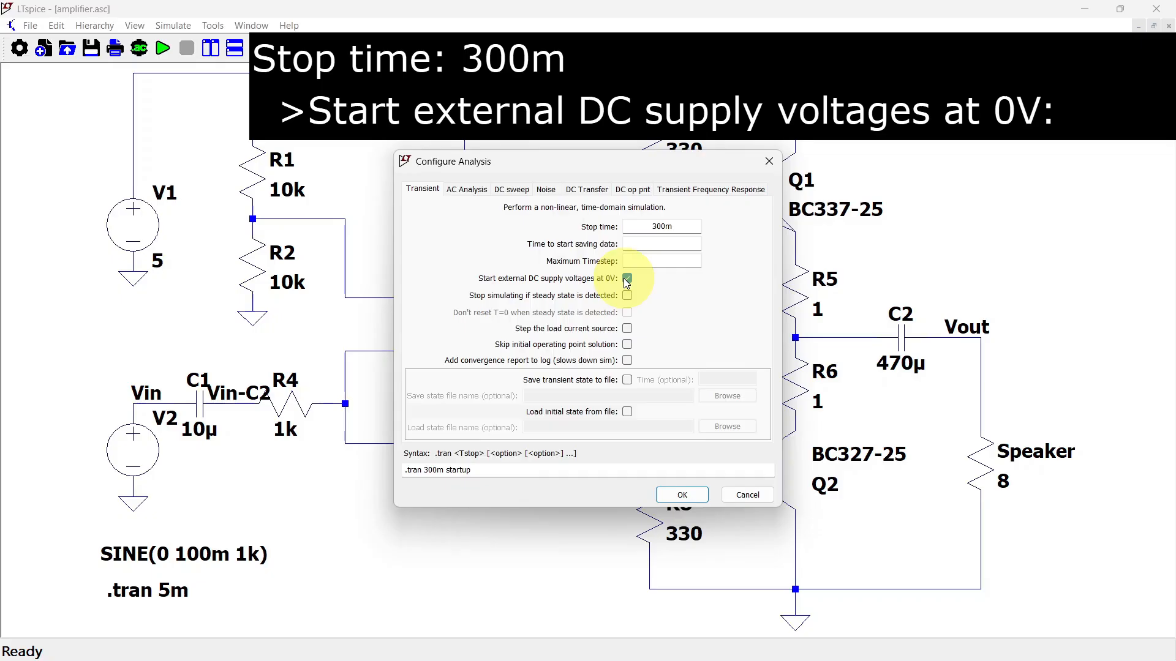
{"action": "left_click", "coordinate": [682, 494]}
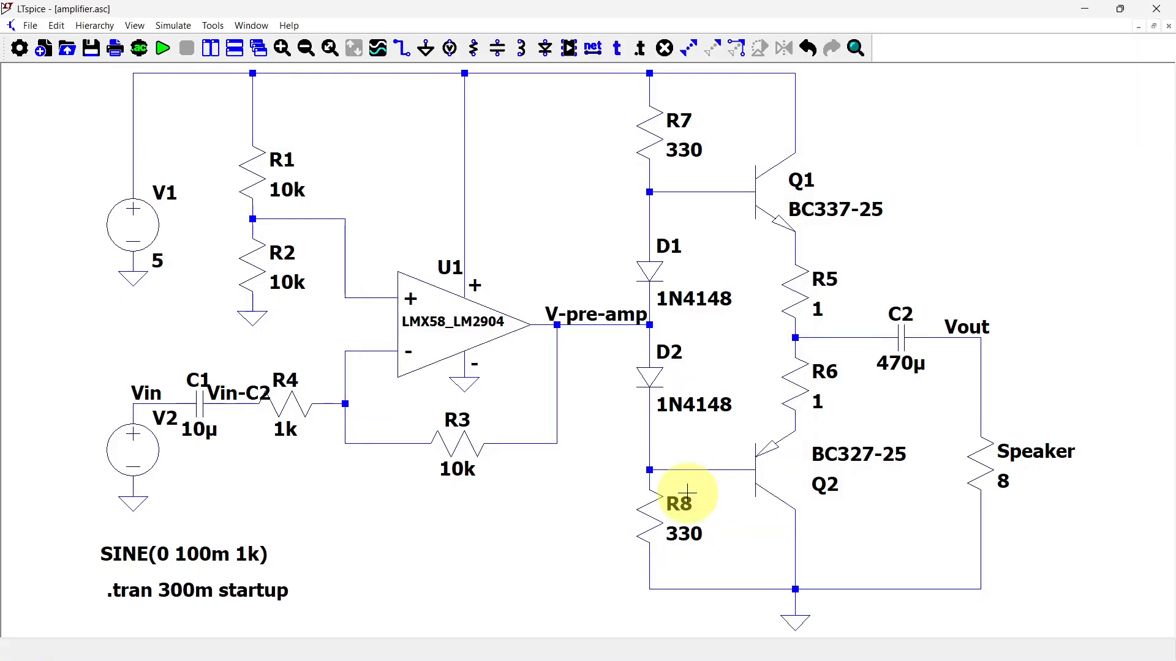
{"action": "left_click", "coordinate": [161, 53]}
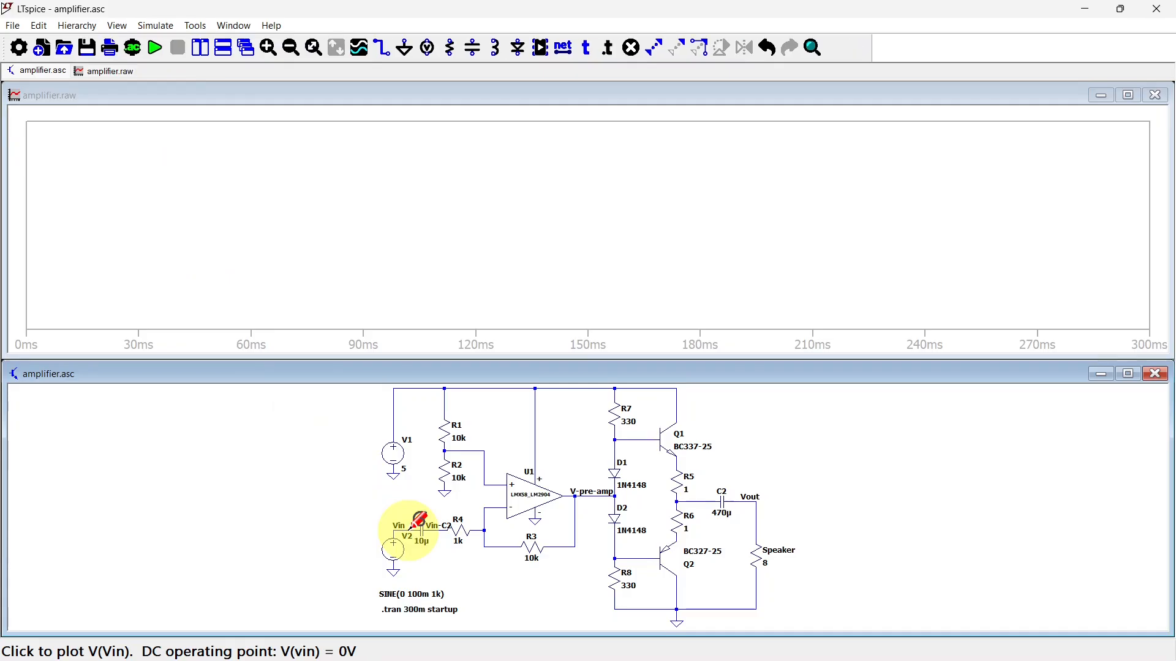
Plot the Vin, Vin-C2 and V-pre-amp voltages plus the Speaker current, and magnify about the last 6 ms of the waveforms
{"action": "left_click", "coordinate": [414, 526]}
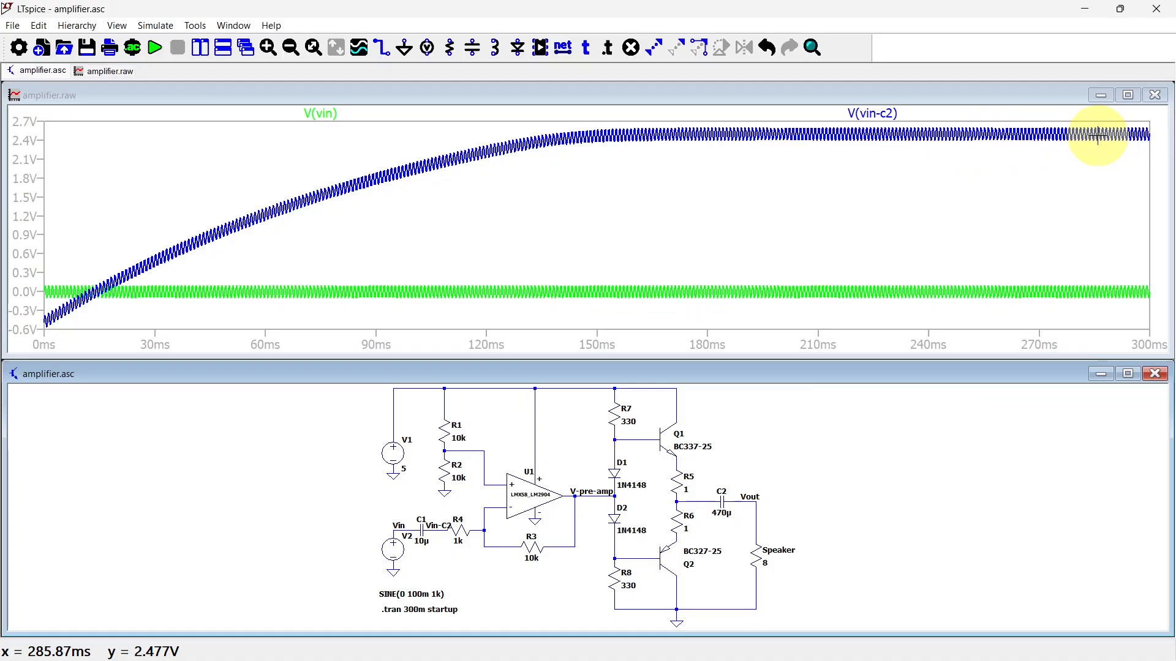
{"action": "left_click", "coordinate": [608, 487]}
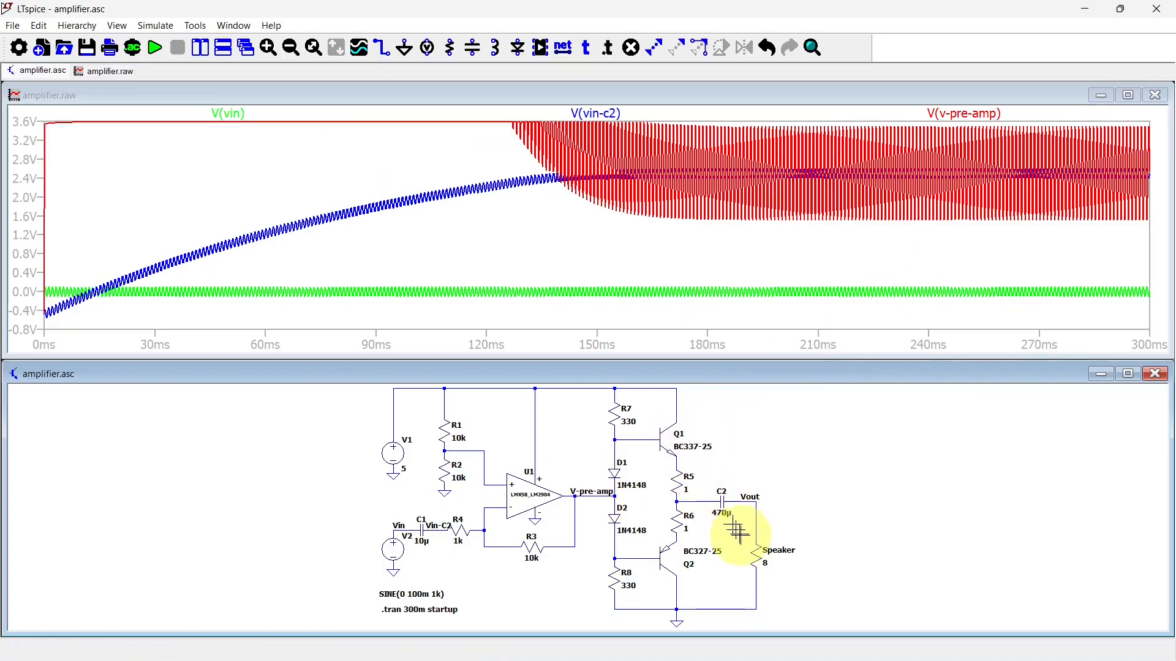
{"action": "left_click", "coordinate": [758, 559]}
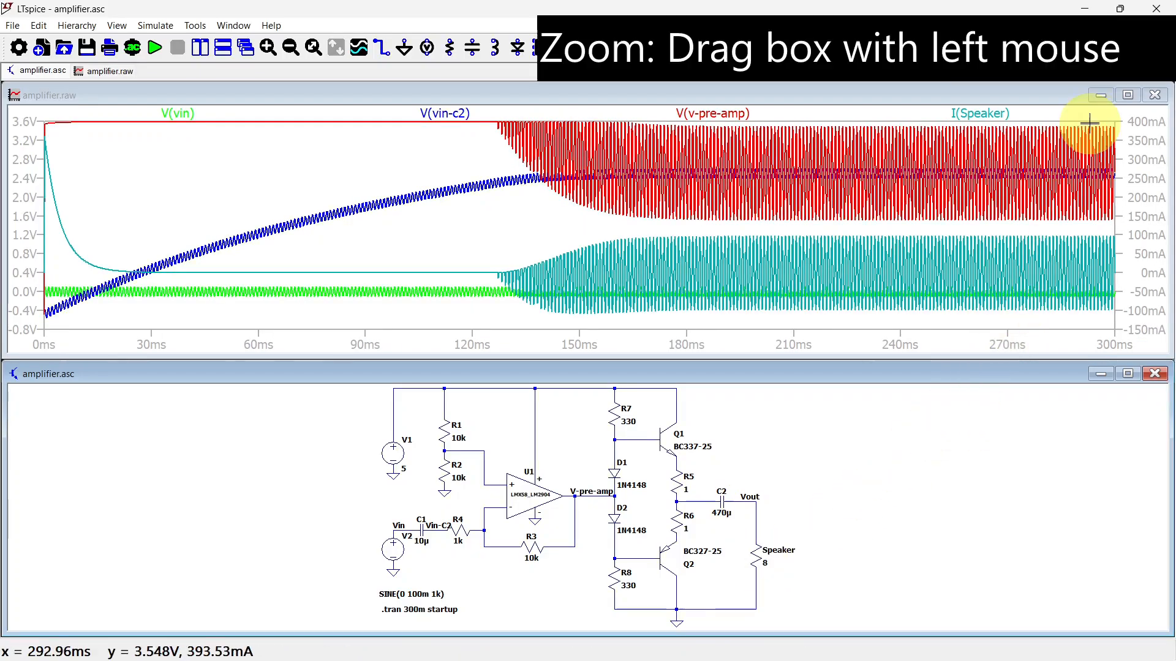
{"action": "left_click_drag", "start_coordinate": [1093, 117], "coordinate": [1118, 344]}
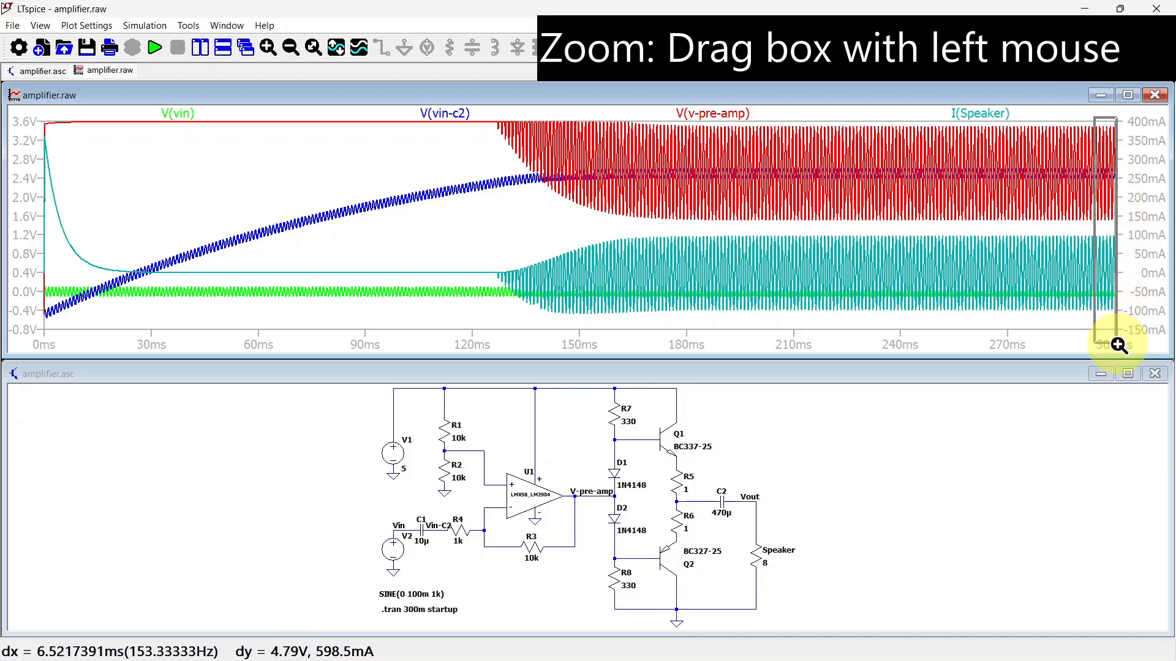
{"action": "left_click_drag", "start_coordinate": [1118, 345], "coordinate": [1118, 345]}
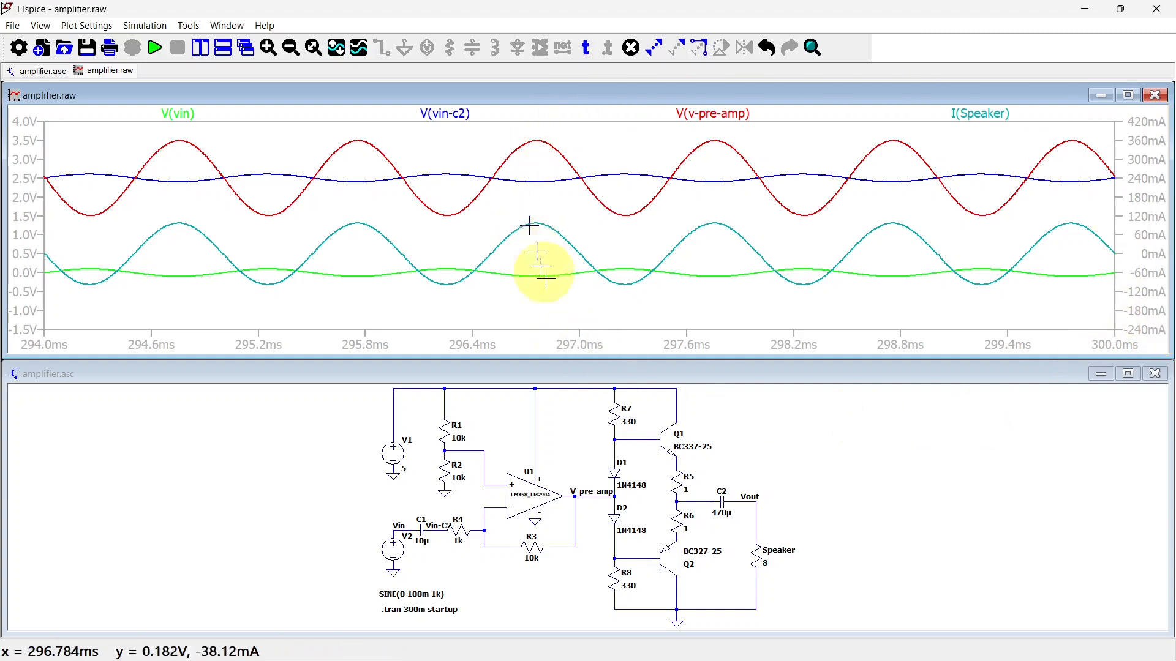
Set the transient analysis to start saving data at 297m and rerun the simulation
{"action": "left_click", "coordinate": [256, 380]}
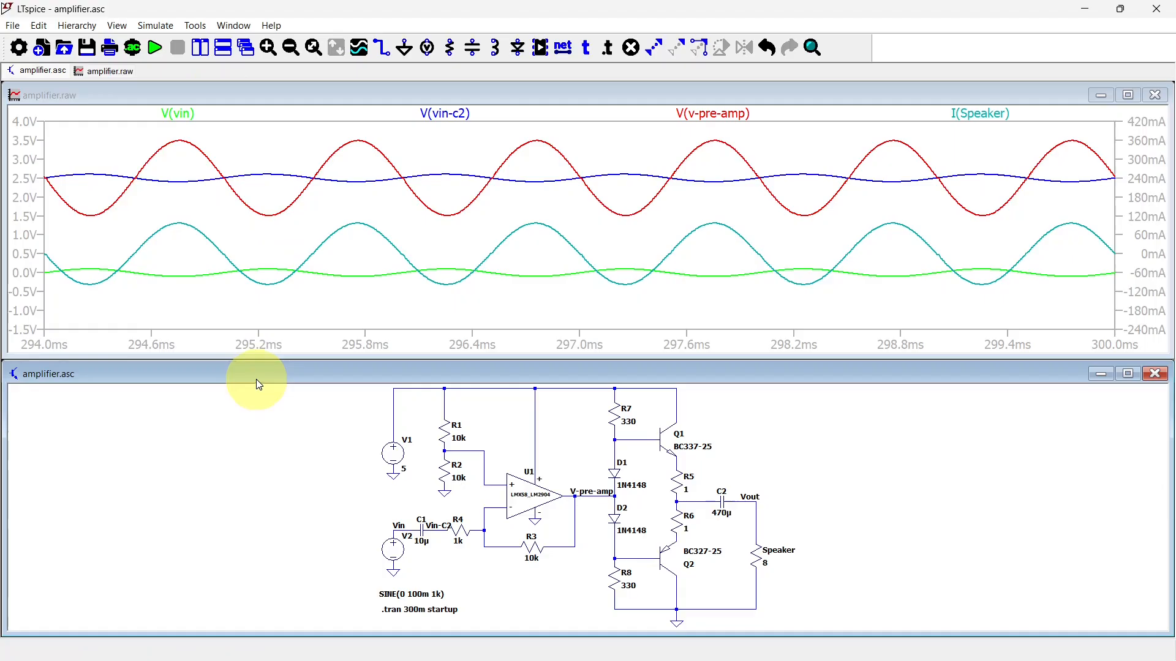
{"action": "left_click", "coordinate": [132, 48]}
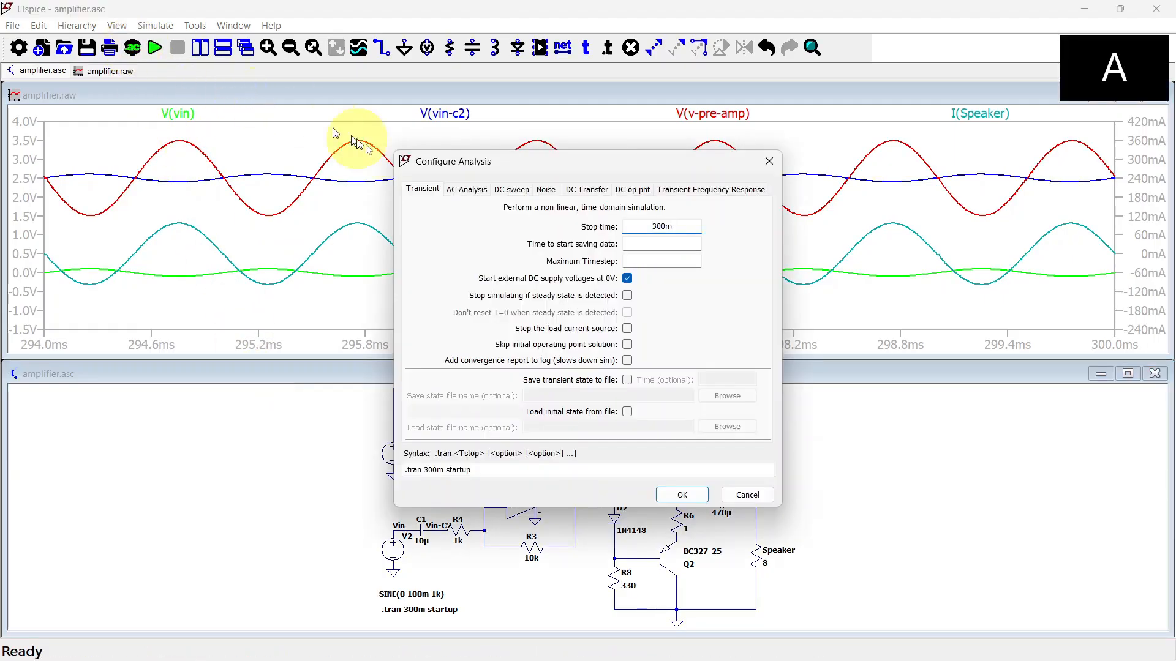
{"action": "left_click", "coordinate": [662, 244]}
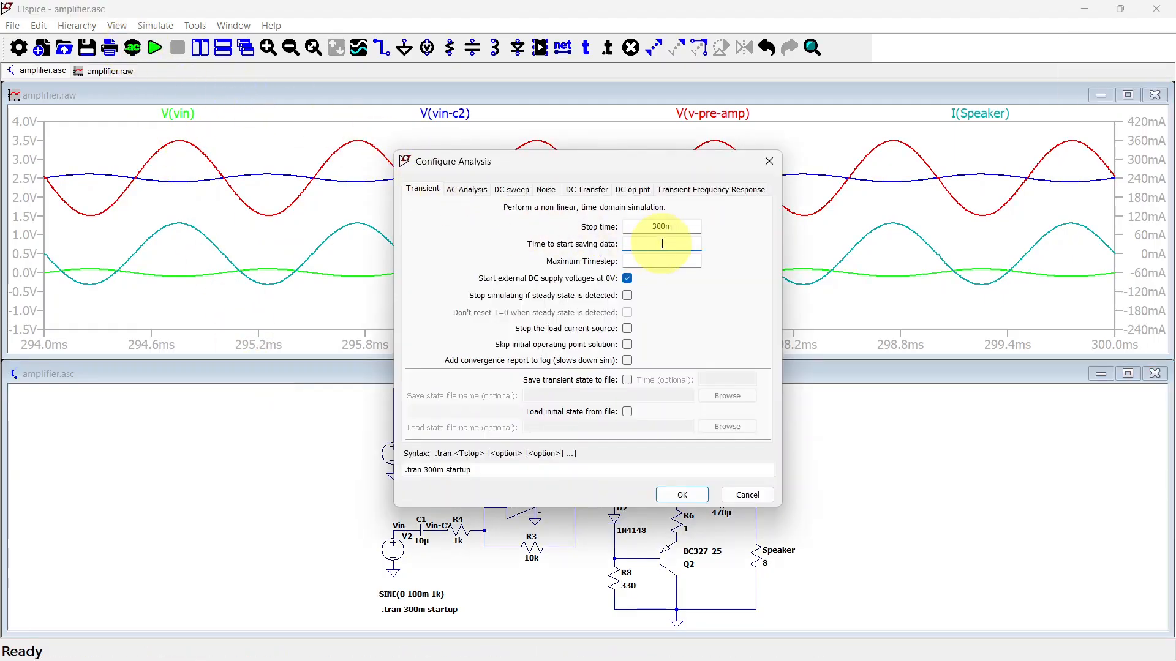
{"action": "type", "text": "297m"}
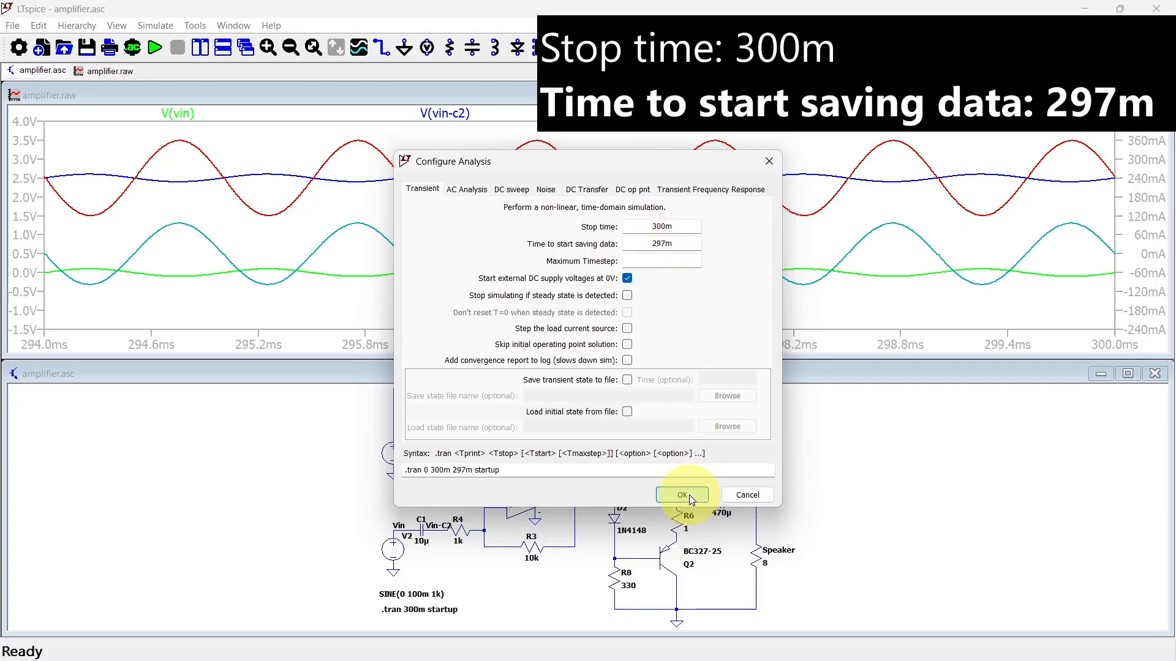
{"action": "left_click", "coordinate": [682, 495]}
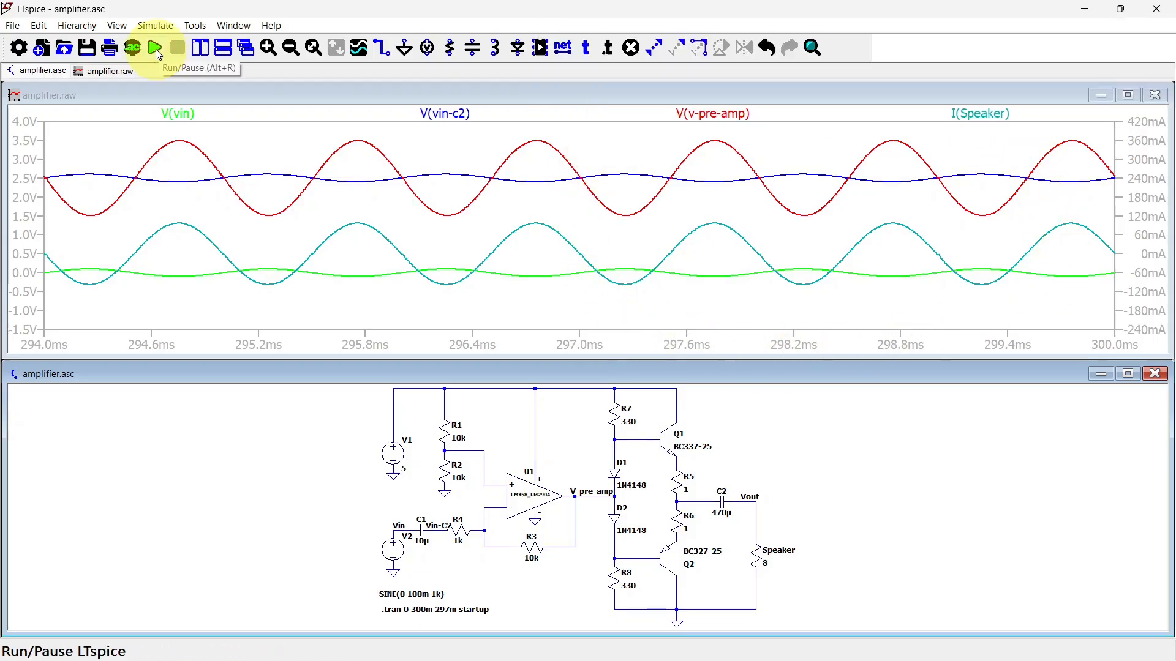
{"action": "left_click", "coordinate": [155, 49]}
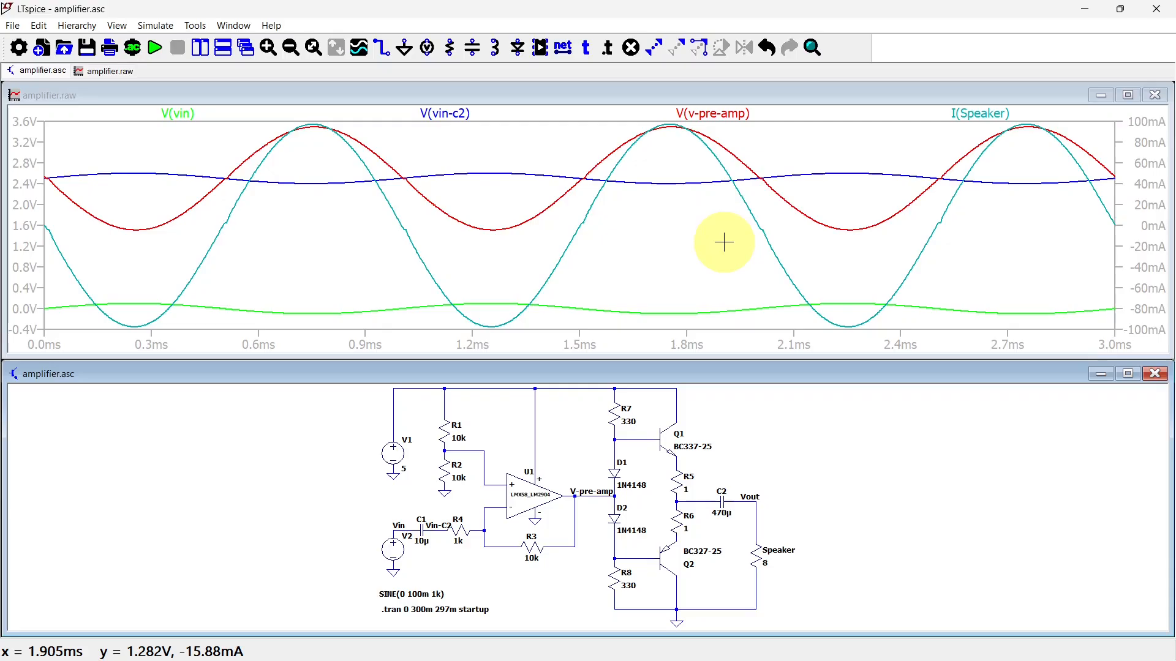
Delete the V(vin) and I(Speaker) traces from the plot and fit the remaining waveforms to full extents
{"action": "right_click", "coordinate": [179, 116]}
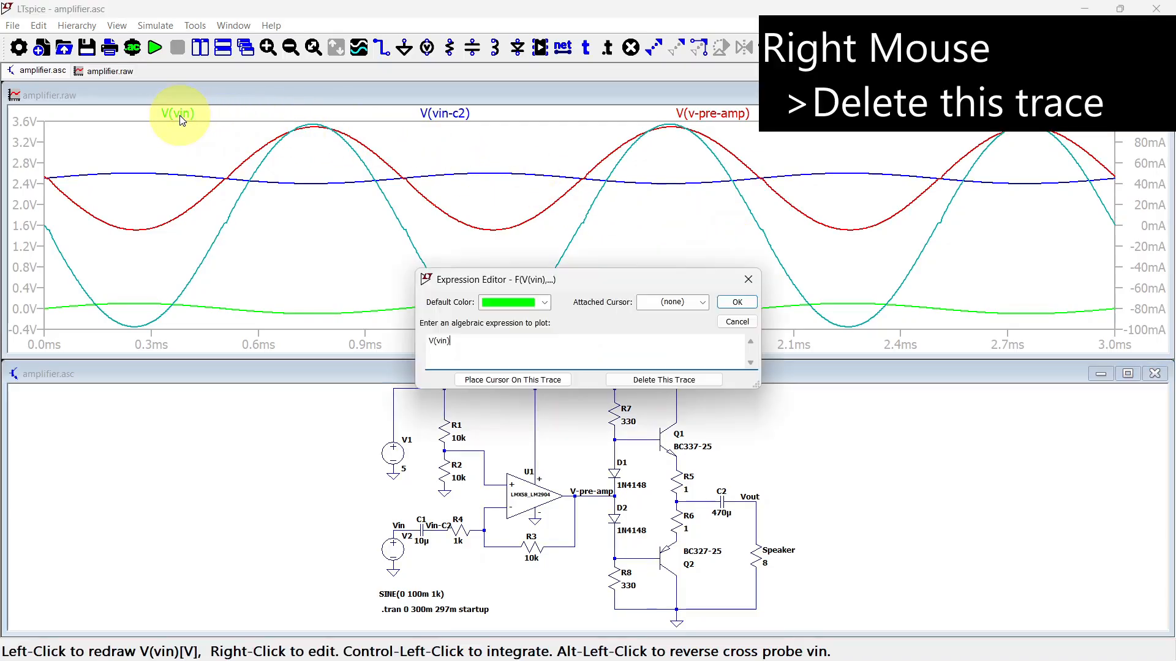
{"action": "left_click", "coordinate": [632, 380]}
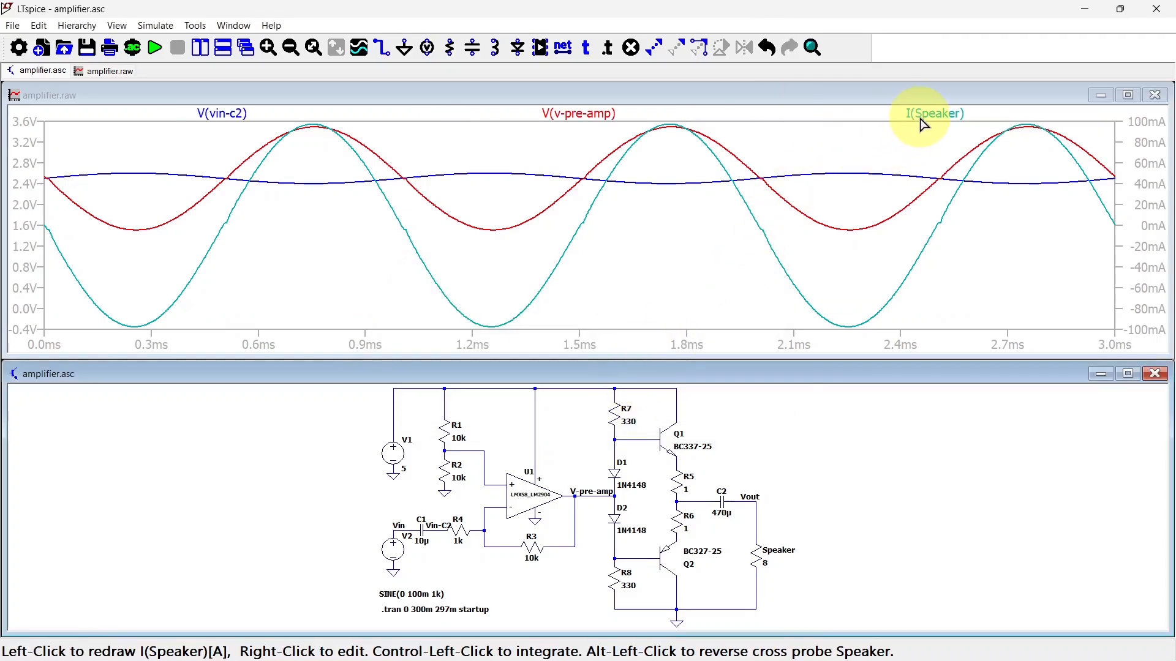
{"action": "right_click", "coordinate": [919, 117]}
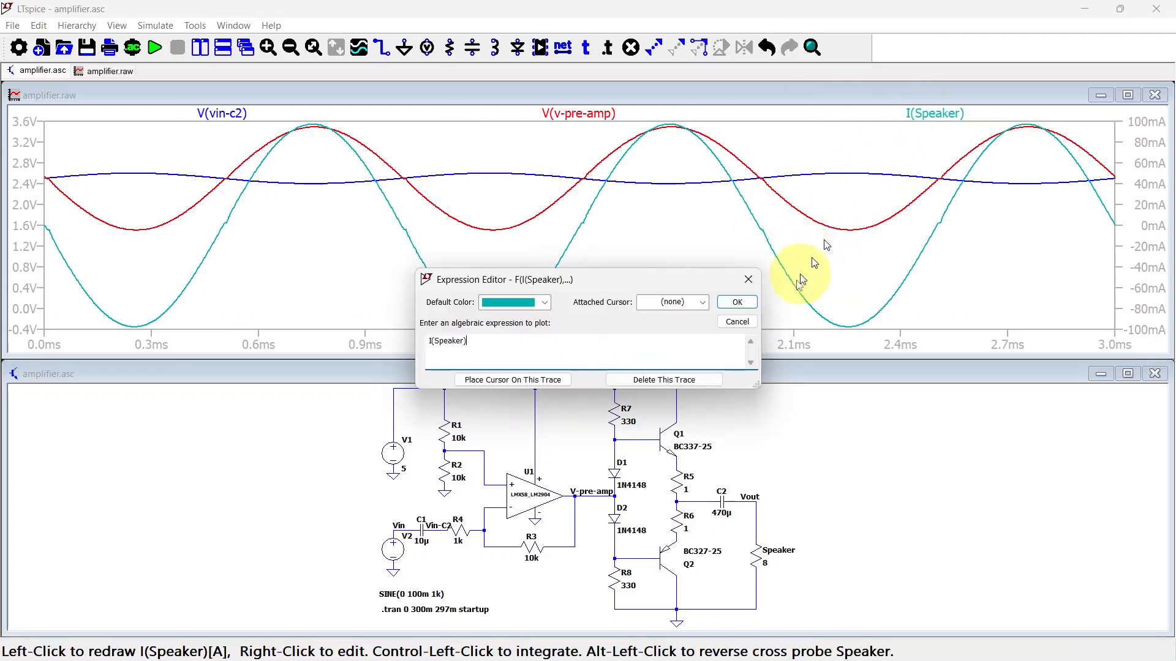
{"action": "left_click", "coordinate": [692, 381]}
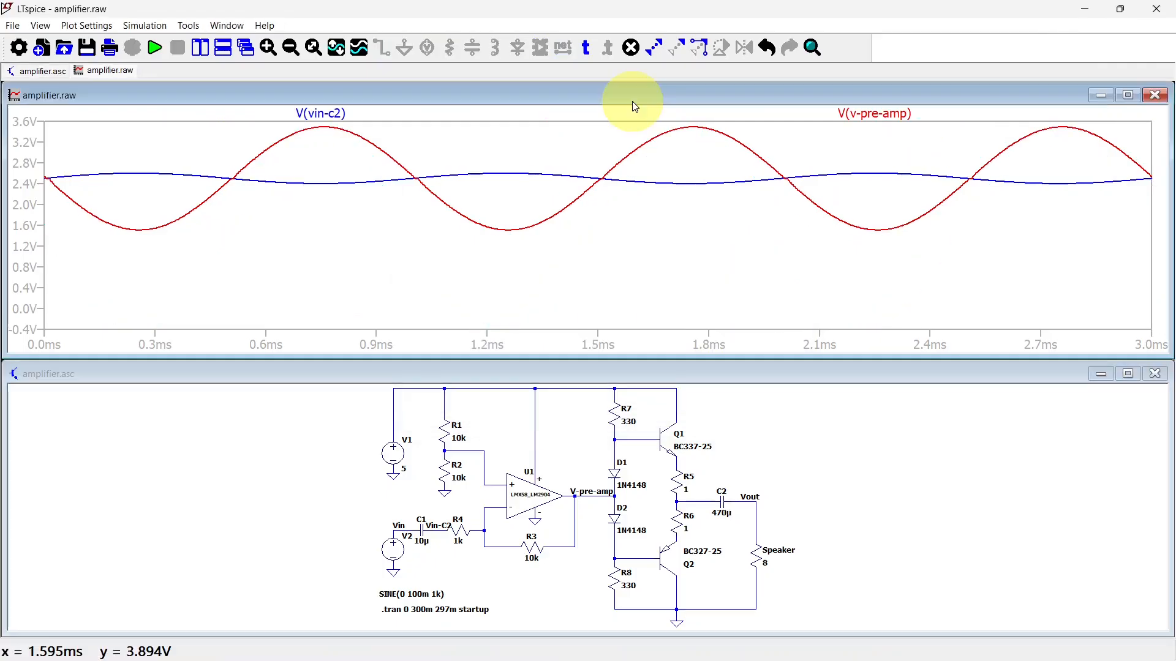
{"action": "key", "text": "space"}
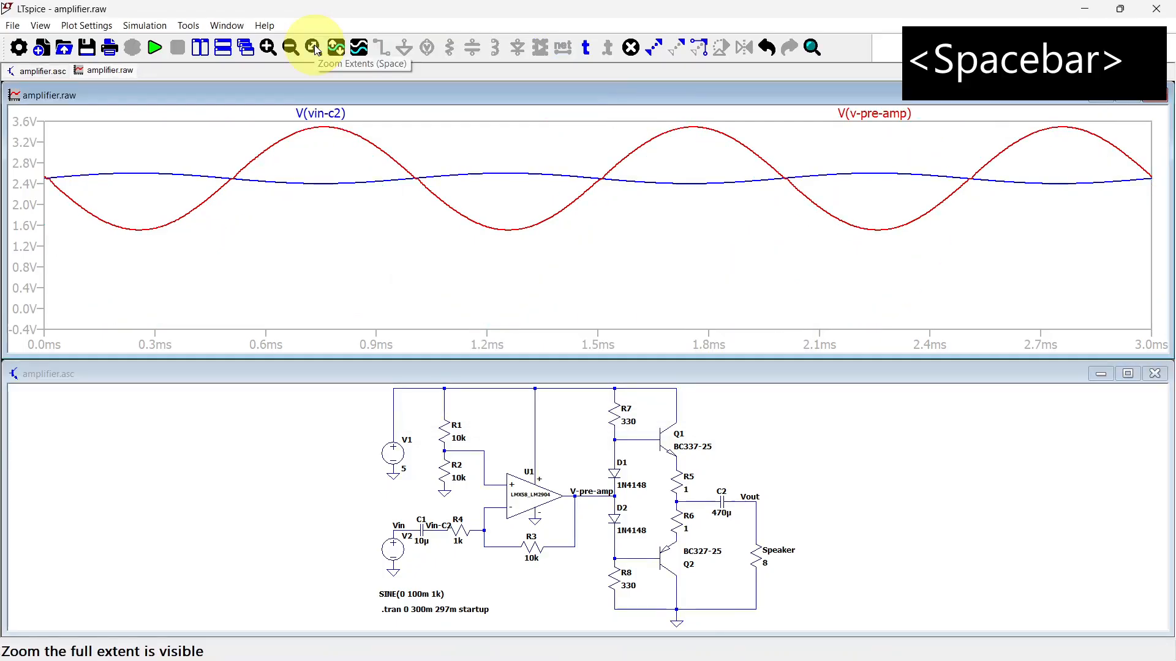
{"action": "key", "text": "space"}
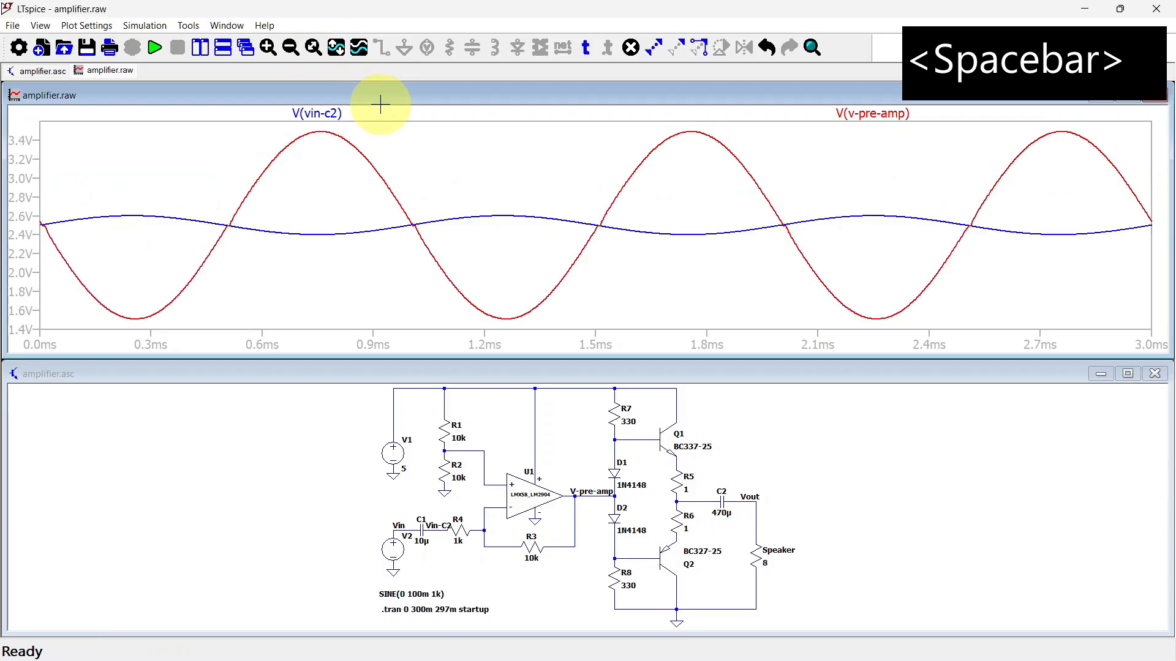
Measure the peak-to-peak voltage of V(v-pre-amp) with two cursors, at the crest near 1.76 ms and the trough near 1.26 ms, then close the readout
{"action": "left_click", "coordinate": [860, 119]}
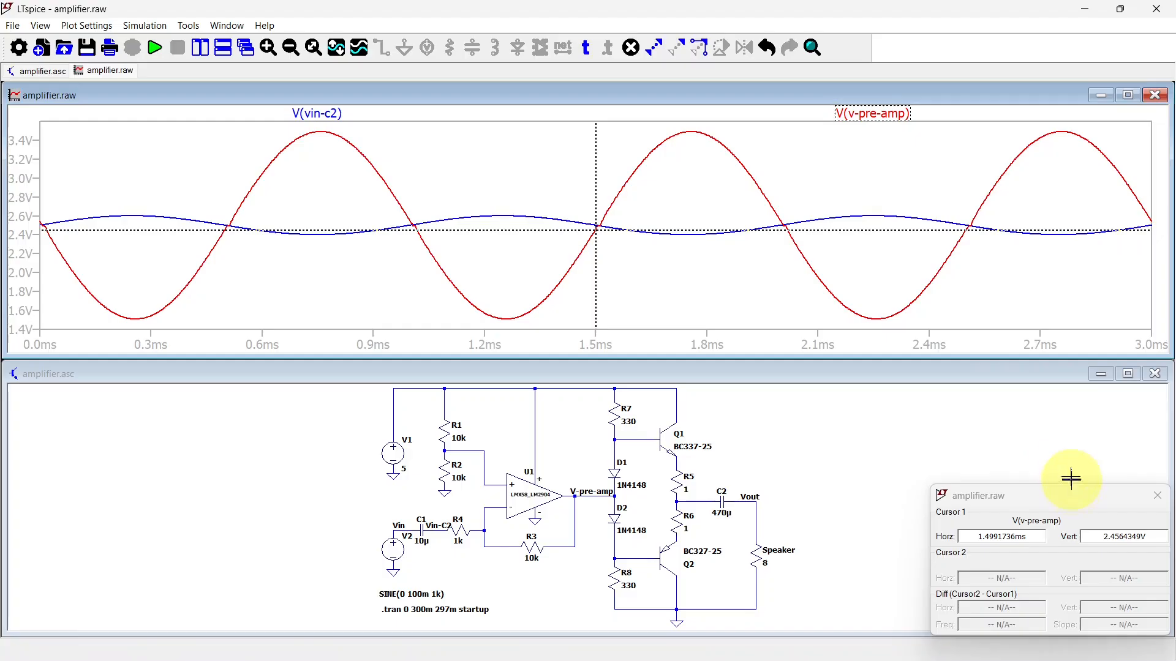
{"action": "left_click_drag", "start_coordinate": [1068, 494], "coordinate": [971, 171]}
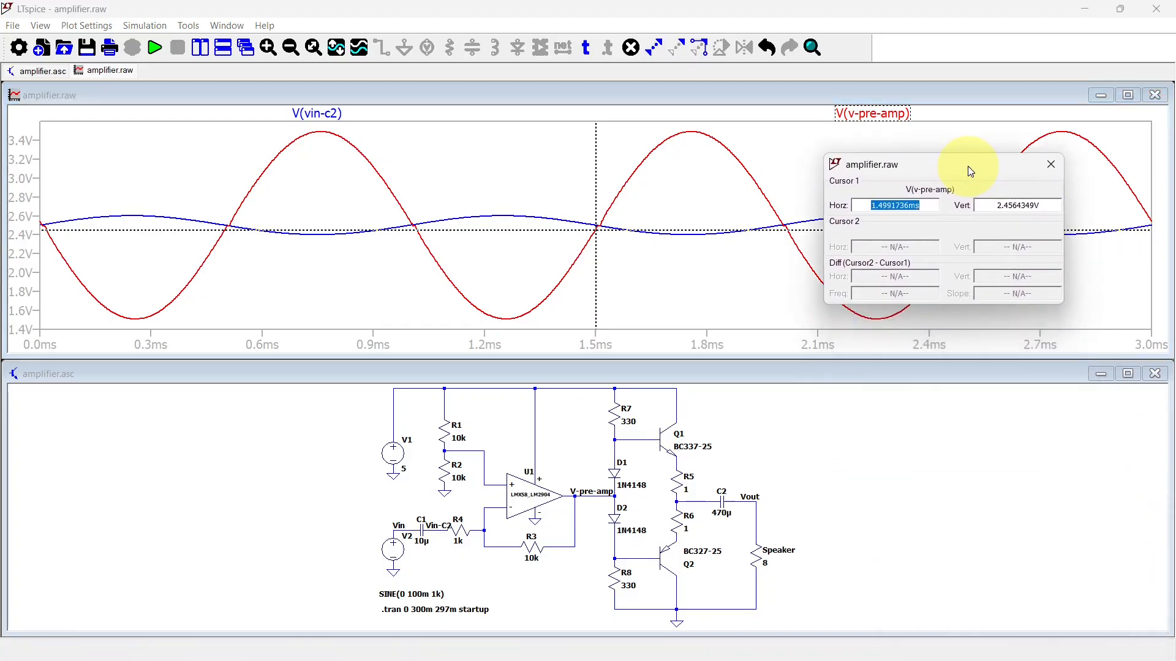
{"action": "left_click_drag", "start_coordinate": [598, 213], "coordinate": [692, 215]}
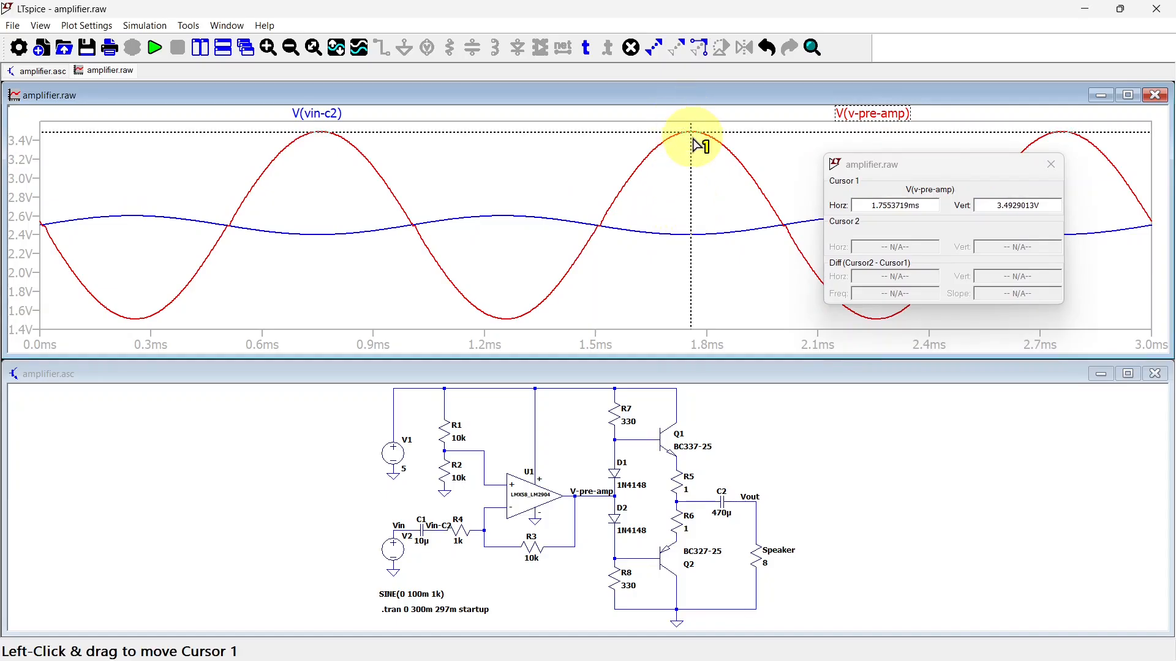
{"action": "left_click", "coordinate": [869, 116]}
{"action": "left_click", "coordinate": [870, 116]}
{"action": "left_click_drag", "start_coordinate": [777, 163], "coordinate": [510, 202]}
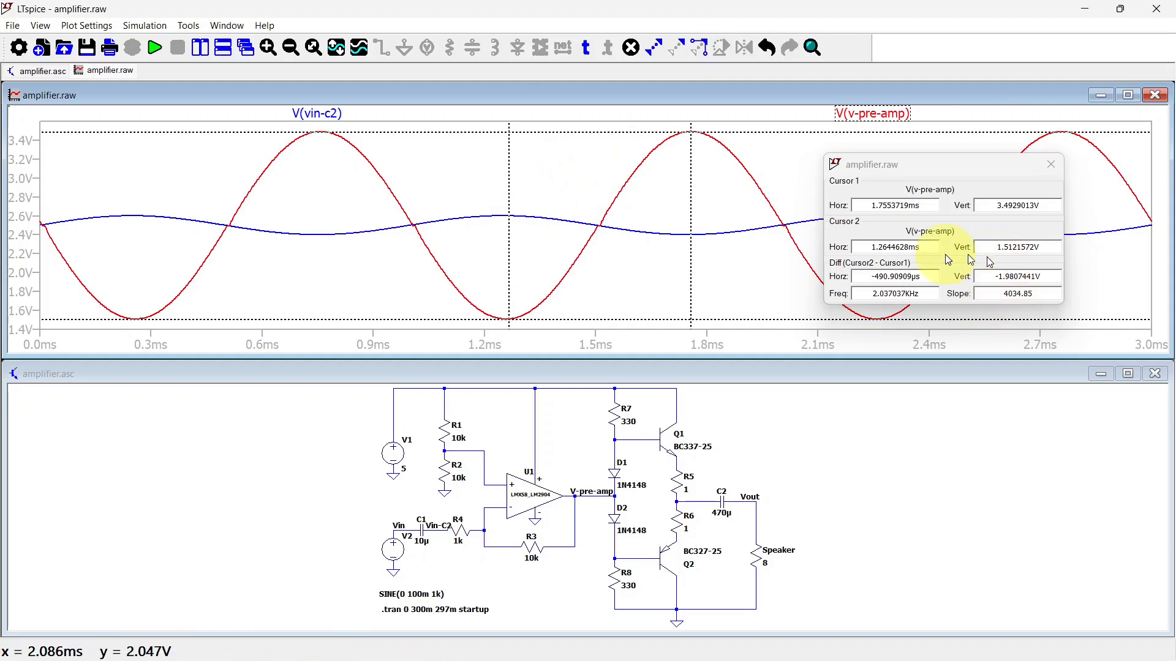
{"action": "left_click", "coordinate": [991, 293]}
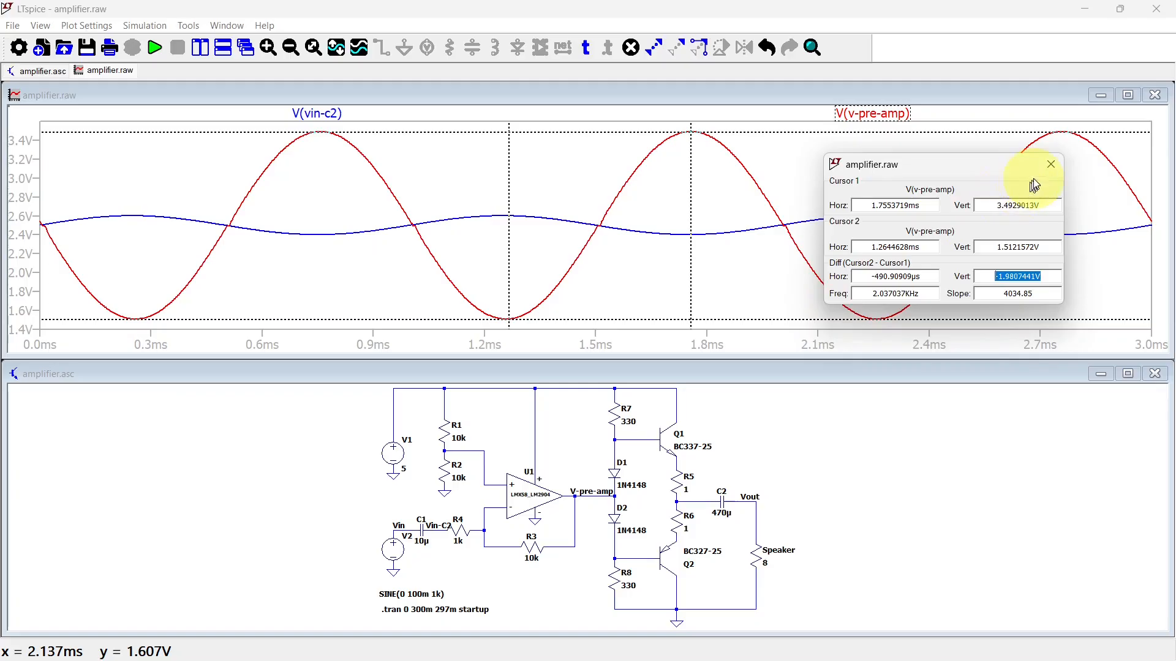
{"action": "left_click", "coordinate": [1050, 164]}
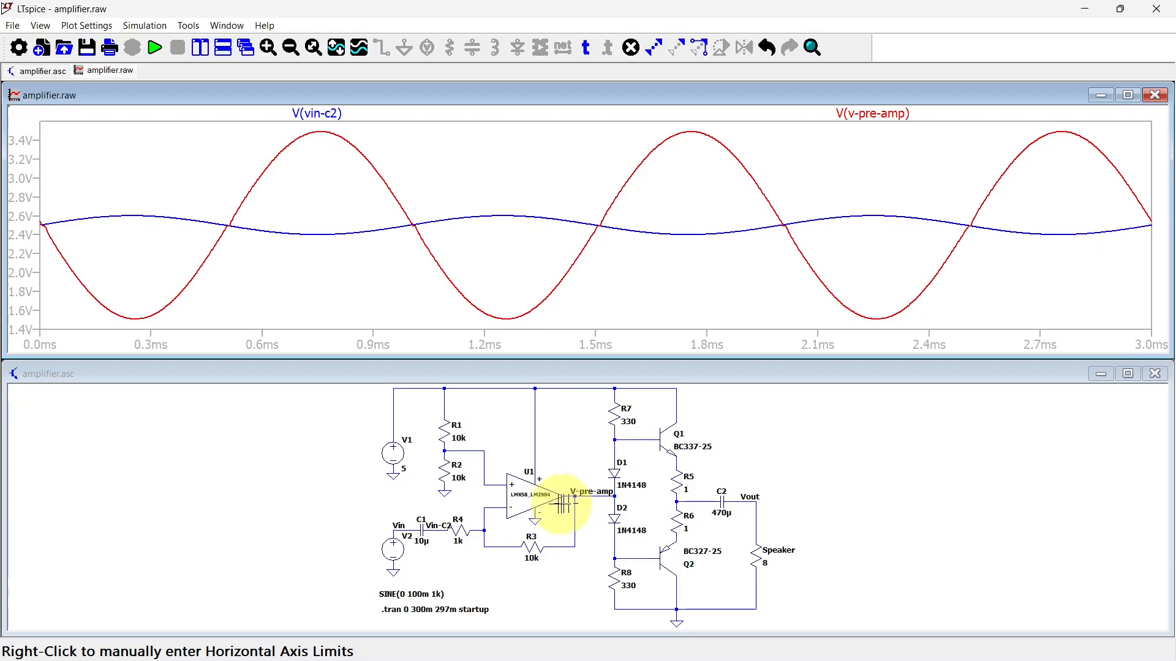
Set the sine amplitude of source V2 to 200m, rerun the simulation and inspect the V(v-pre-amp) waveform
{"action": "right_click", "coordinate": [394, 550]}
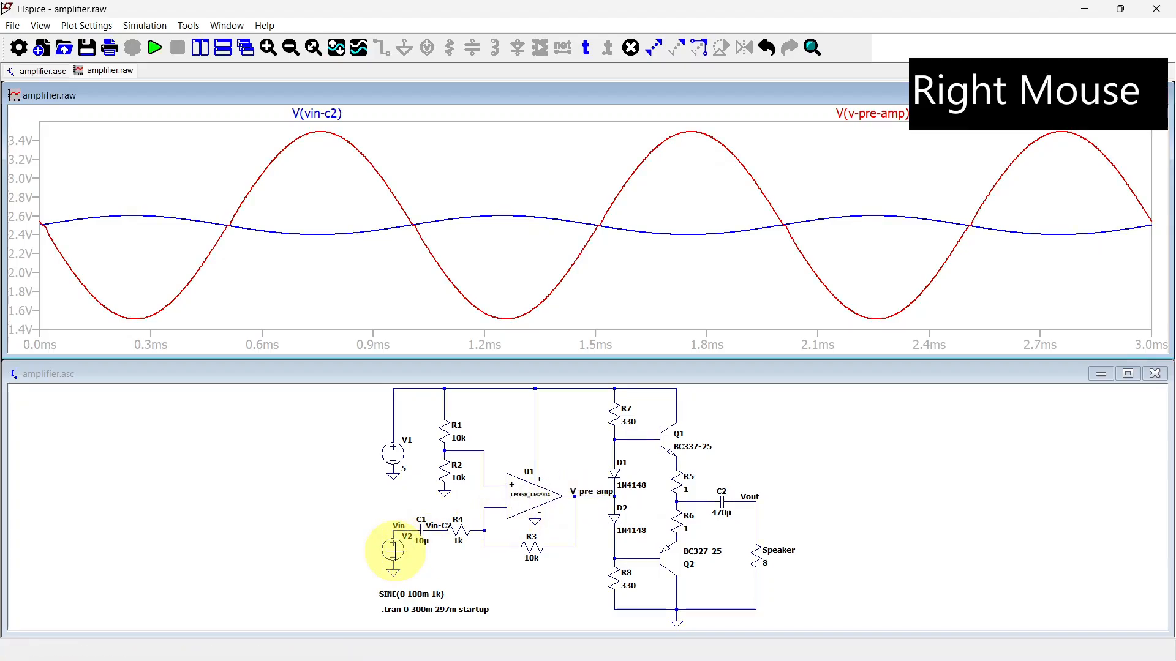
{"action": "left_click_drag", "start_coordinate": [546, 349], "coordinate": [551, 348]}
{"action": "type", "text": "4"}
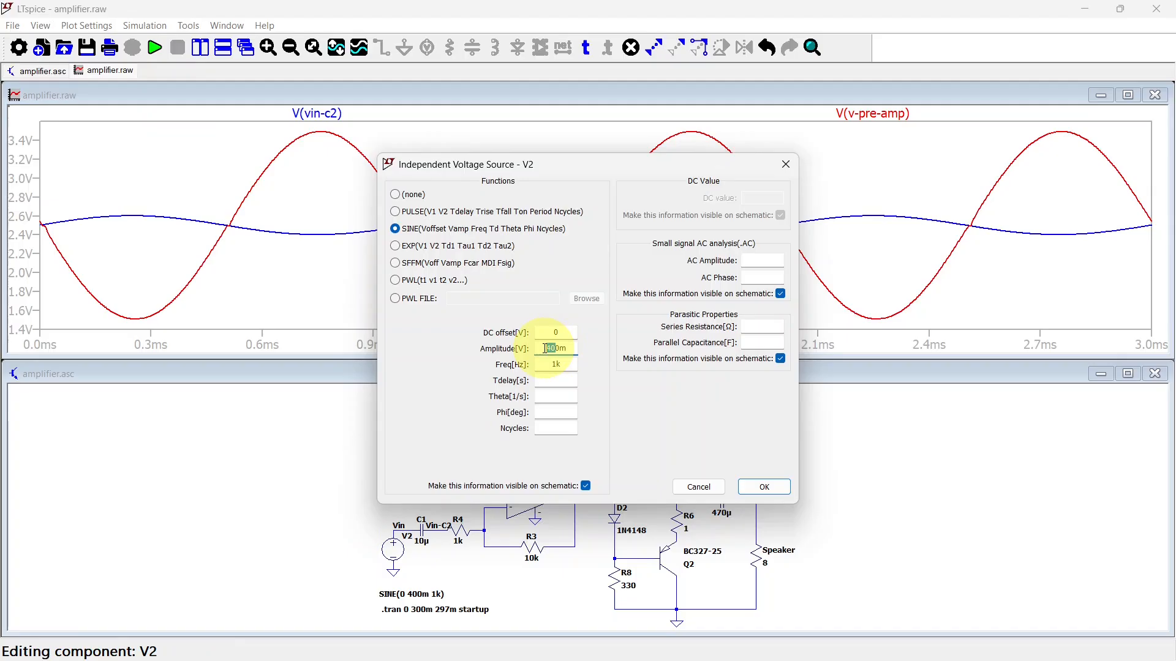
{"action": "left_click", "coordinate": [761, 487]}
{"action": "left_click", "coordinate": [155, 48]}
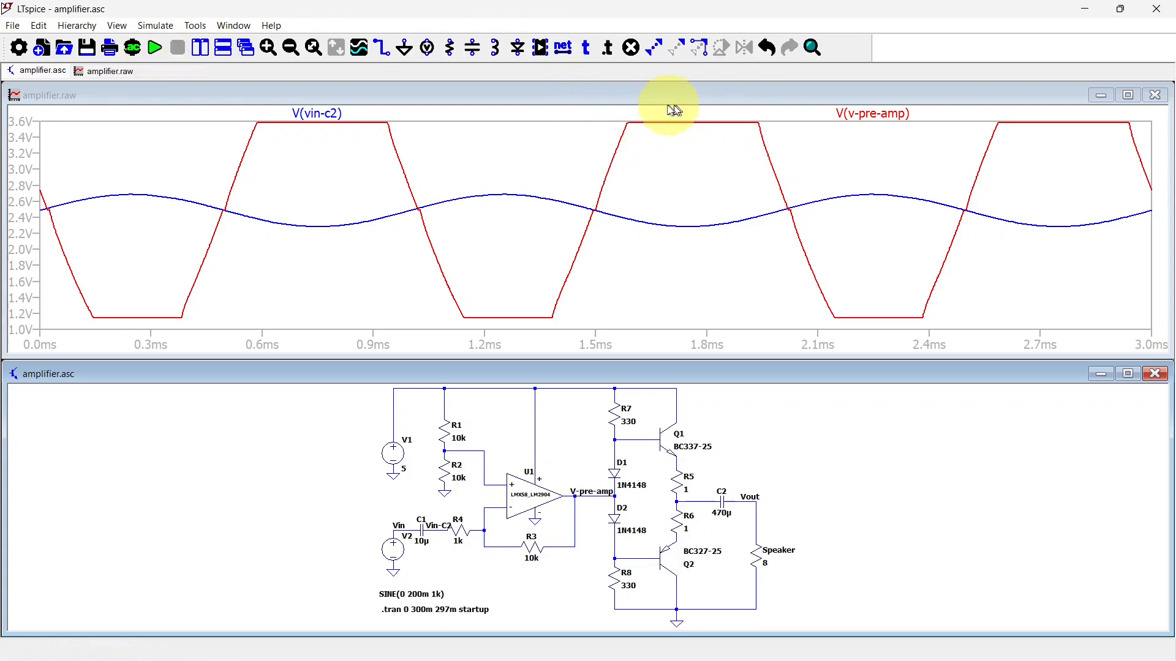
{"action": "left_click", "coordinate": [257, 126]}
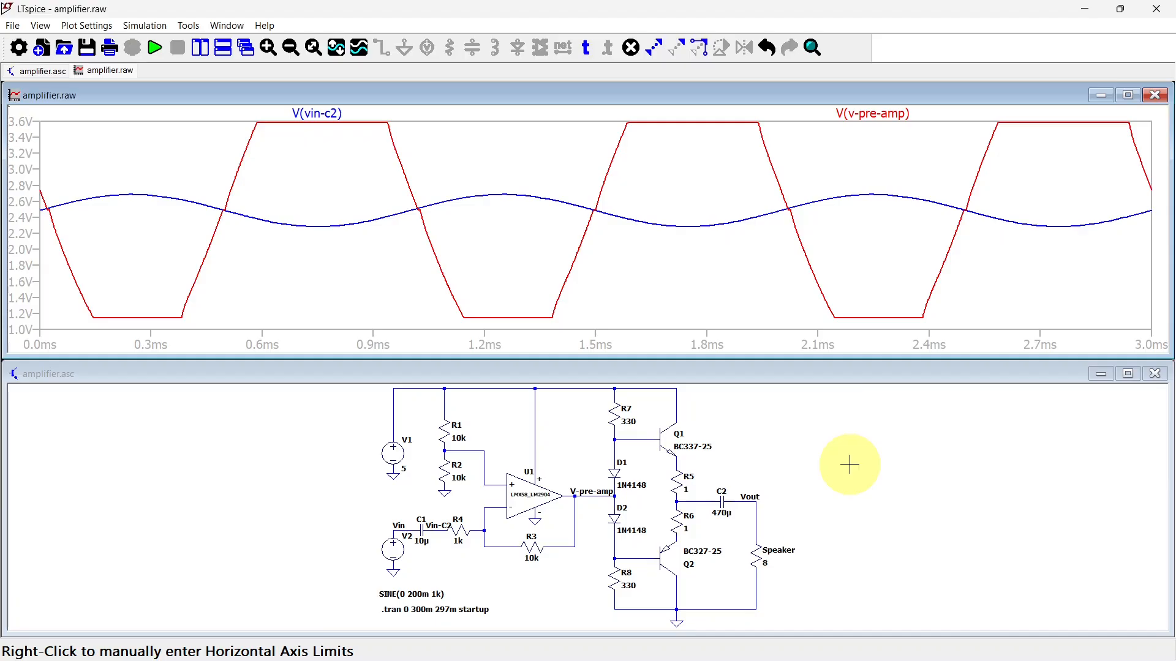
Switch to the web browser and view the Texas Instruments product page for the LMV358A op-amp
{"action": "key", "text": "alt+Tab"}
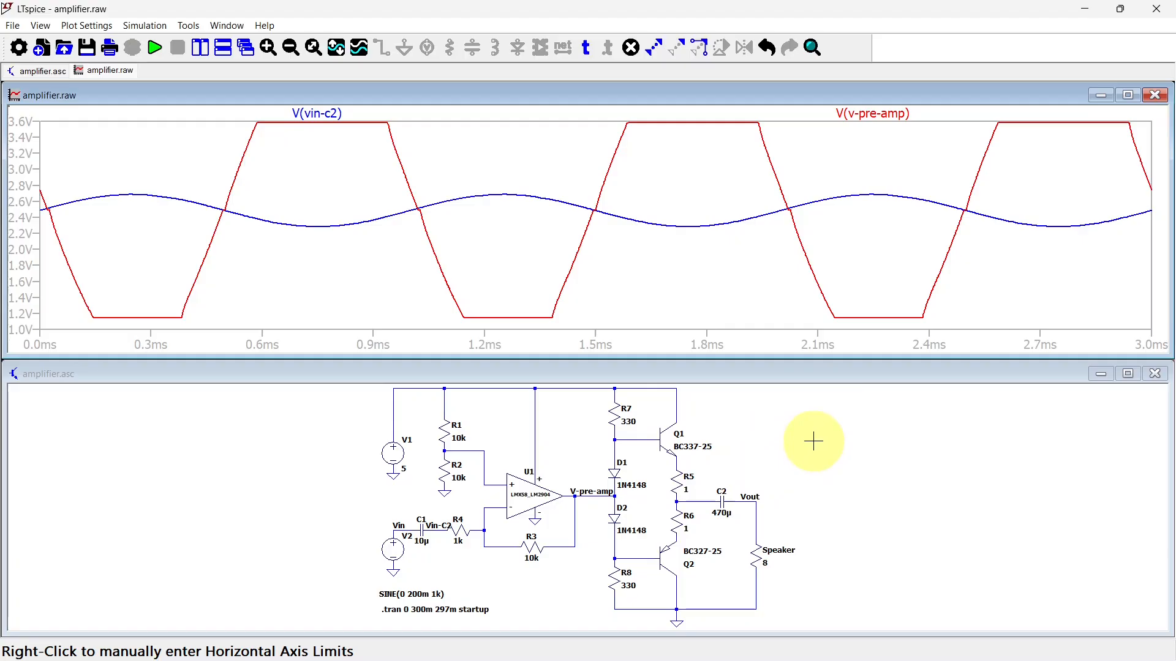
{"action": "left_click", "coordinate": [813, 442]}
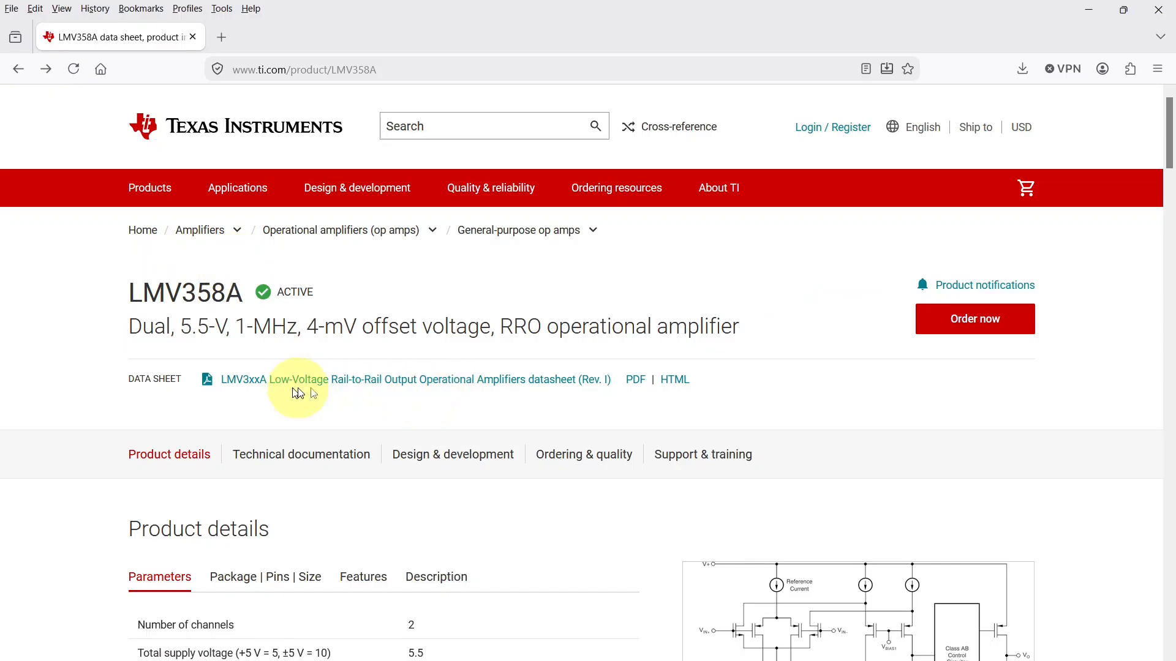
Download the LMV358A PSpice Model (Rev. B) from the design tools and simulation resources and extract the downloaded archive
{"action": "left_click", "coordinate": [441, 454]}
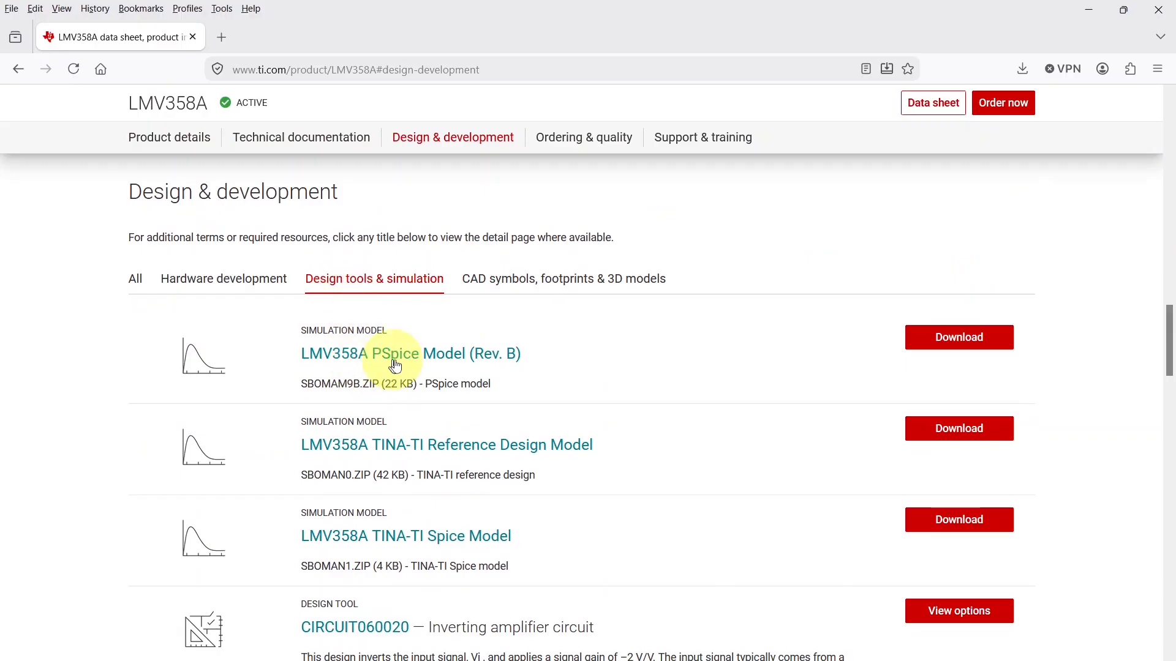
{"action": "left_click", "coordinate": [962, 339]}
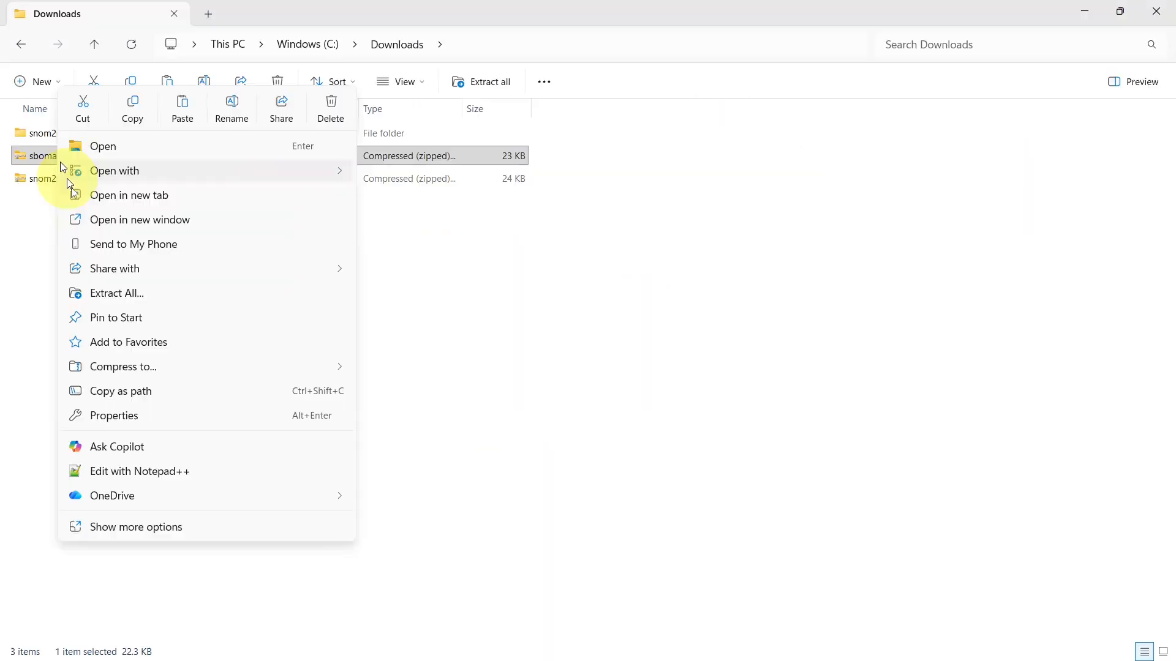
{"action": "left_click", "coordinate": [126, 291]}
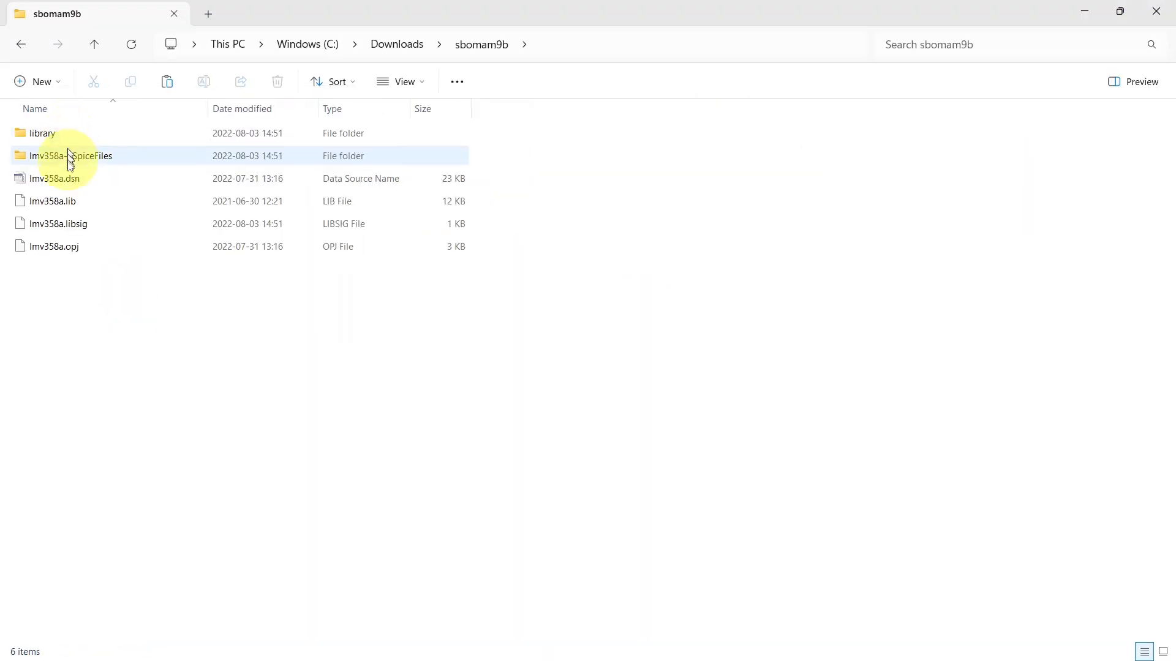
Copy lmv358a.lib from the extracted folder into C:\LTspice_tutorial and open it in a maximized LTspice document window
{"action": "left_click", "coordinate": [65, 204]}
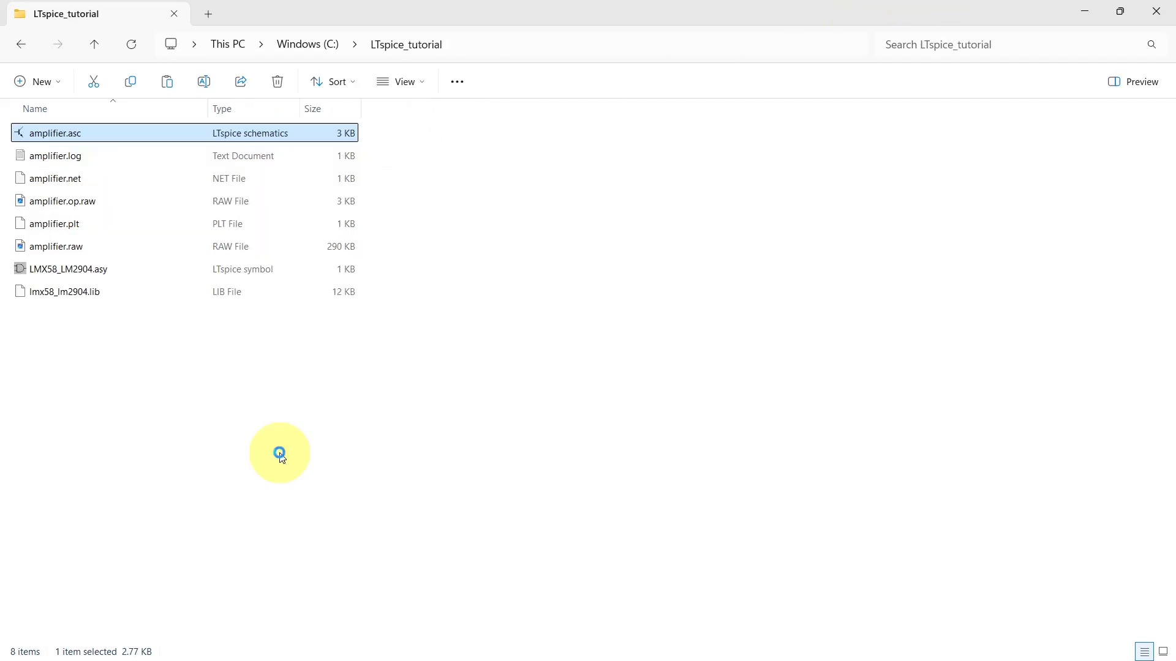
{"action": "key", "text": "ctrl+v"}
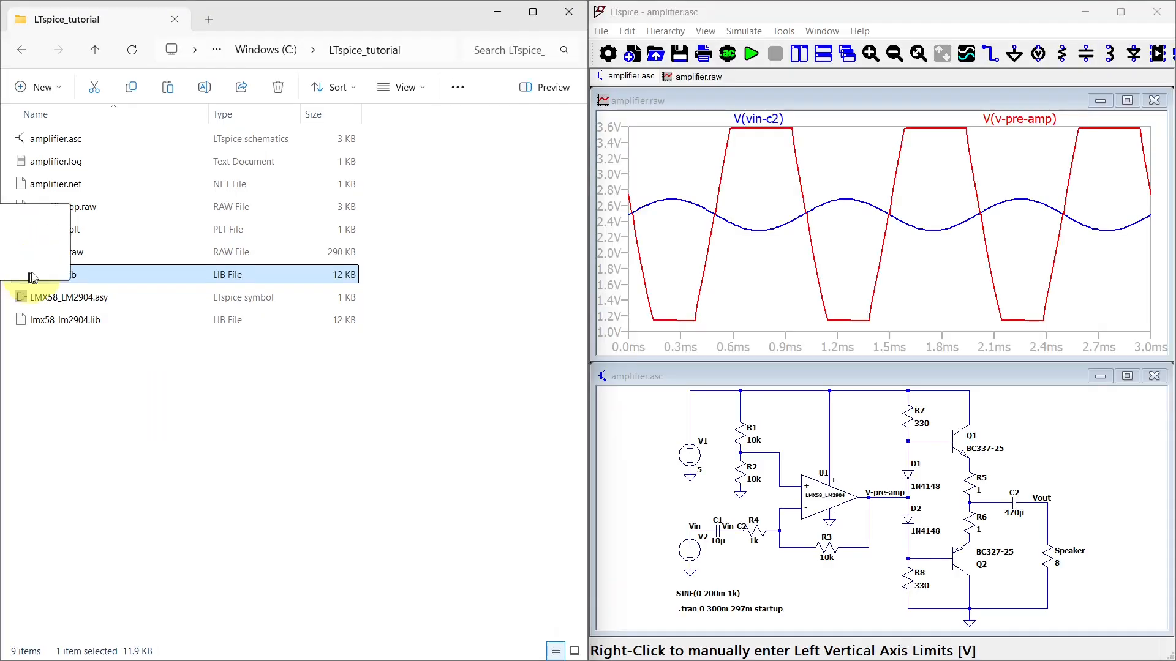
{"action": "left_click_drag", "start_coordinate": [31, 276], "coordinate": [747, 234]}
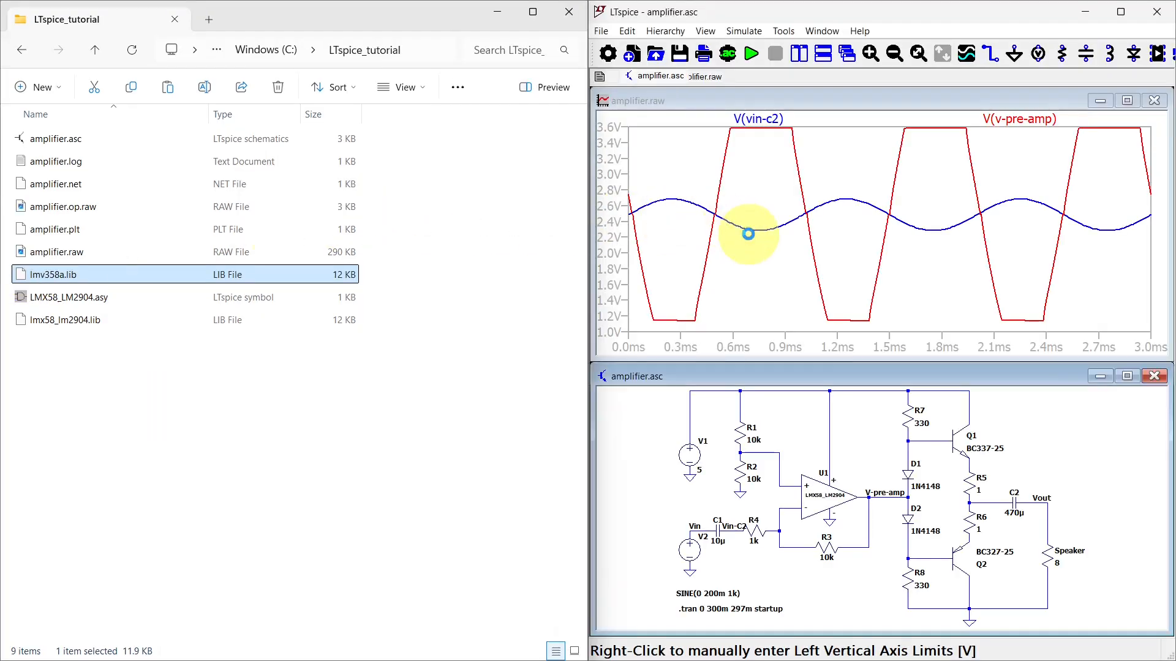
{"action": "left_click", "coordinate": [991, 141]}
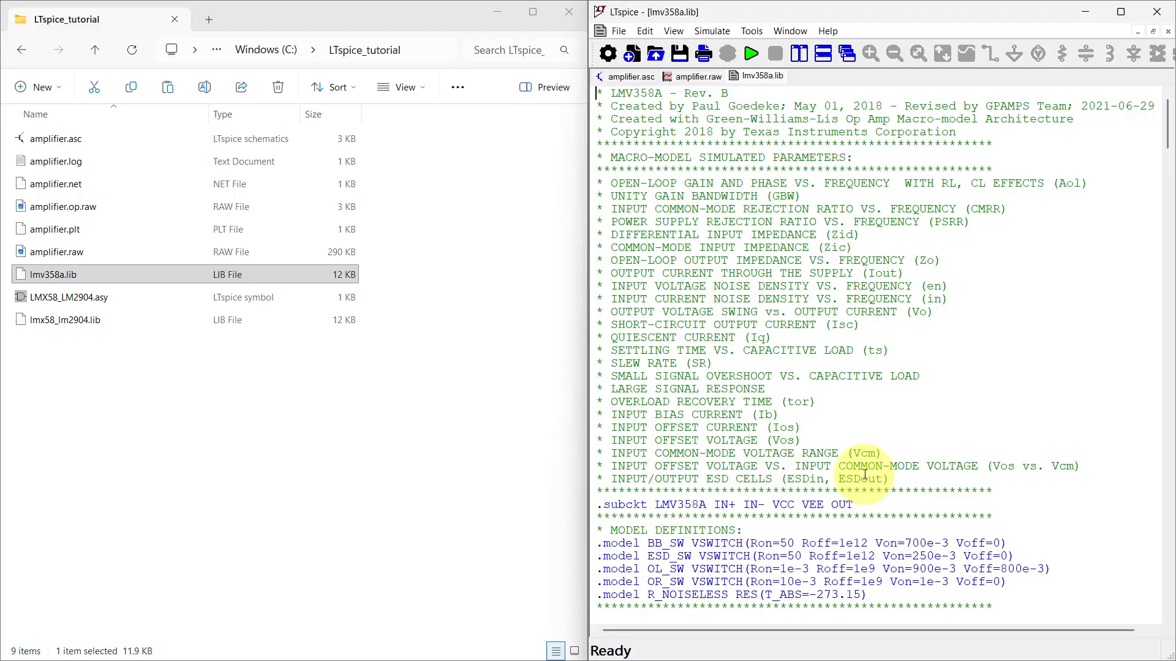
Duplicate the symbol file LMX58_LM2904.asy in the LTspice_tutorial folder and rename the copy LMV358A.asy
{"action": "left_click", "coordinate": [90, 300]}
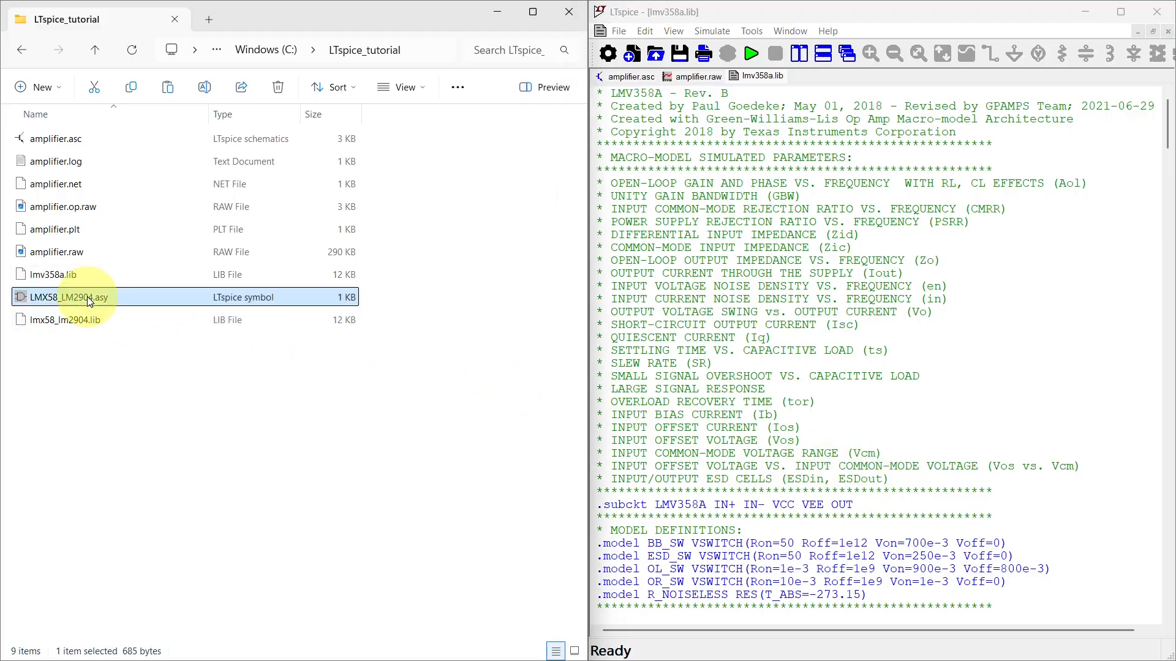
{"action": "key", "text": "ctrl+c"}
{"action": "key", "text": "ctrl+v"}
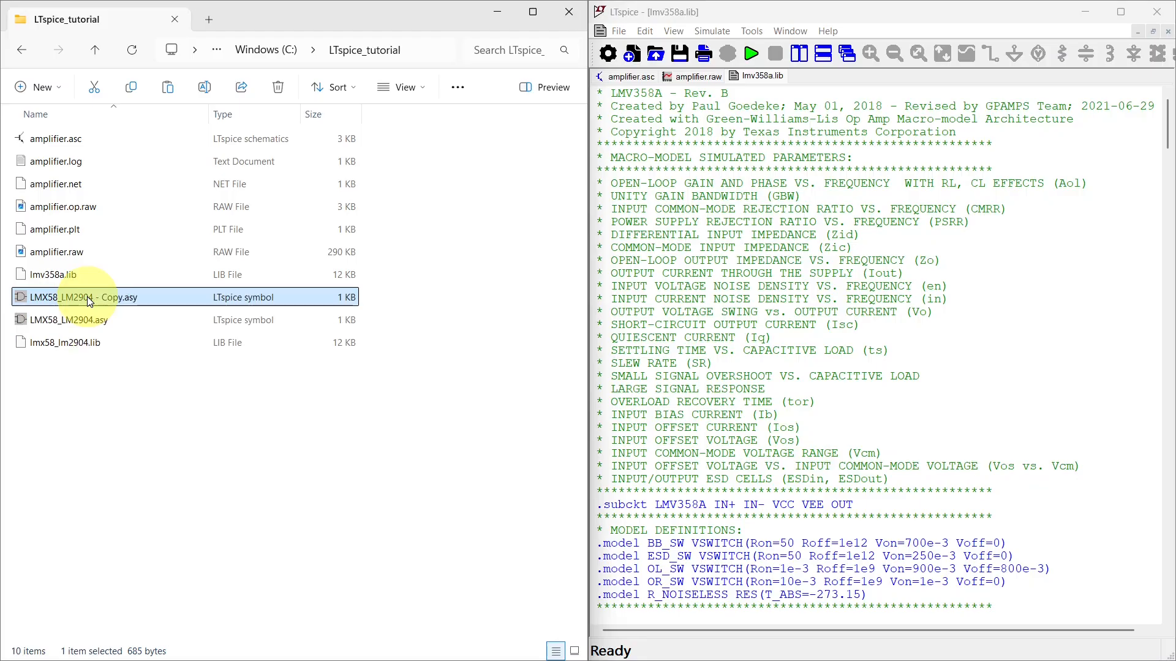
{"action": "key", "text": "F2"}
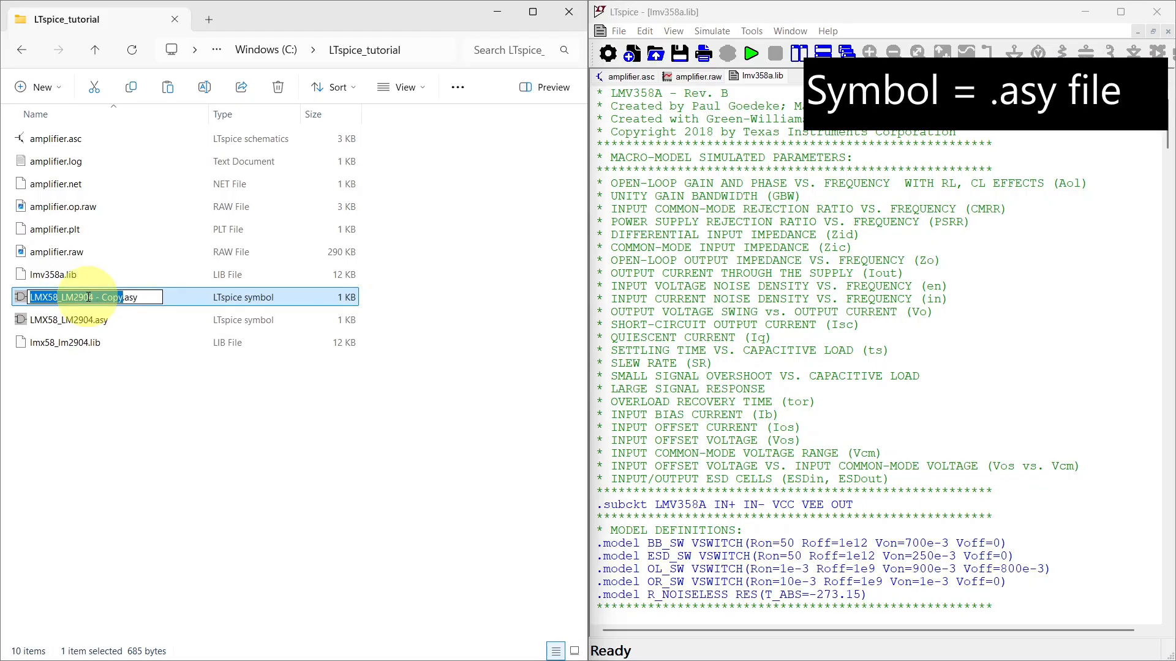
{"action": "type", "text": "LMV358A"}
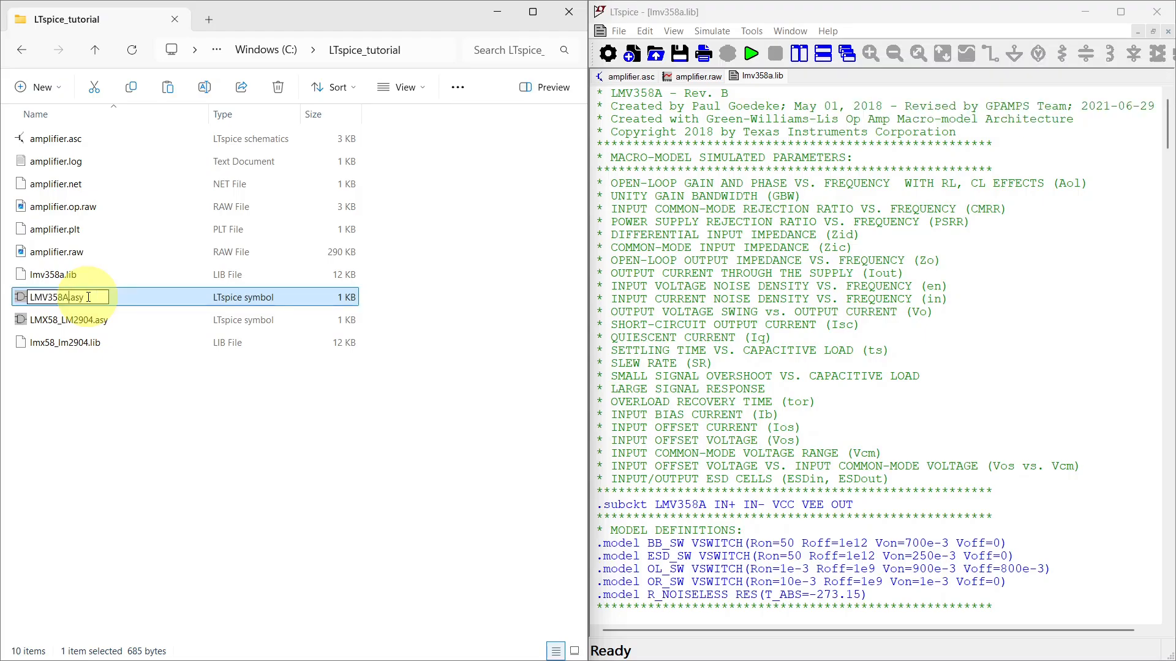
{"action": "key", "text": "Return"}
Open LMV358A.asy in LTspice and set the symbol's Value attribute to LMV358A
{"action": "left_click_drag", "start_coordinate": [62, 279], "coordinate": [784, 278]}
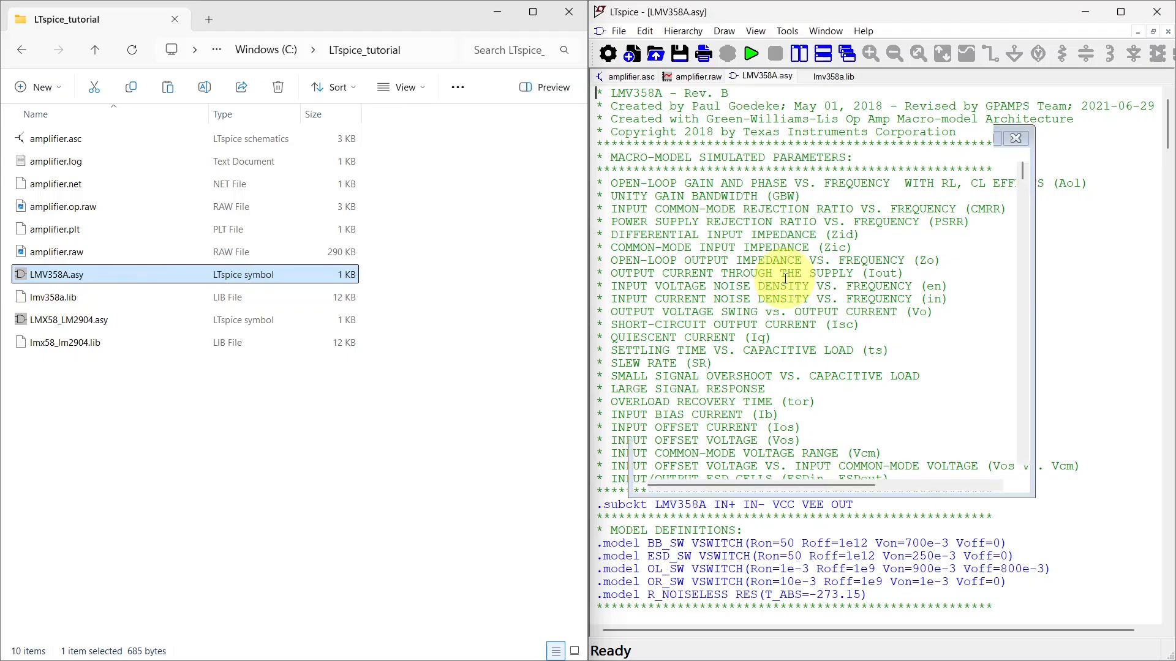
{"action": "left_click", "coordinate": [1119, 12]}
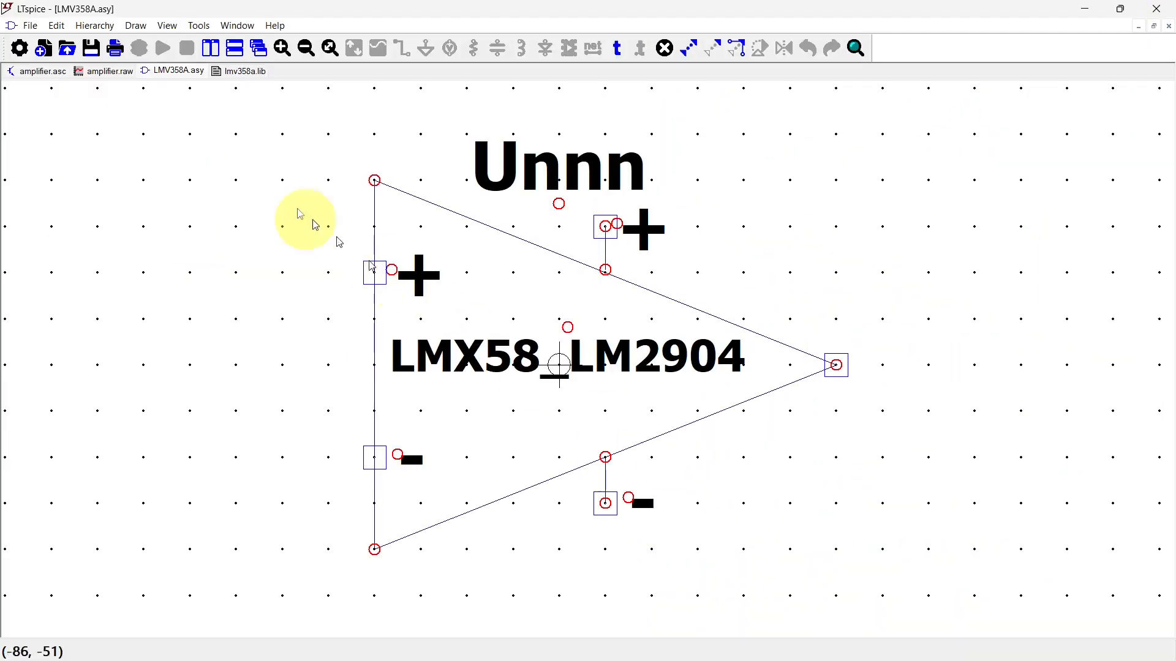
{"action": "left_click", "coordinate": [56, 26]}
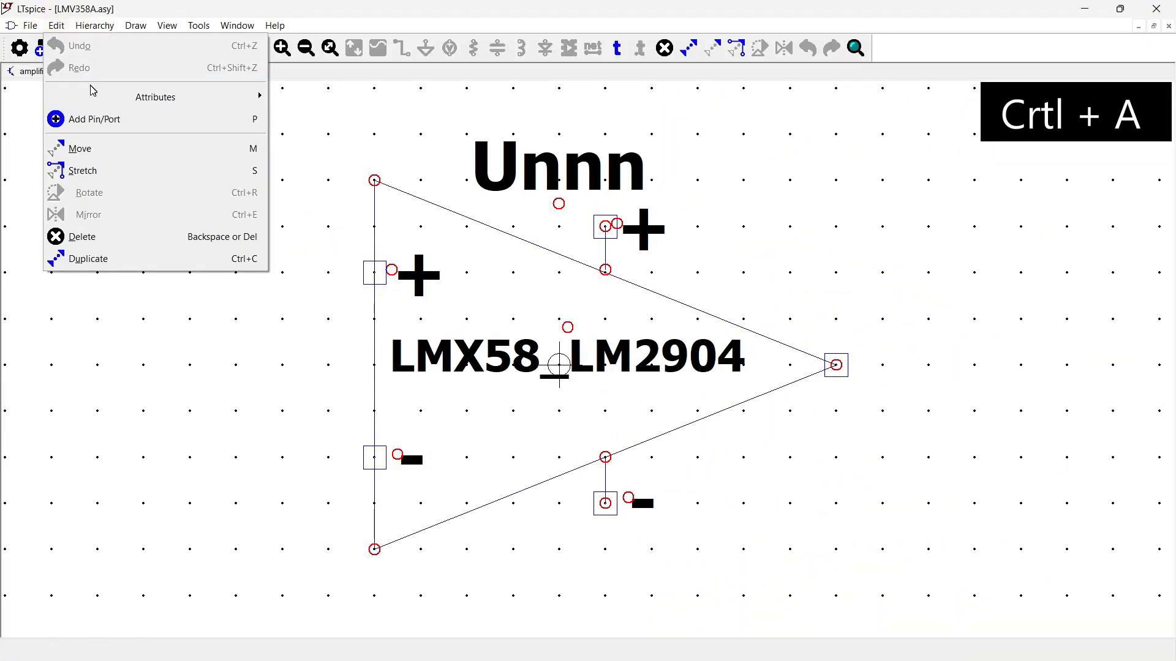
{"action": "mouse_move", "coordinate": [97, 96]}
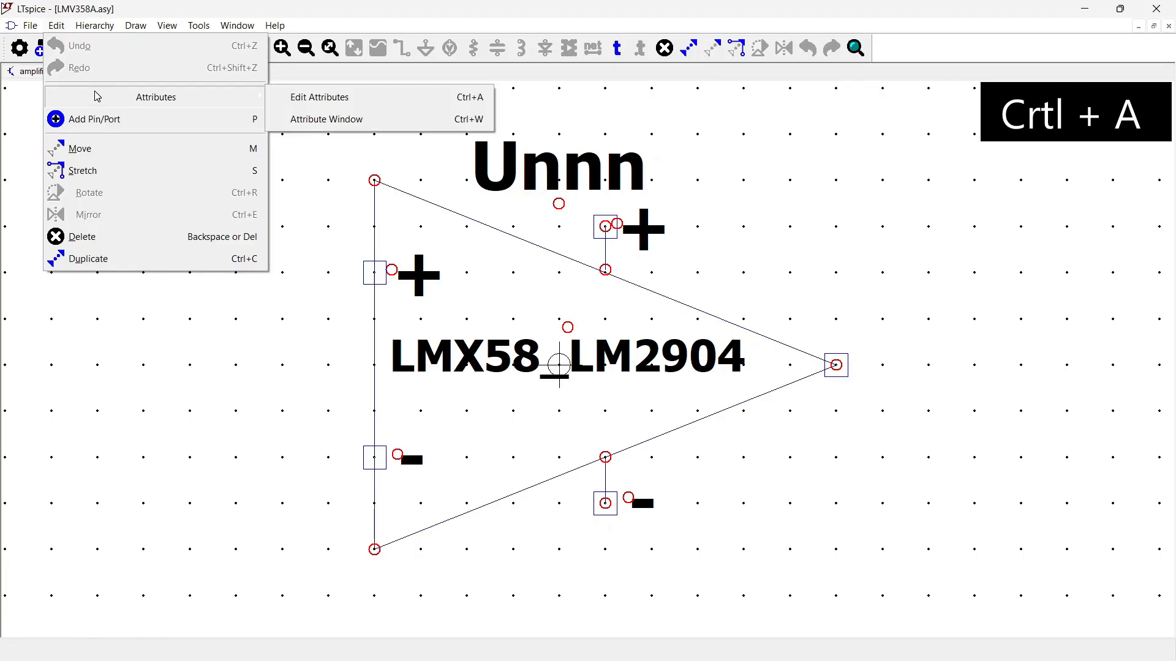
{"action": "left_click", "coordinate": [305, 100]}
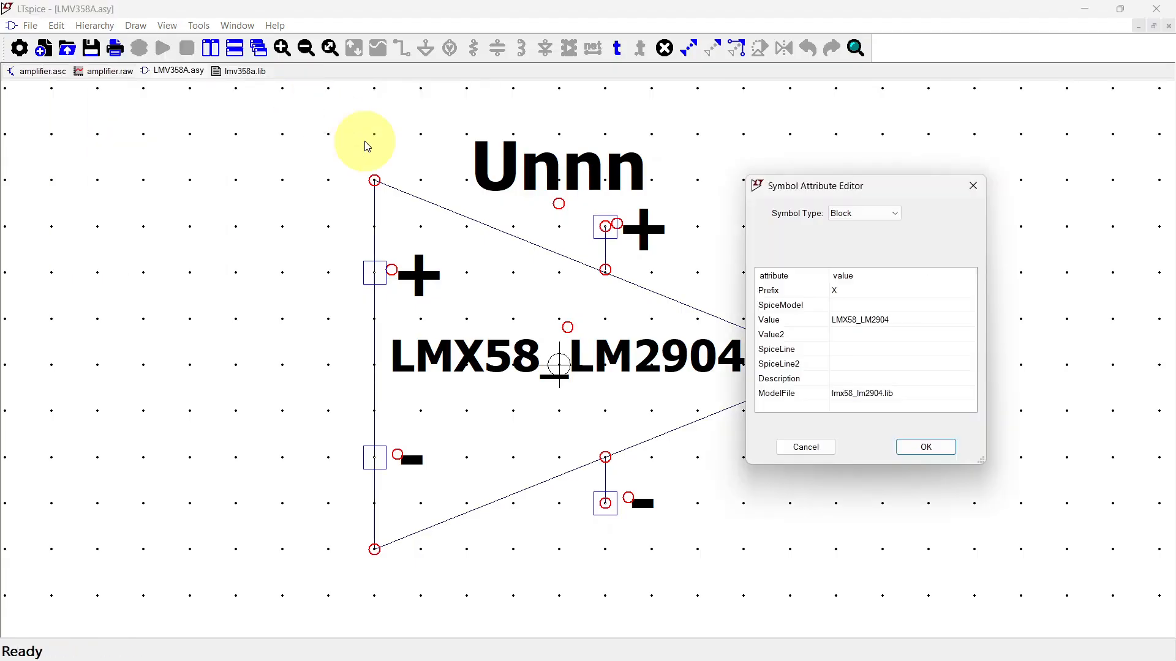
{"action": "left_click", "coordinate": [875, 324]}
{"action": "left_click", "coordinate": [875, 322]}
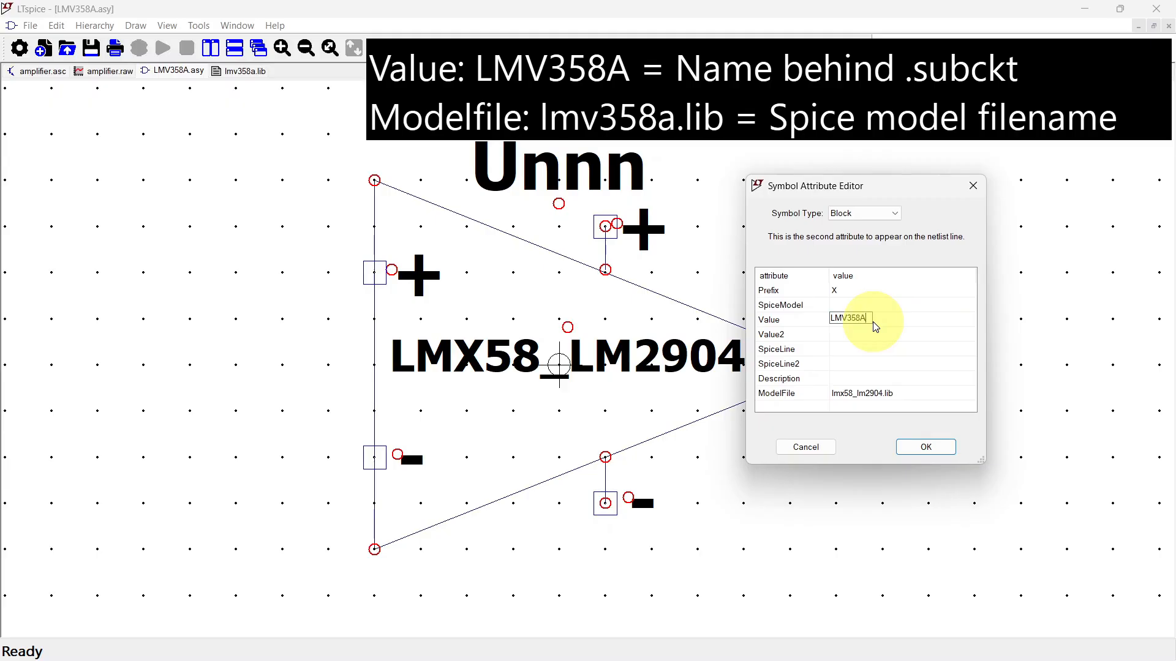
{"action": "left_click", "coordinate": [926, 447]}
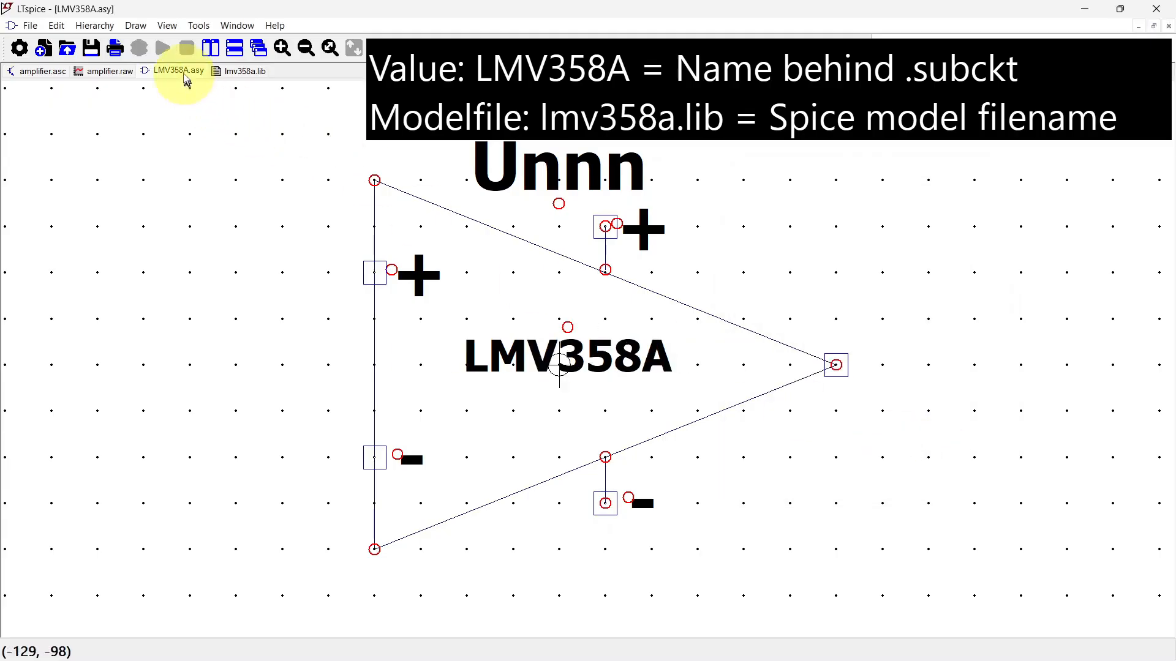
Check the subcircuit name in lmv358a.lib and set the LMV358A symbol's ModelFile attribute to lmv358a.lib
{"action": "left_click", "coordinate": [242, 71]}
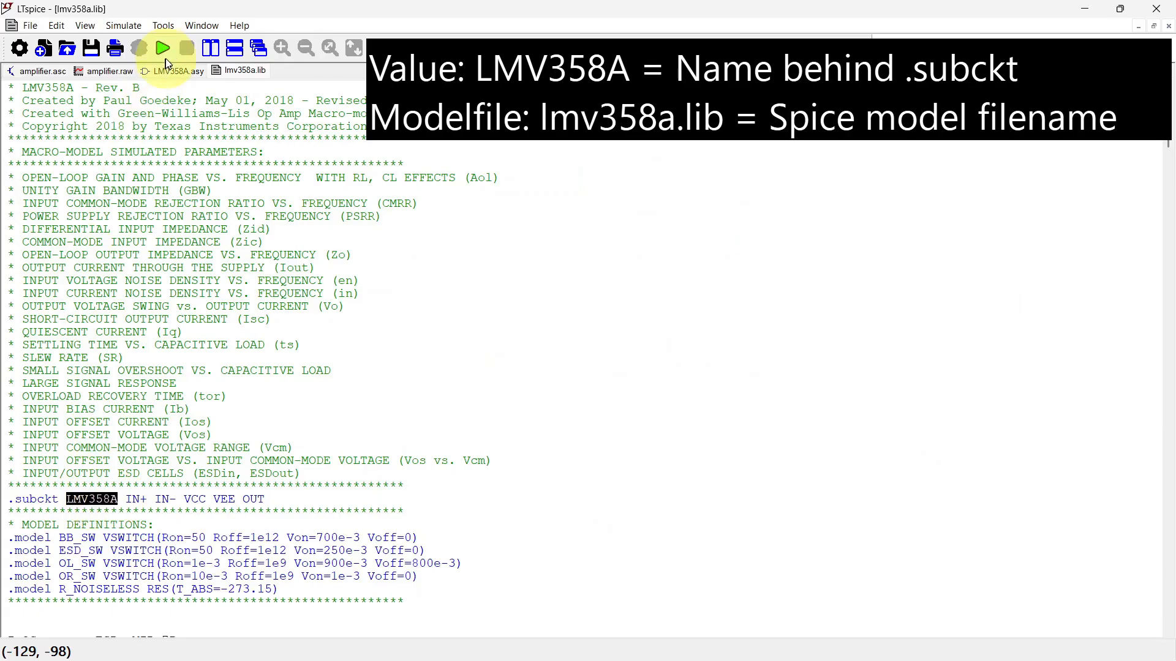
{"action": "left_click", "coordinate": [174, 71]}
{"action": "key", "text": "ctrl+a"}
{"action": "left_click", "coordinate": [863, 393]}
{"action": "left_click", "coordinate": [863, 394]}
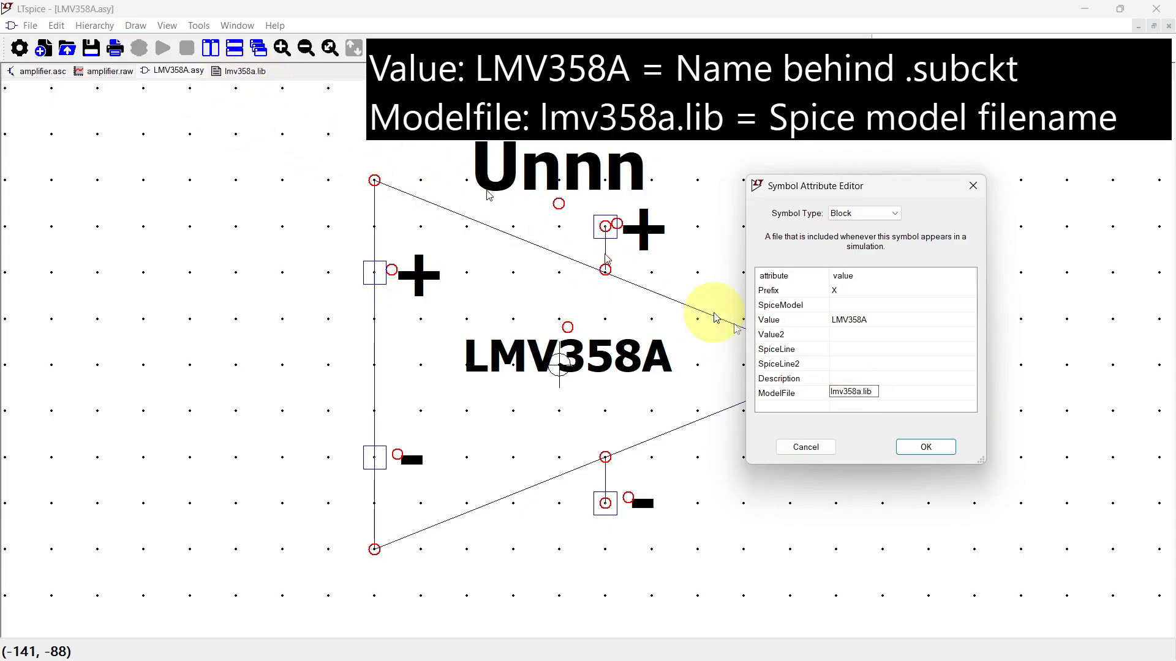
{"action": "key", "text": "Return"}
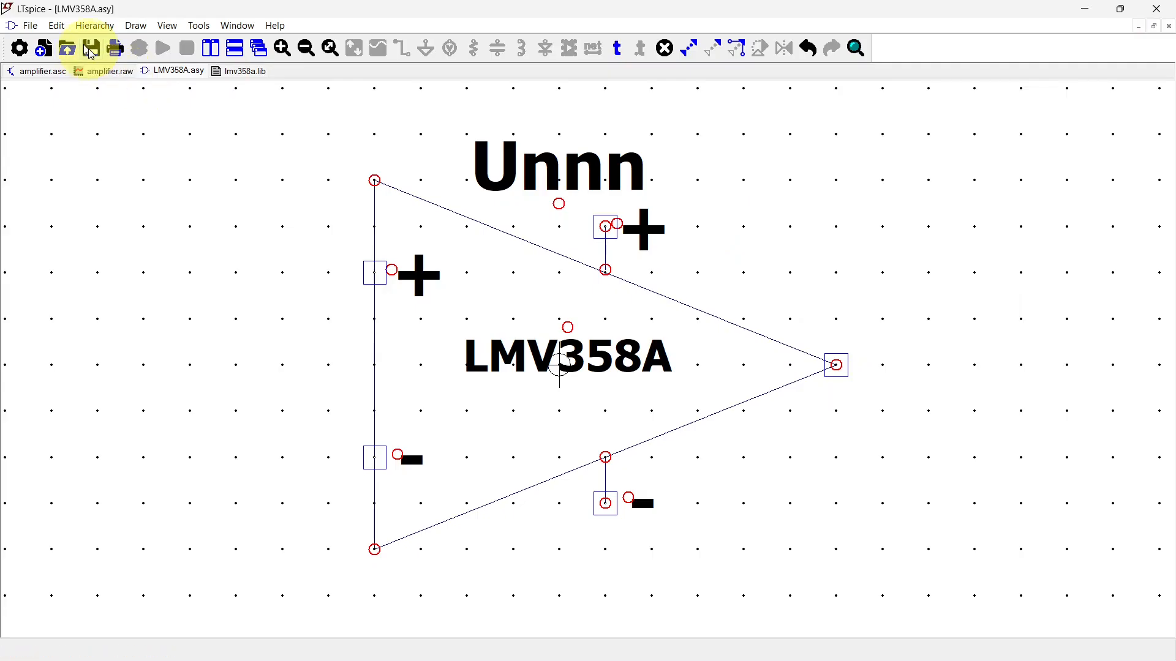
Replace the LMX58_LM2904 op-amp U1 in amplifier.asc with the LMV358A component, refreshing the component list first
{"action": "left_click", "coordinate": [28, 71]}
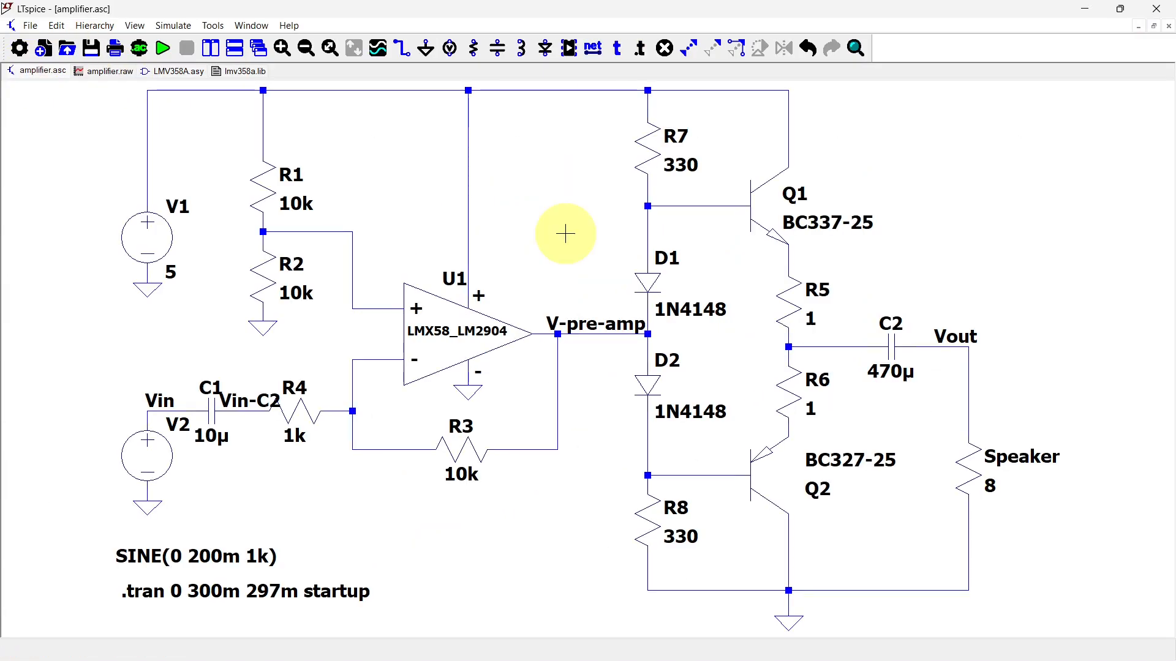
{"action": "left_click", "coordinate": [461, 341]}
{"action": "left_click", "coordinate": [568, 48]}
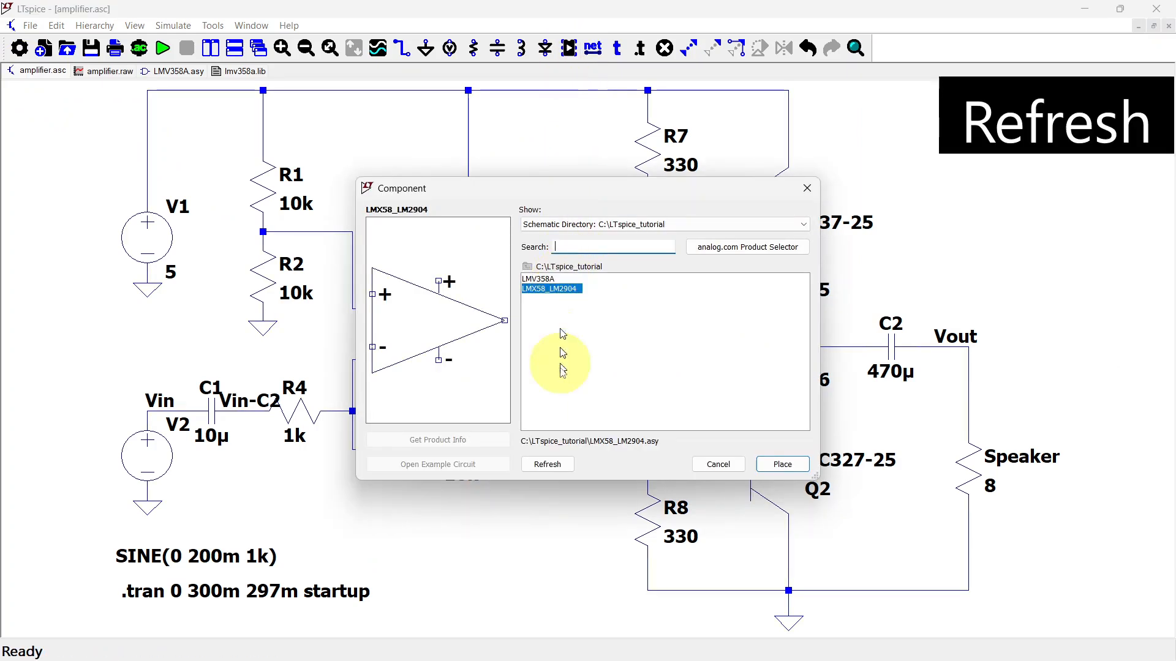
{"action": "left_click", "coordinate": [549, 464]}
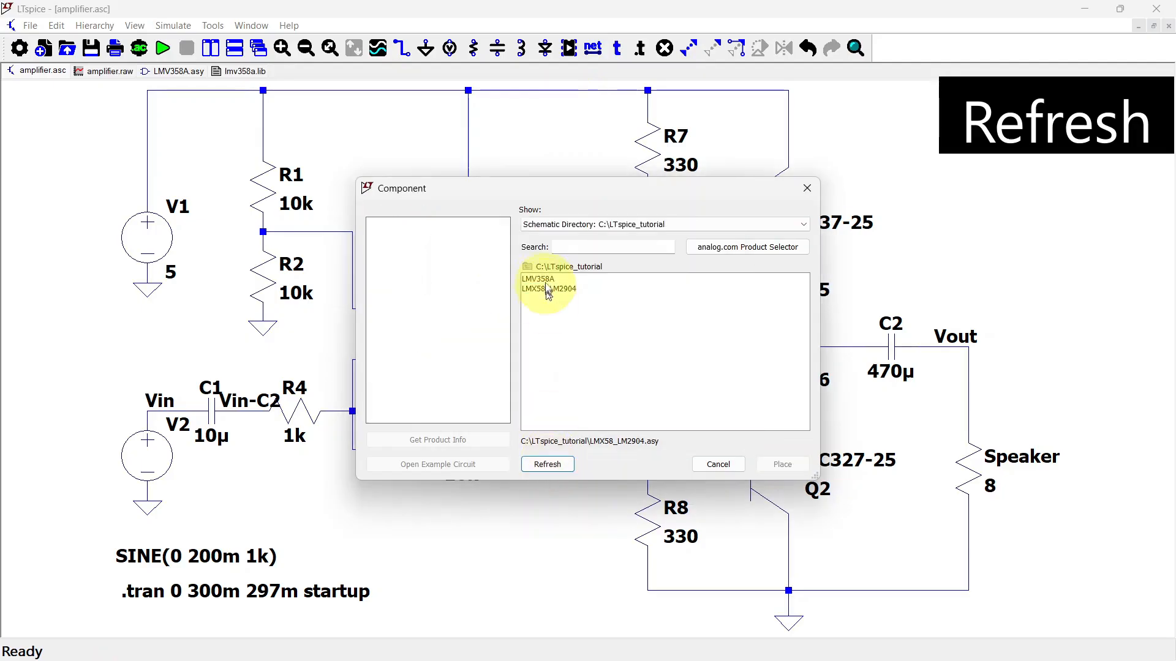
{"action": "double_click", "coordinate": [539, 280]}
{"action": "left_click", "coordinate": [458, 330]}
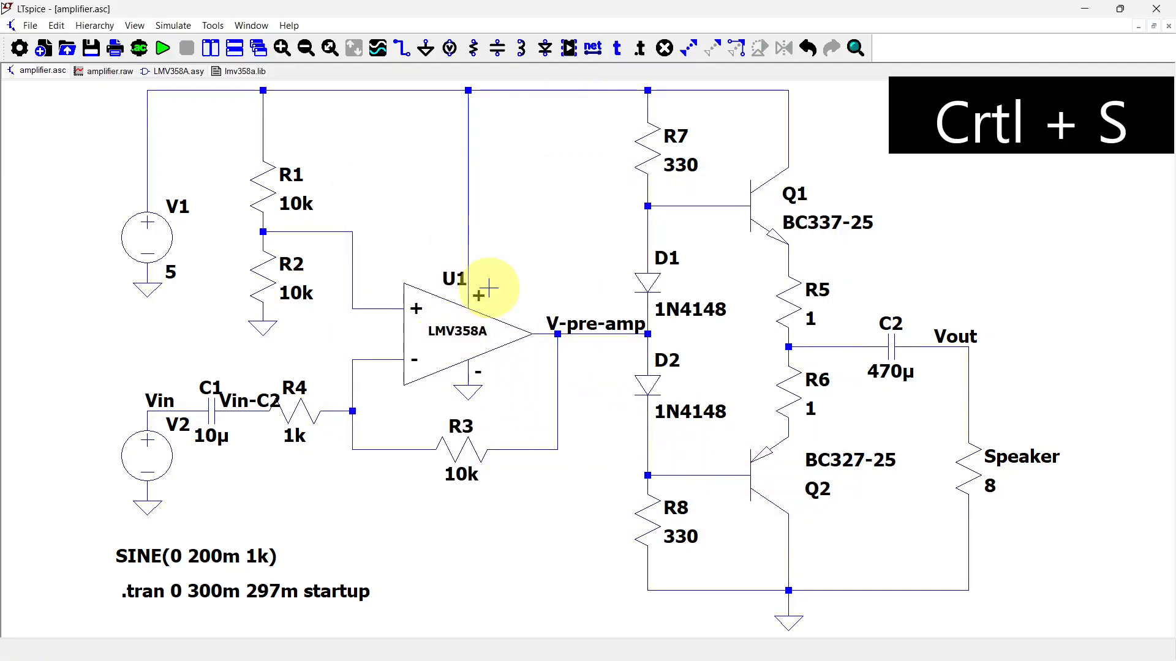
Run the simulation of amplifier.asc and add the voltage at the Vout node to the plot
{"action": "left_click", "coordinate": [162, 50]}
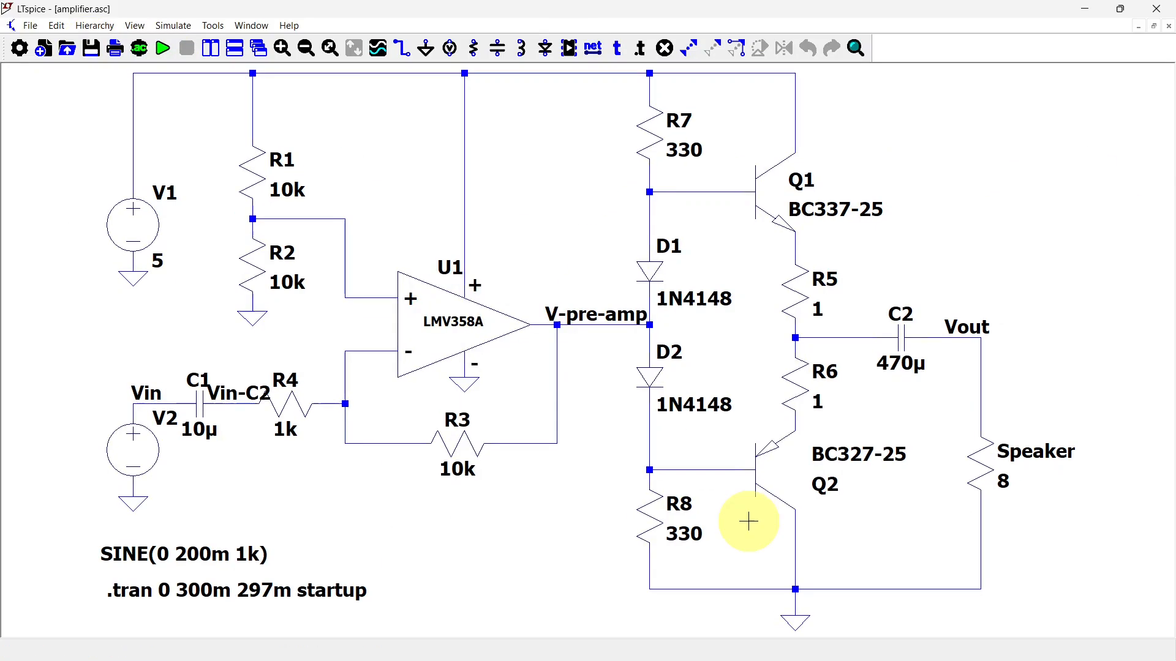
{"action": "left_click", "coordinate": [163, 48]}
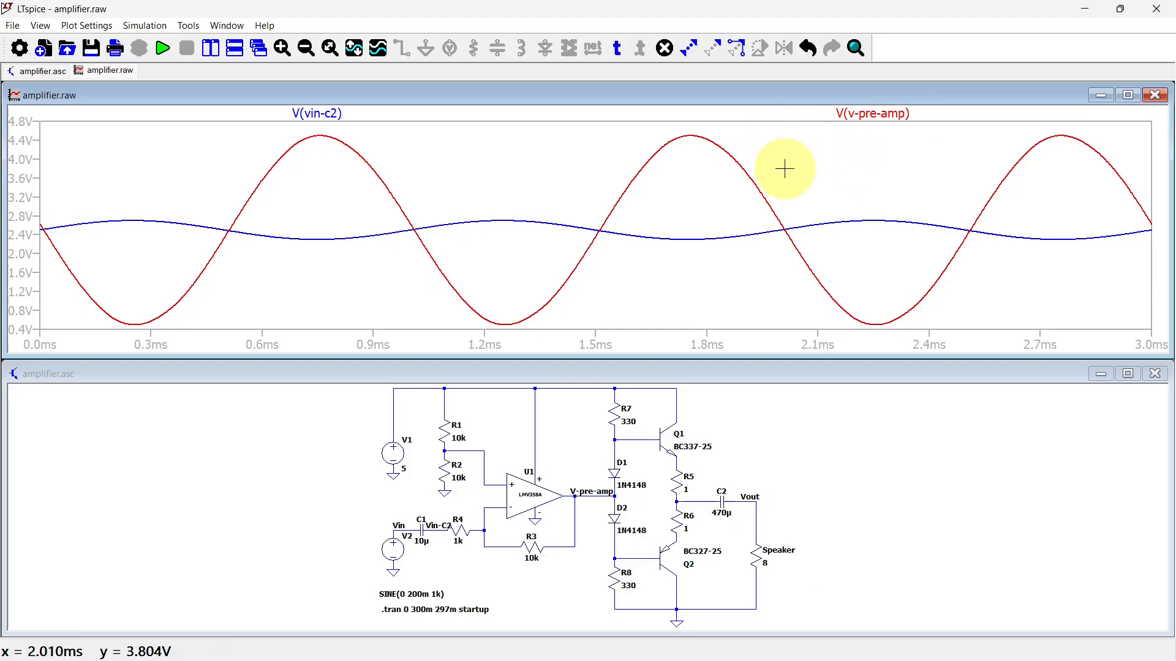
{"action": "left_click", "coordinate": [734, 375]}
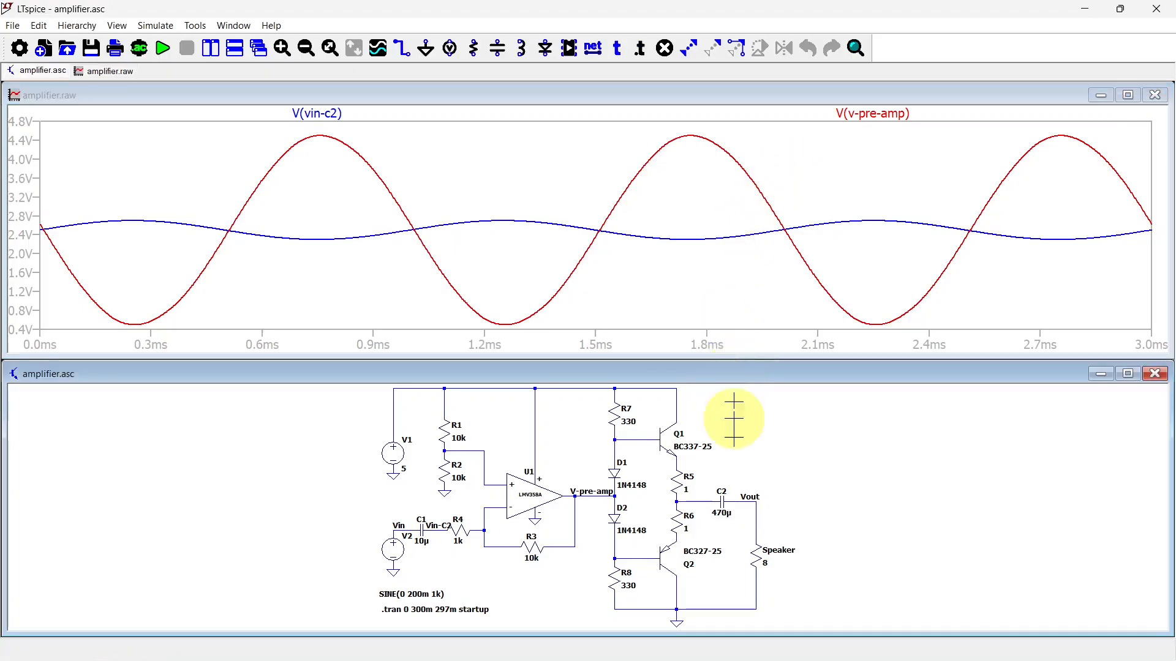
{"action": "left_click", "coordinate": [748, 501]}
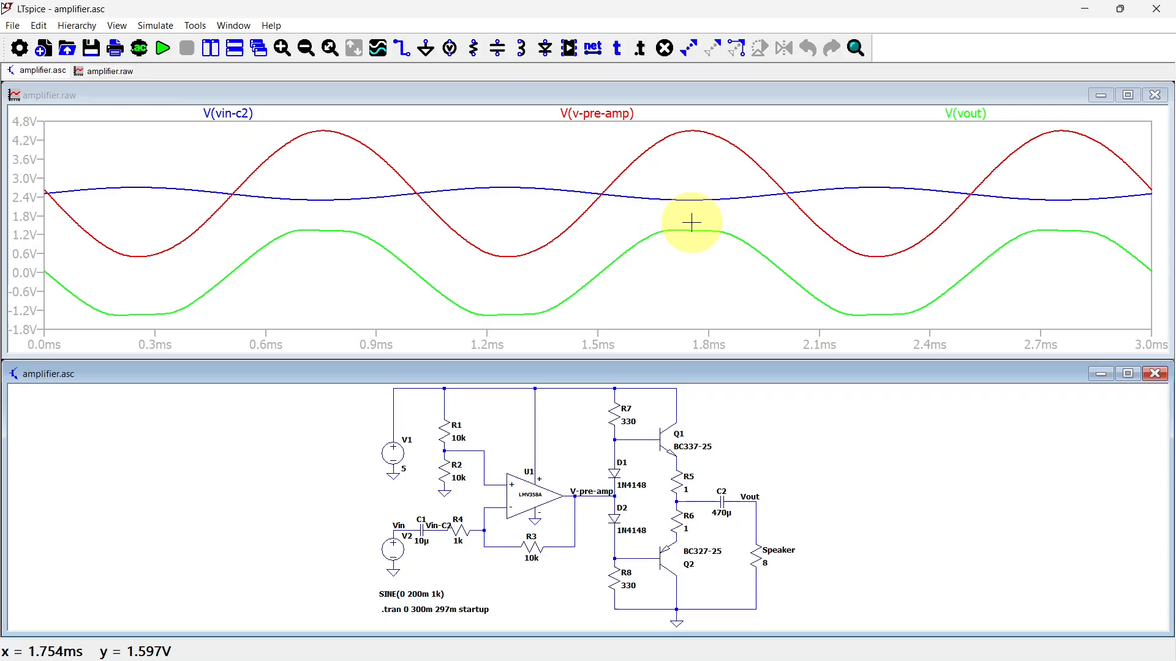
Measure the peak-to-peak voltage of V(vout) with two cursors, at the trough near 1.27 ms and the crest near 1.75 ms
{"action": "left_click", "coordinate": [962, 120]}
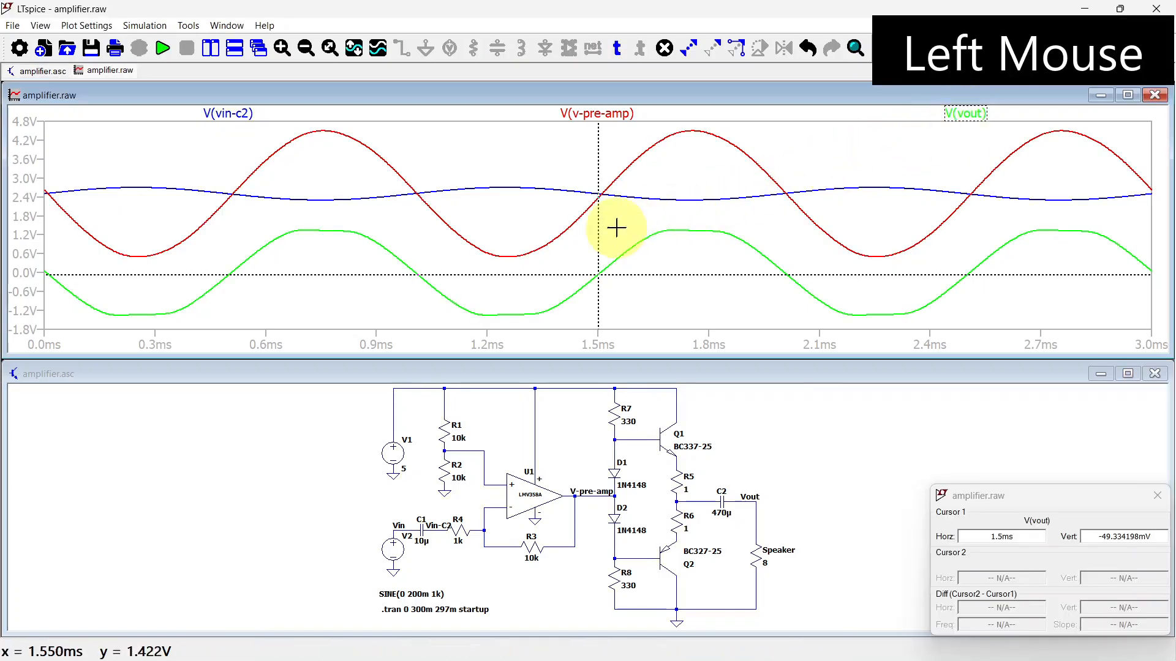
{"action": "left_click_drag", "start_coordinate": [601, 249], "coordinate": [516, 269]}
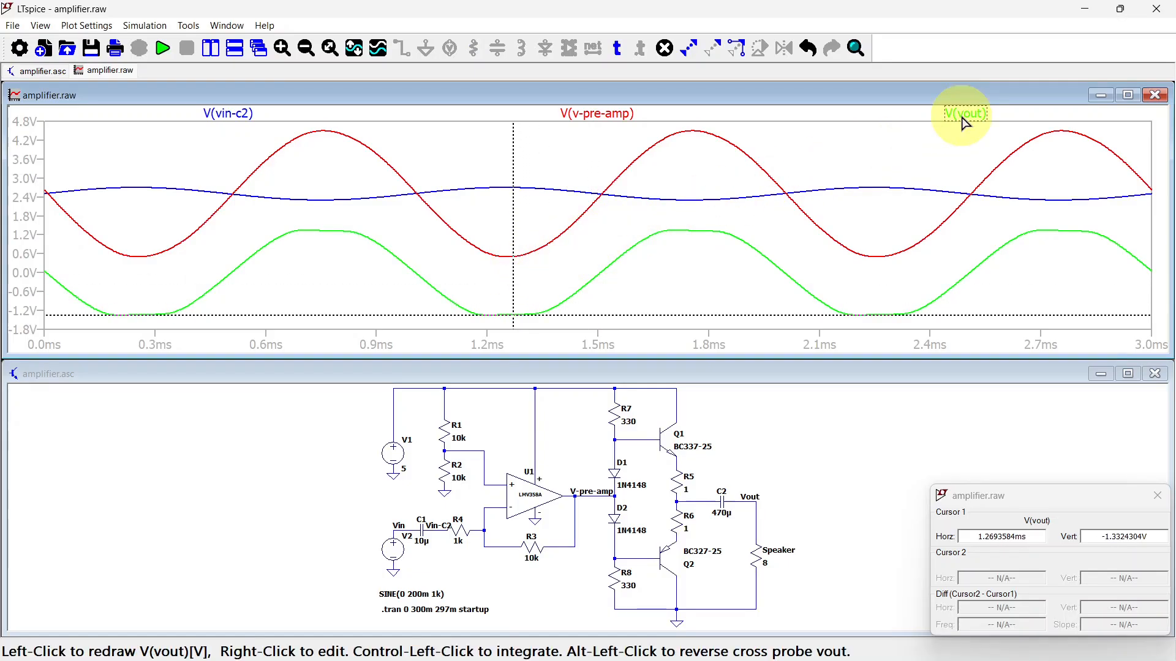
{"action": "left_click", "coordinate": [963, 114]}
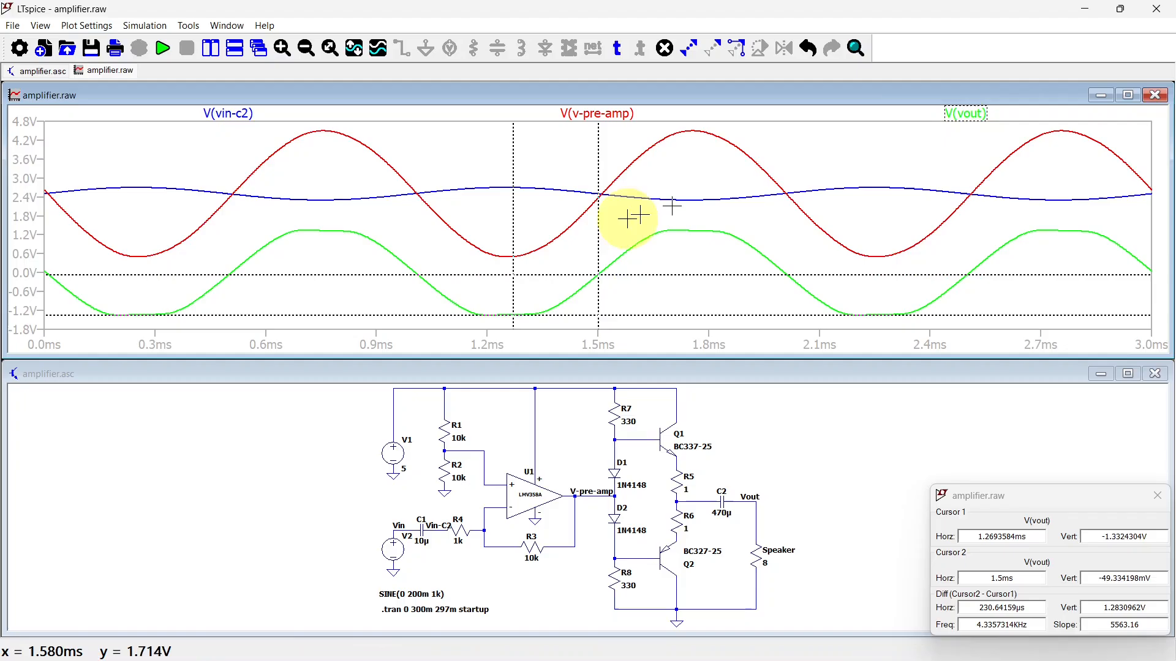
{"action": "left_click_drag", "start_coordinate": [609, 237], "coordinate": [687, 244]}
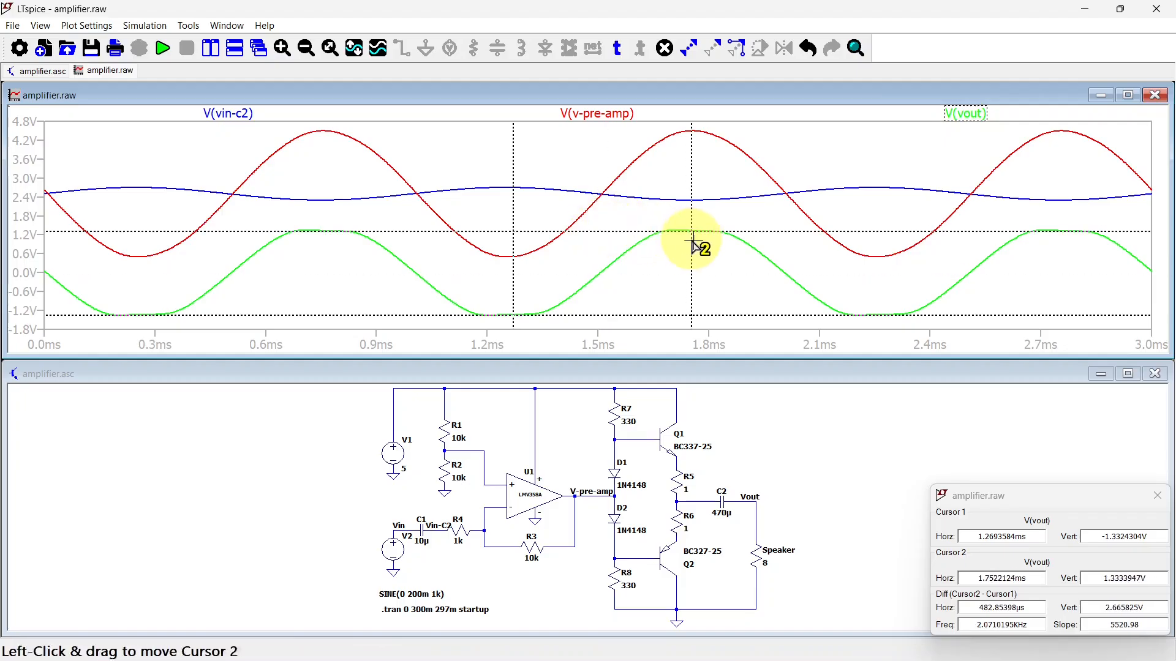
{"action": "left_click_drag", "start_coordinate": [1040, 493], "coordinate": [871, 136]}
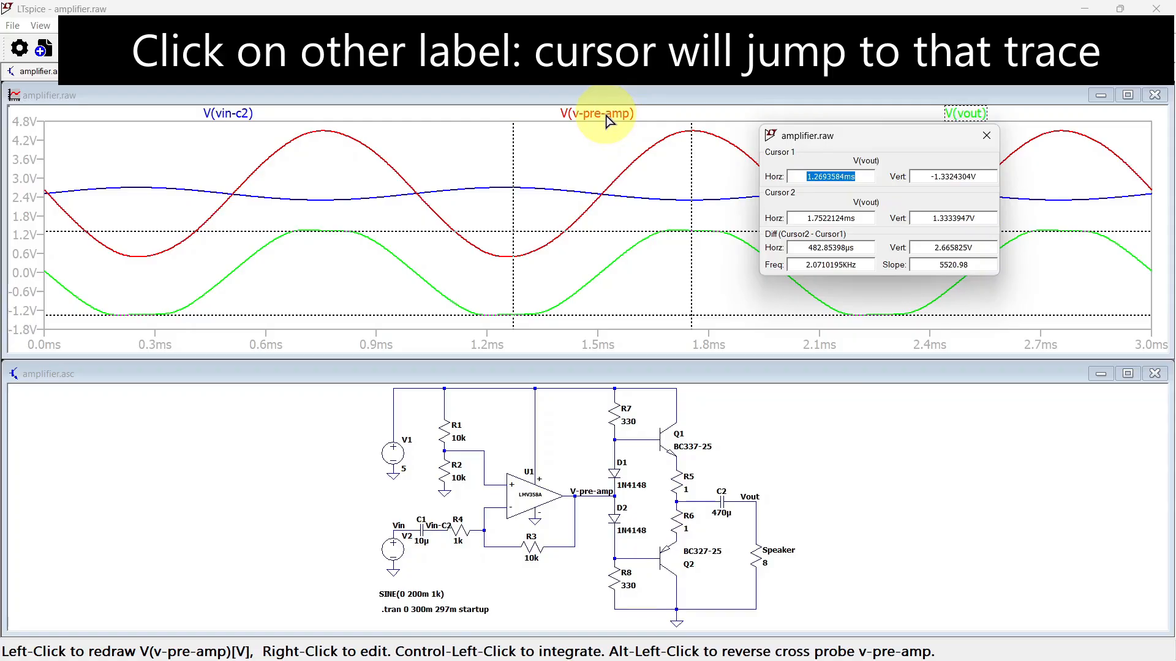
Move both cursors to the V(v-pre-amp) trace and measure its peak-to-peak voltage at the same trough and crest
{"action": "left_click", "coordinate": [606, 116]}
{"action": "left_click", "coordinate": [603, 122]}
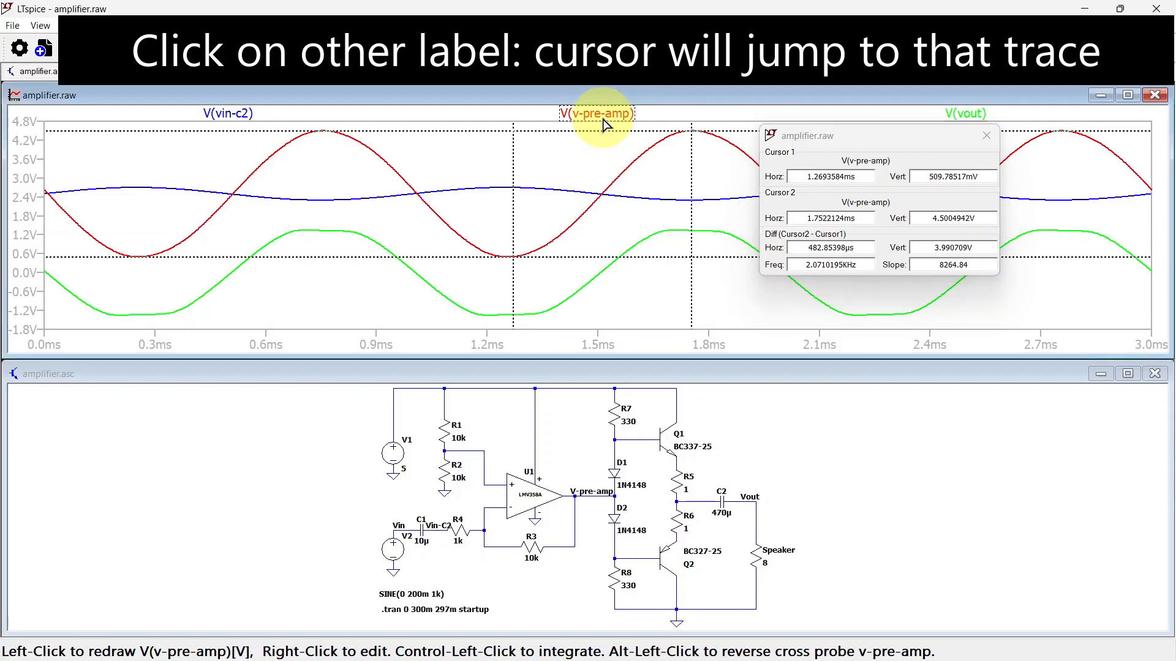
{"action": "left_click_drag", "start_coordinate": [513, 228], "coordinate": [509, 227]}
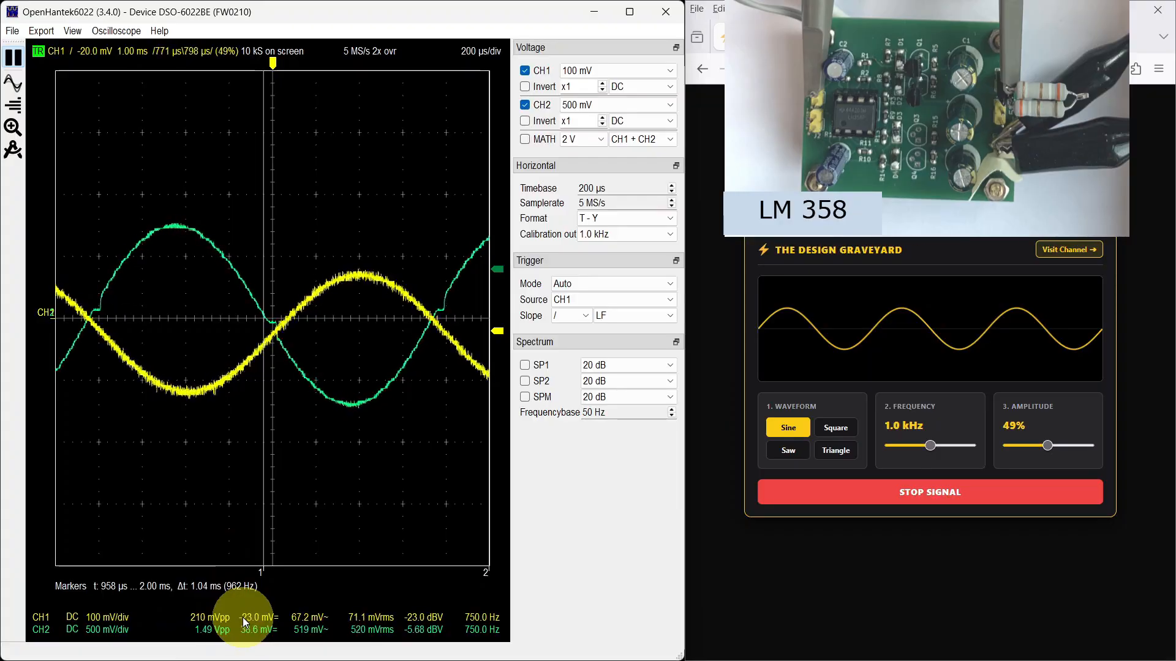
Switch to the browser signal generator beside the OpenHantek6022 oscilloscope and raise the 1.0 kHz sine amplitude to 85%
{"action": "left_click_drag", "start_coordinate": [1053, 449], "coordinate": [1057, 449]}
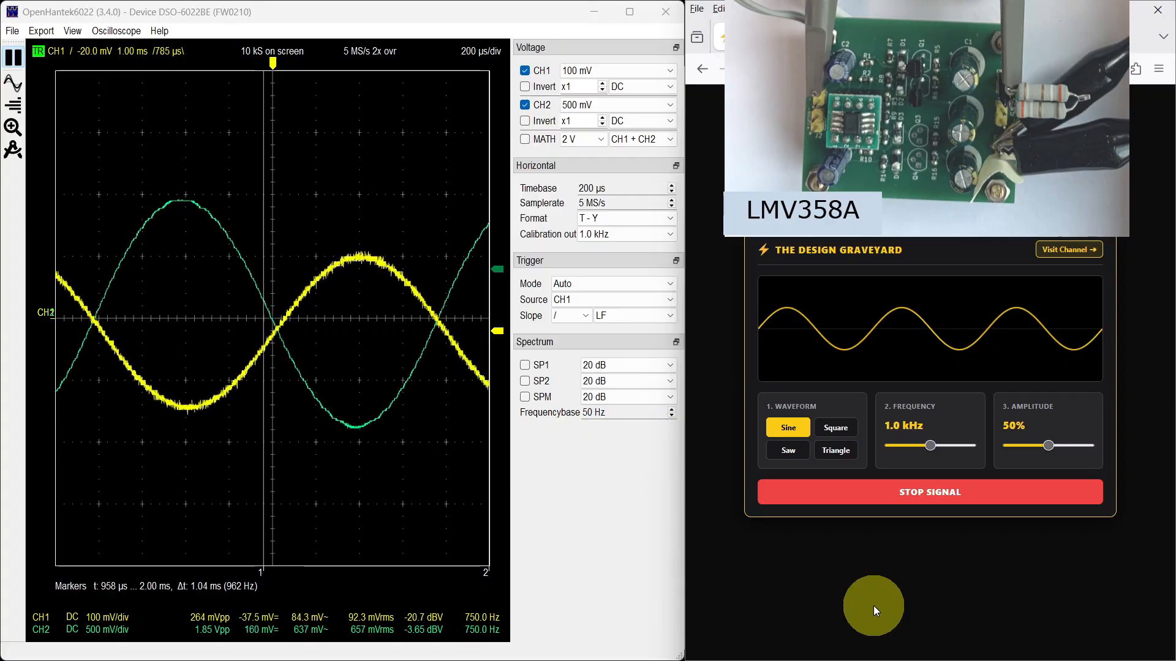
{"action": "left_click_drag", "start_coordinate": [1049, 448], "coordinate": [1076, 447]}
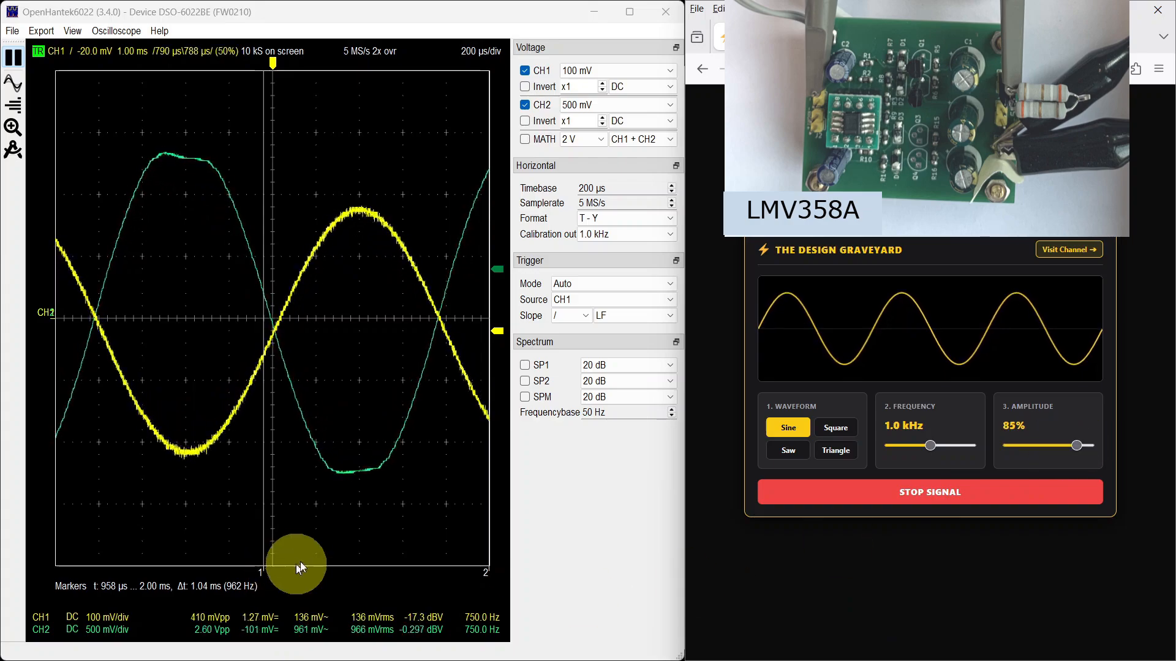